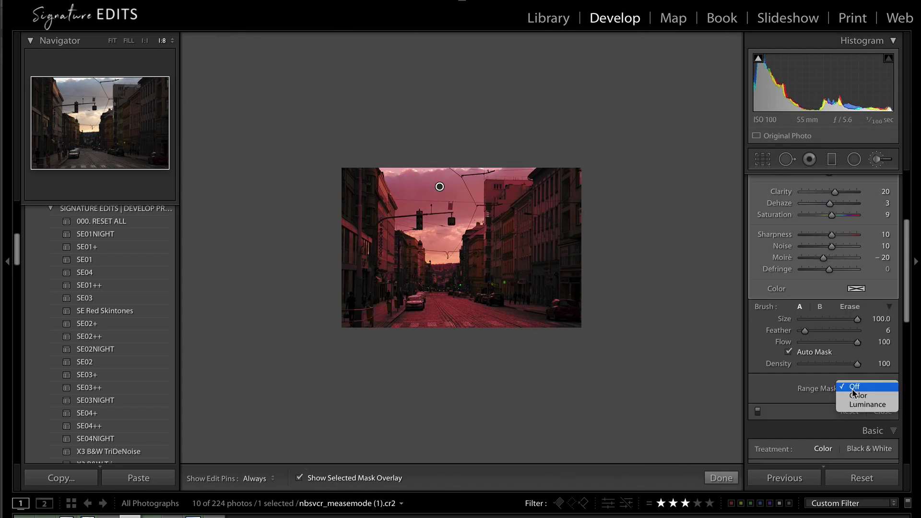
Step: Set the brush mask's Range Mask to Luminance with the low Range handle at 29
{"action": "left_click", "coordinate": [866, 404]}
{"action": "left_click_drag", "start_coordinate": [805, 410], "coordinate": [825, 411]}
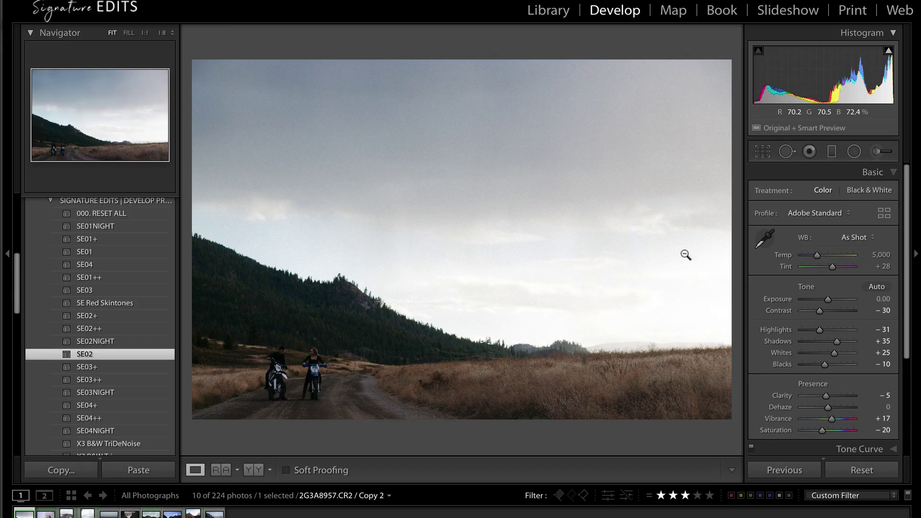
Step: Start a new adjustment brush with Size 100 and Feather 6, and zoom the Navigator to 1:8
{"action": "left_click", "coordinate": [880, 158]}
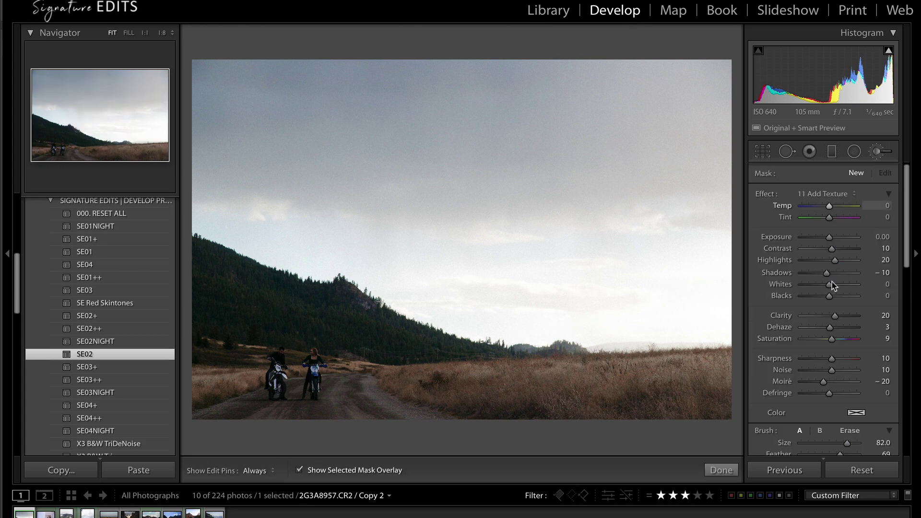
{"action": "scroll", "coordinate": [810, 334], "scroll_direction": "down", "scroll_amount": 3}
{"action": "scroll", "coordinate": [810, 335], "scroll_direction": "down", "scroll_amount": 5}
{"action": "left_click_drag", "start_coordinate": [846, 237], "coordinate": [861, 237]}
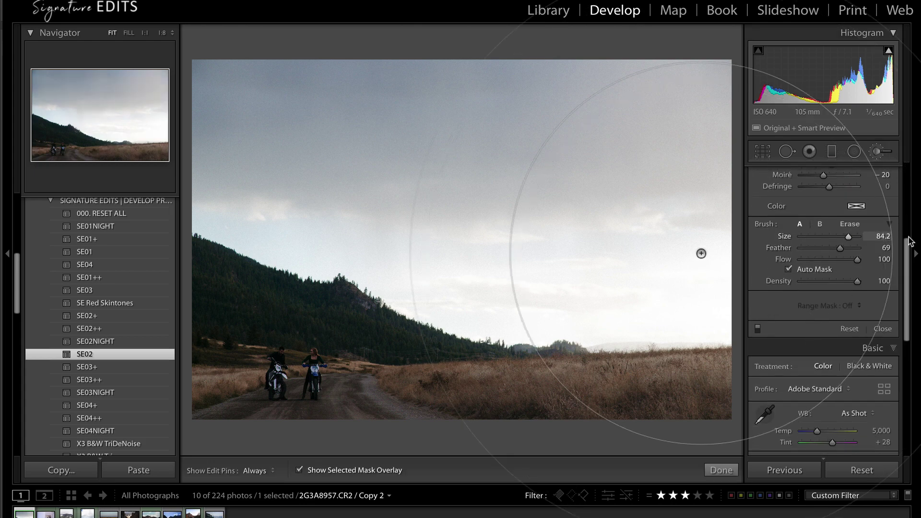
{"action": "left_click_drag", "start_coordinate": [814, 248], "coordinate": [805, 249]}
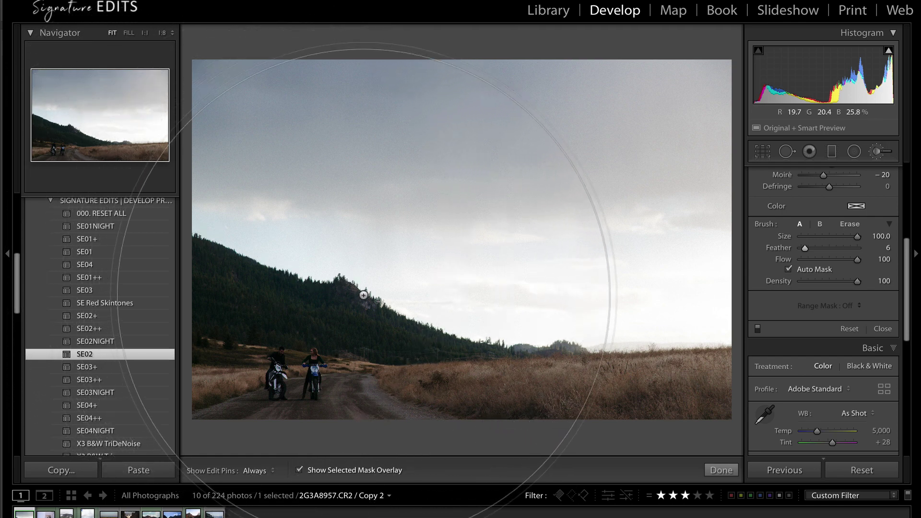
{"action": "left_click", "coordinate": [162, 36]}
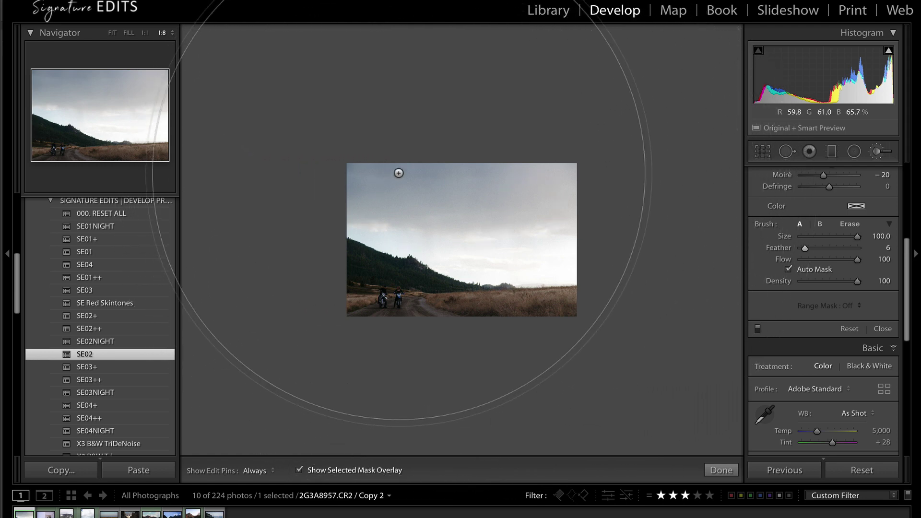
Step: Paint brush A across the upper and lower sky, undoing the two strokes that spilled onto hills and road
{"action": "key", "text": "h"}
{"action": "left_click", "coordinate": [545, 245]}
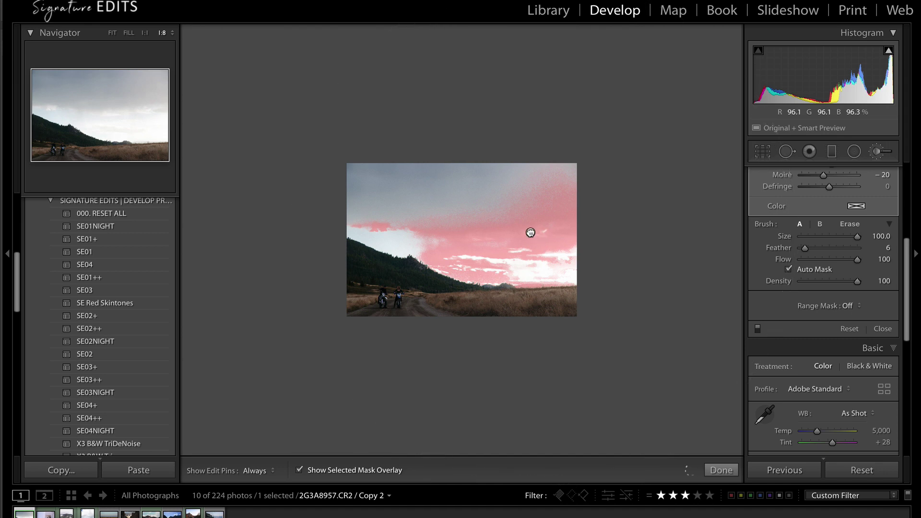
{"action": "left_click_drag", "start_coordinate": [530, 232], "coordinate": [490, 216]}
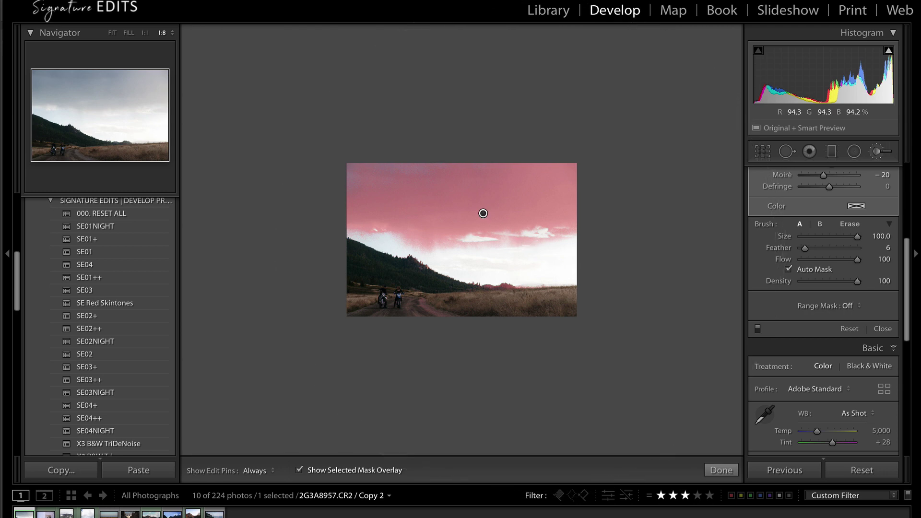
{"action": "key", "text": "h"}
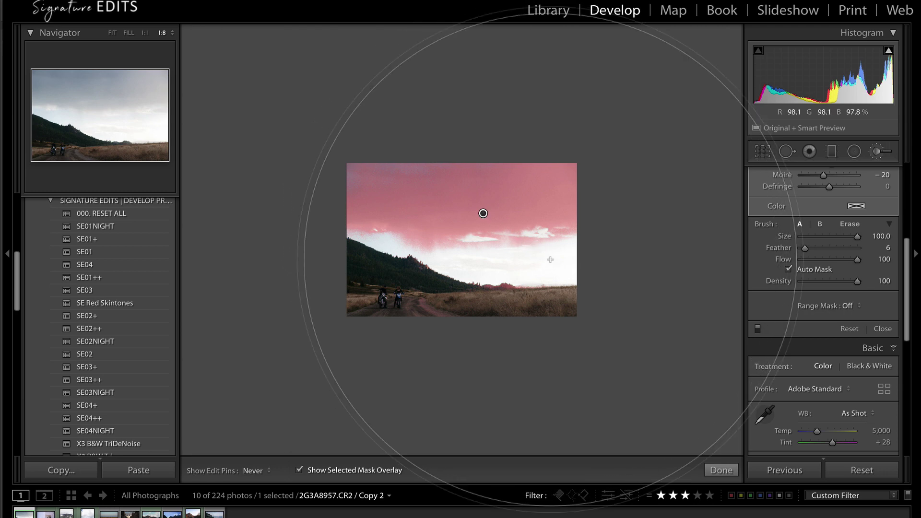
{"action": "left_click_drag", "start_coordinate": [550, 260], "coordinate": [504, 272]}
{"action": "key", "text": "h"}
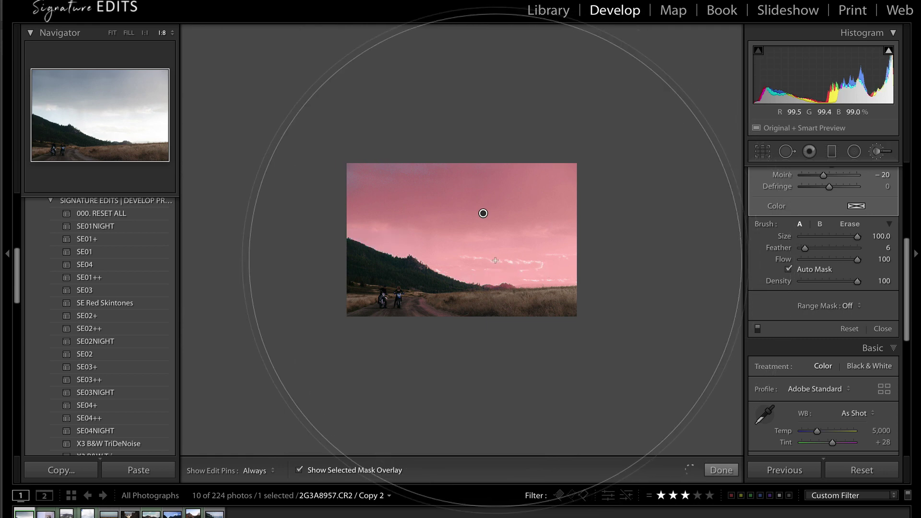
{"action": "key", "text": "h"}
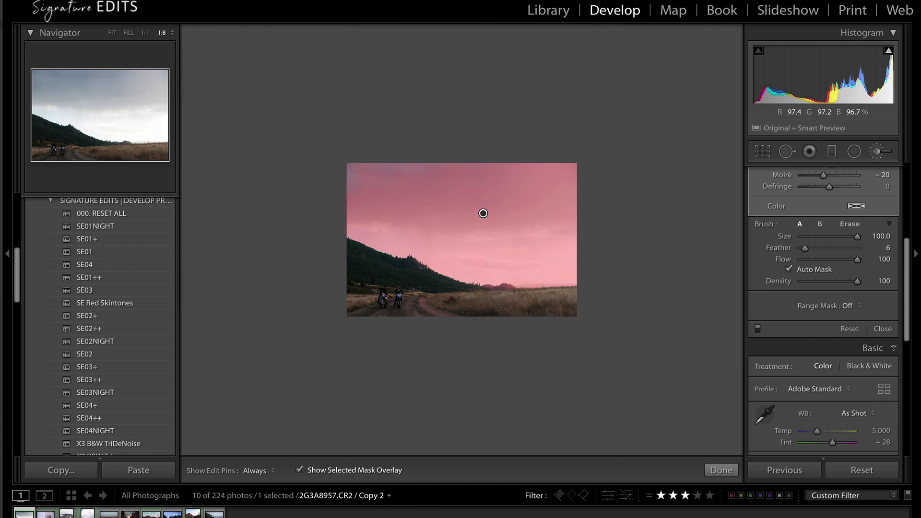
{"action": "key", "text": "h"}
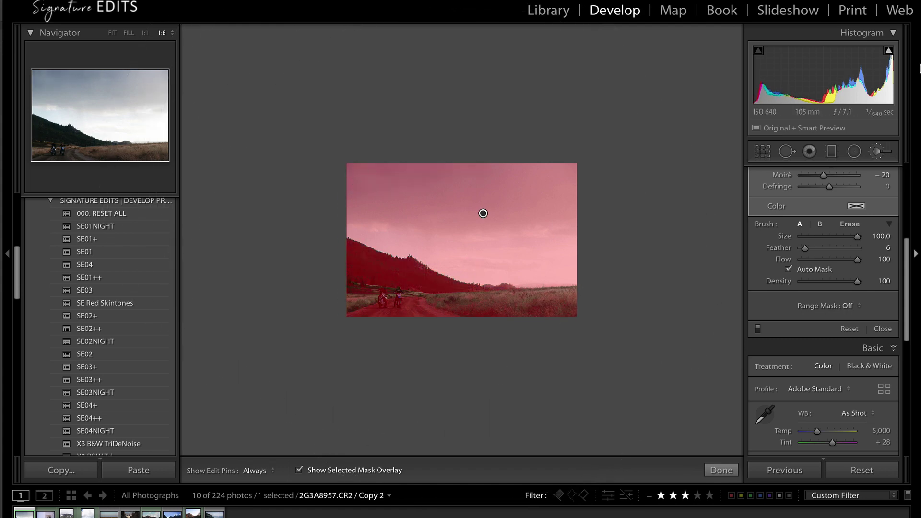
{"action": "key", "text": "ctrl+z"}
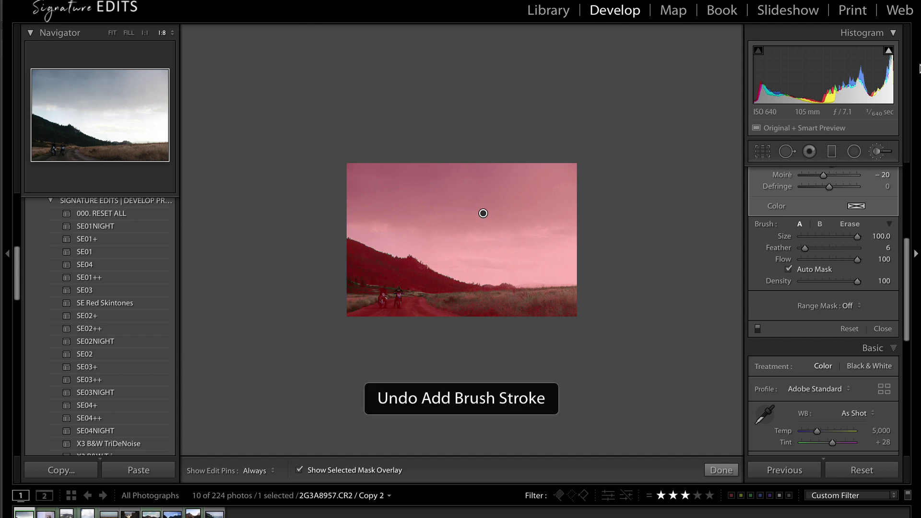
{"action": "key", "text": "ctrl+z"}
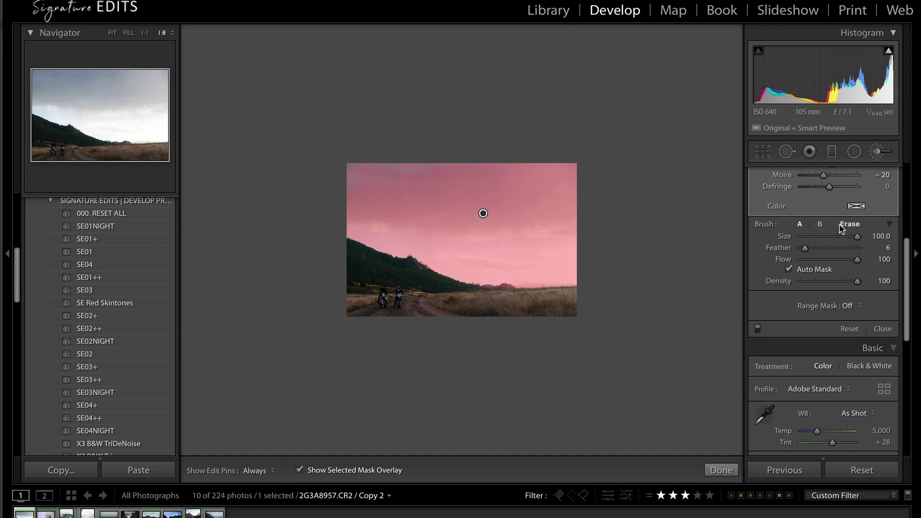
Step: Switch to brush B at Flow 100 and paint the missed top-left corner of the sky
{"action": "left_click", "coordinate": [818, 224]}
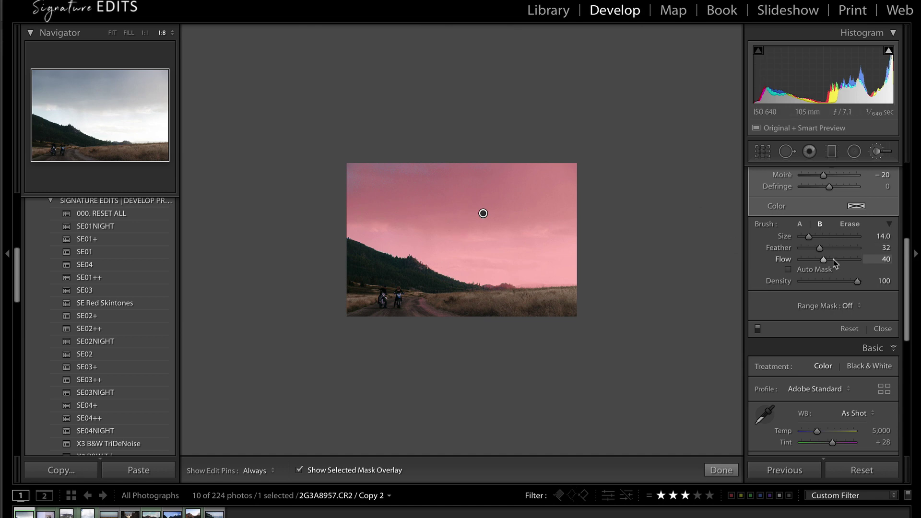
{"action": "left_click_drag", "start_coordinate": [823, 260], "coordinate": [917, 262]}
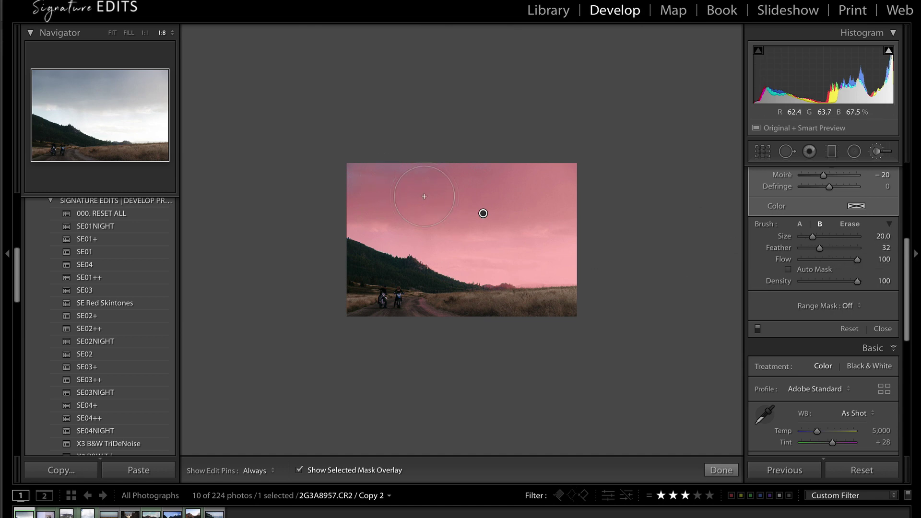
{"action": "mouse_move", "coordinate": [356, 165]}
{"action": "left_mouse_down"}
{"action": "mouse_move", "coordinate": [436, 149]}
{"action": "mouse_move", "coordinate": [569, 177]}
{"action": "left_mouse_up"}
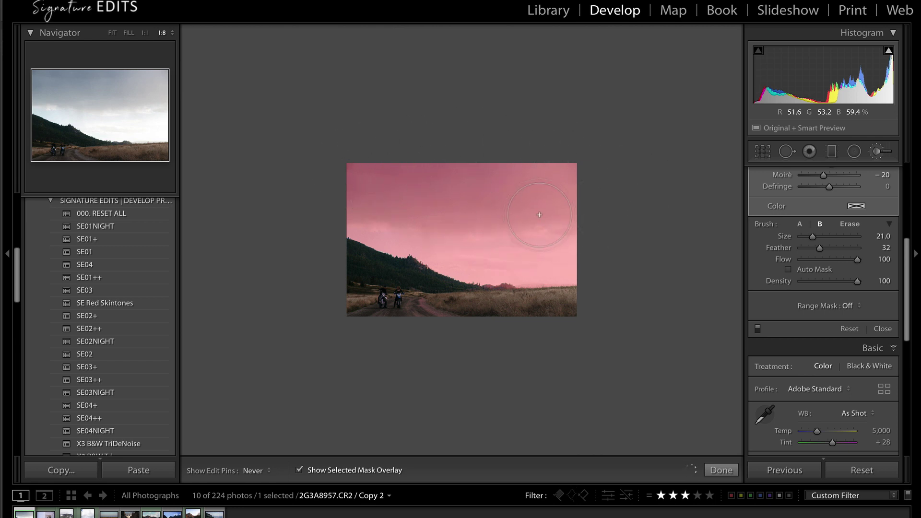
Step: Check the mask pins and switch the brush to Erase mode
{"action": "key", "text": "h"}
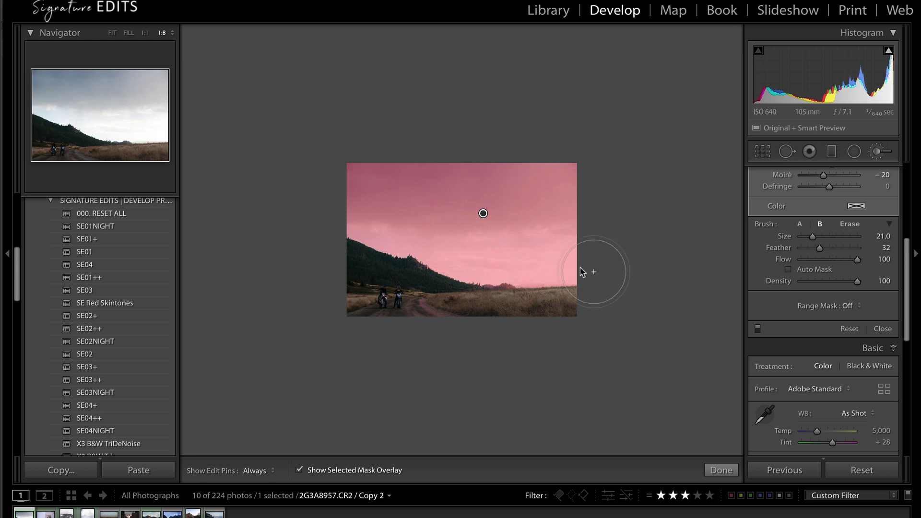
{"action": "key", "text": "h"}
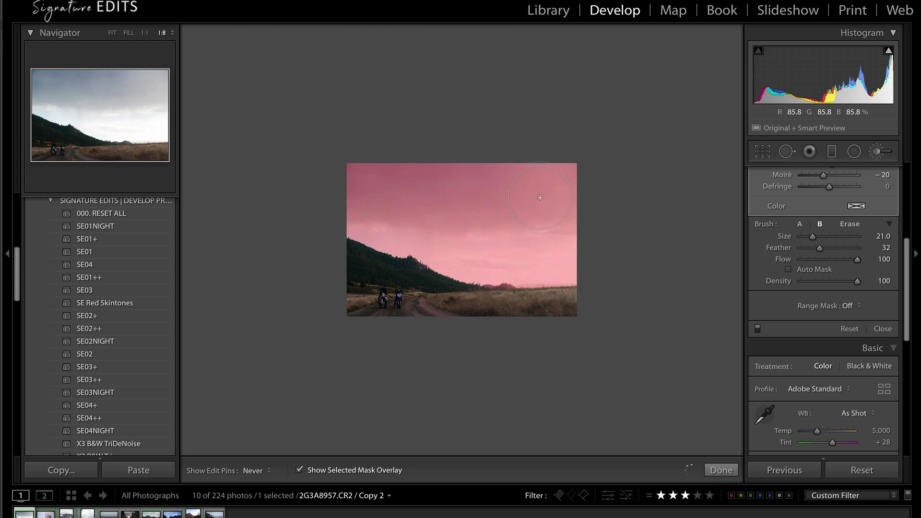
{"action": "key", "text": "h"}
{"action": "key", "text": "alt"}
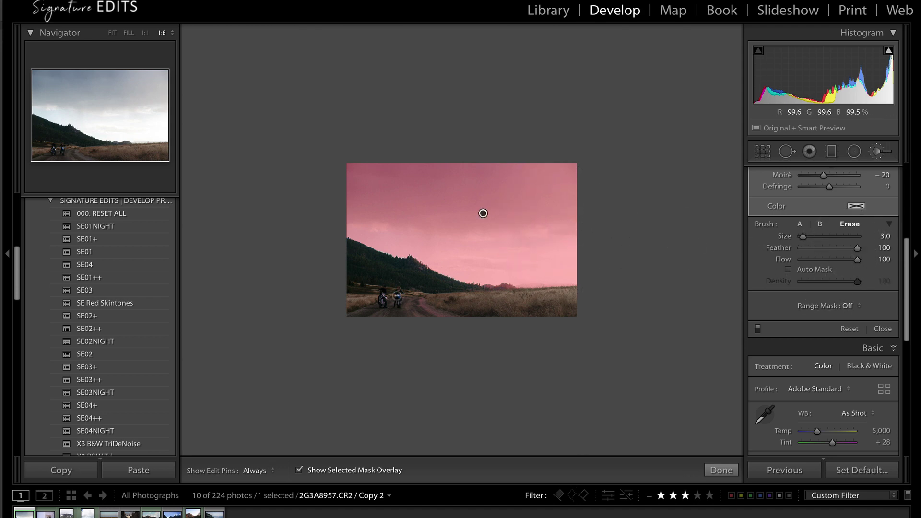
{"action": "scroll", "coordinate": [364, 298], "scroll_direction": "up", "scroll_amount": 1}
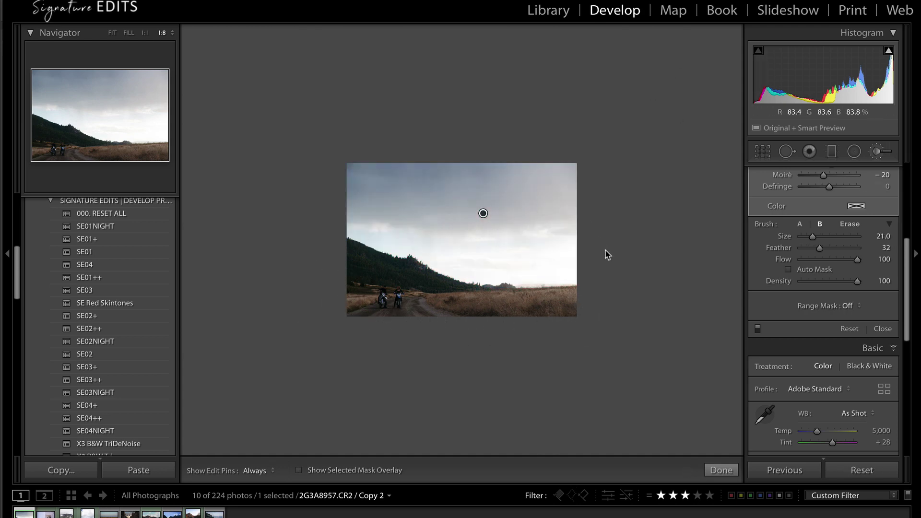
Step: Set the sky mask to Exposure -1.65, Temp -9, Blacks -19, Clarity 50, Dehaze 10, Sharpness -5, Saturation 0
{"action": "scroll", "coordinate": [868, 307], "scroll_direction": "up", "scroll_amount": 10}
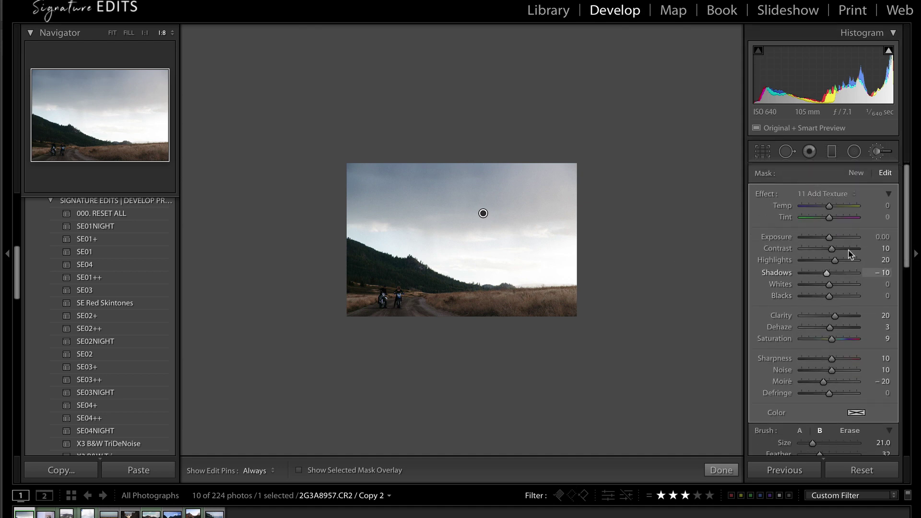
{"action": "left_click", "coordinate": [823, 238]}
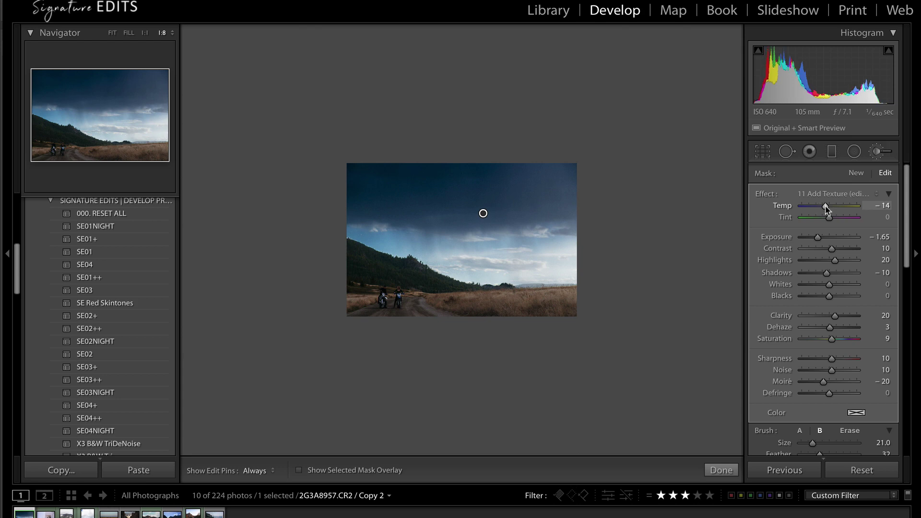
{"action": "left_click_drag", "start_coordinate": [824, 206], "coordinate": [826, 208]}
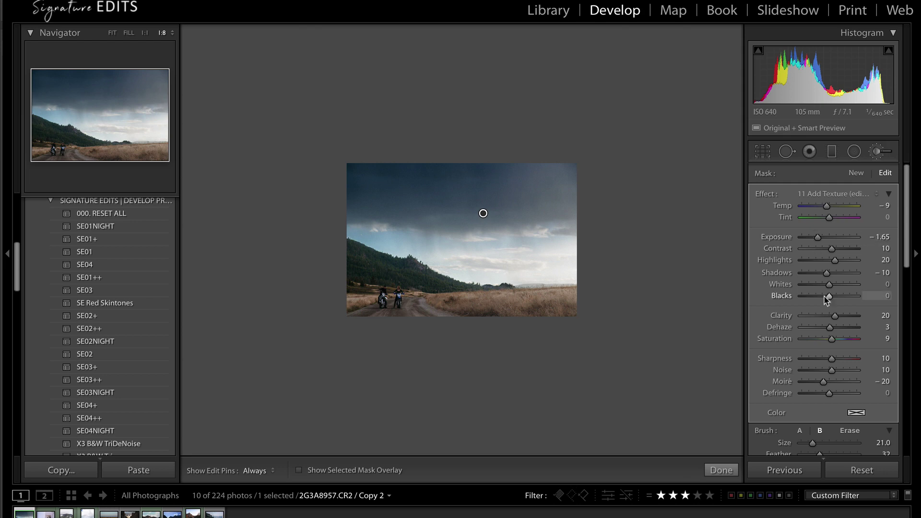
{"action": "left_click_drag", "start_coordinate": [824, 296], "coordinate": [842, 316]}
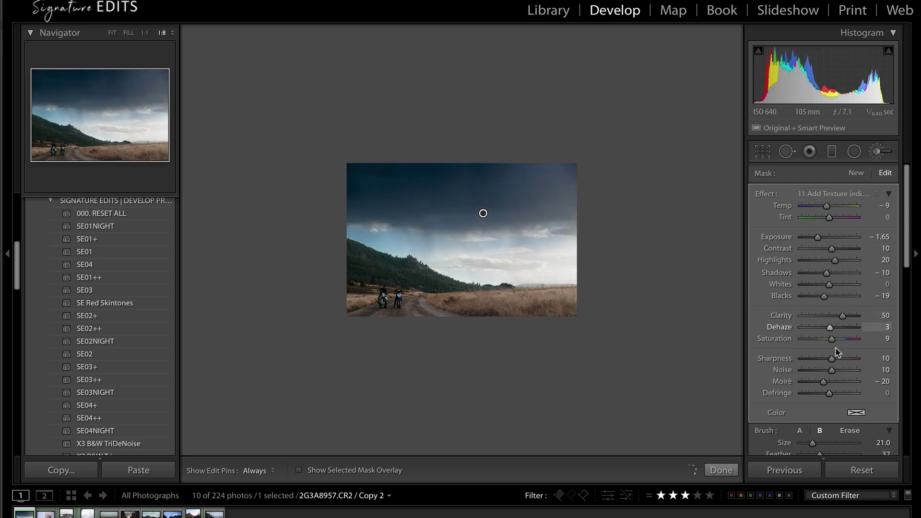
{"action": "left_click_drag", "start_coordinate": [831, 357], "coordinate": [827, 358]}
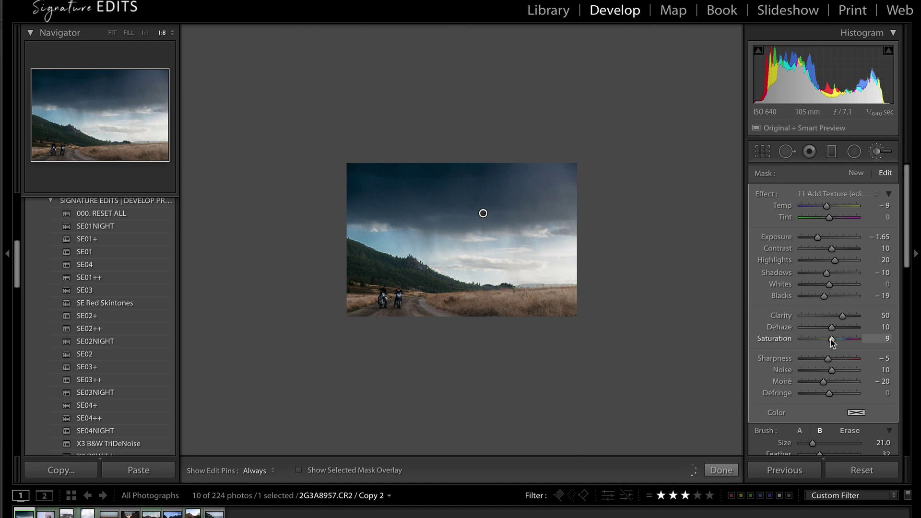
{"action": "double_click", "coordinate": [829, 339]}
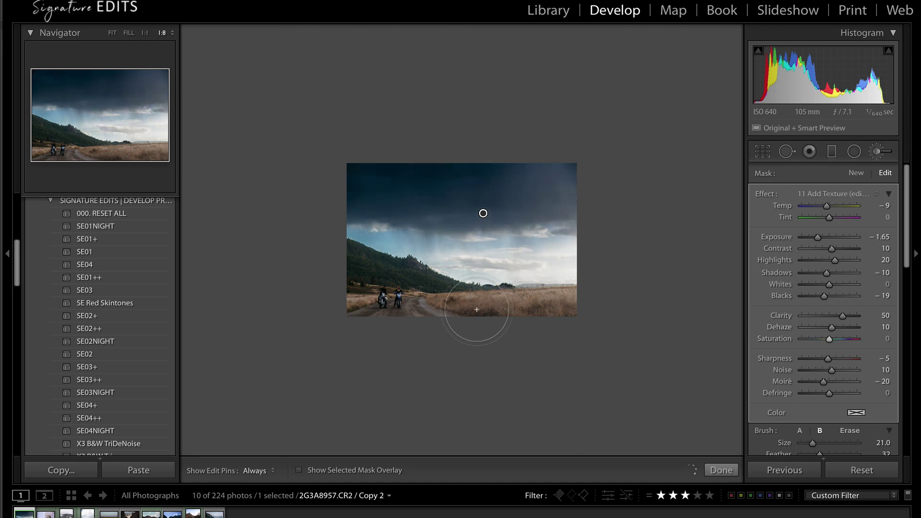
Step: Close the brush, compare the edit against the original, and go to the next photo
{"action": "key", "text": "k"}
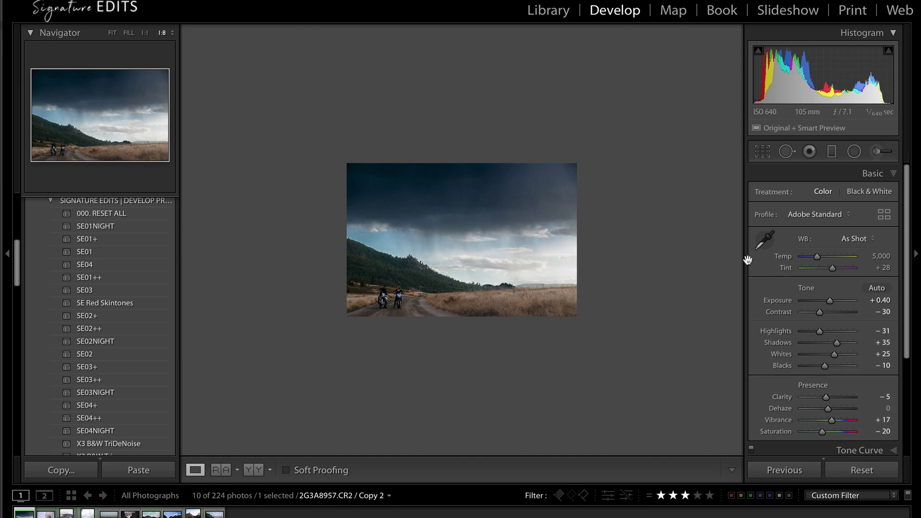
{"action": "key", "text": "backslash"}
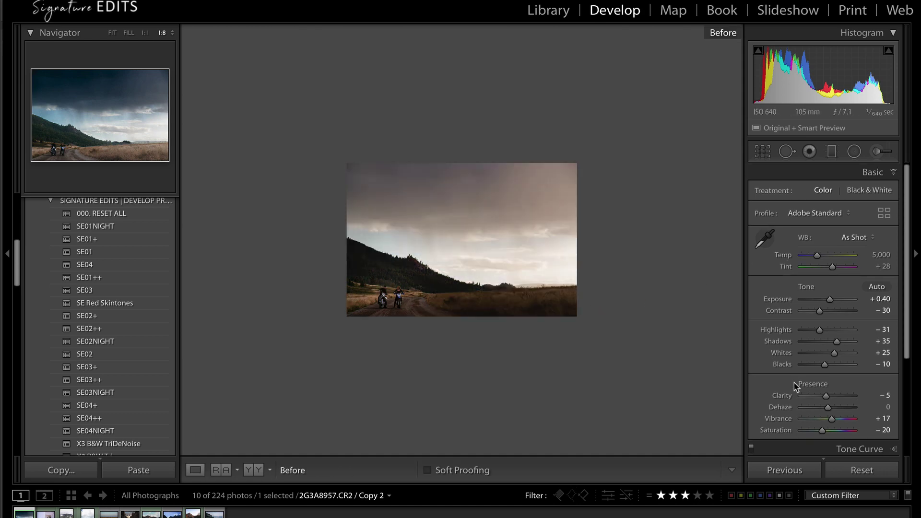
{"action": "key", "text": "backslash"}
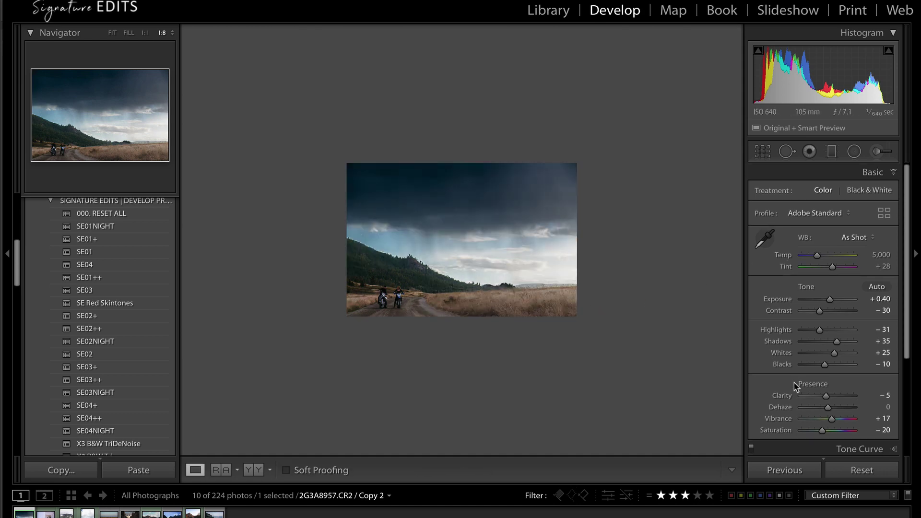
{"action": "key", "text": "Right"}
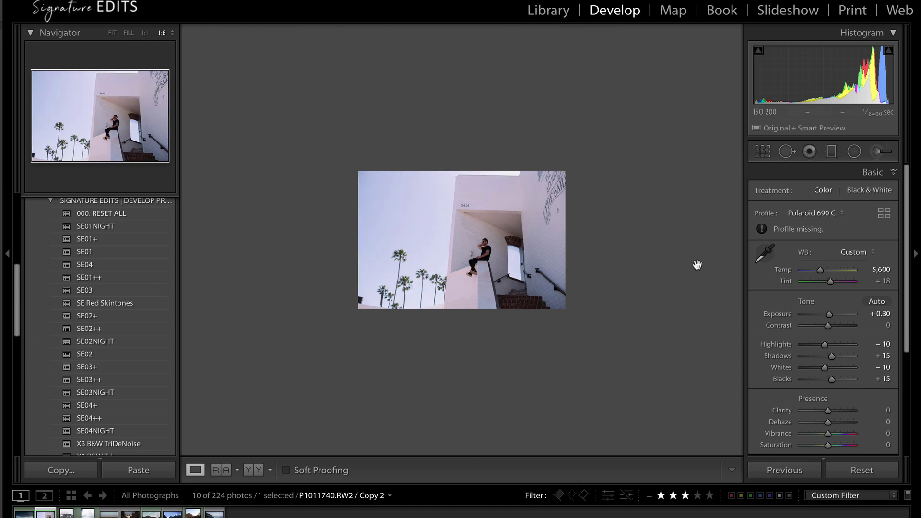
Step: Load brush A (Size 100, Feather 6) and mask the sky, undoing the stroke that spilled onto the building
{"action": "left_click", "coordinate": [879, 152]}
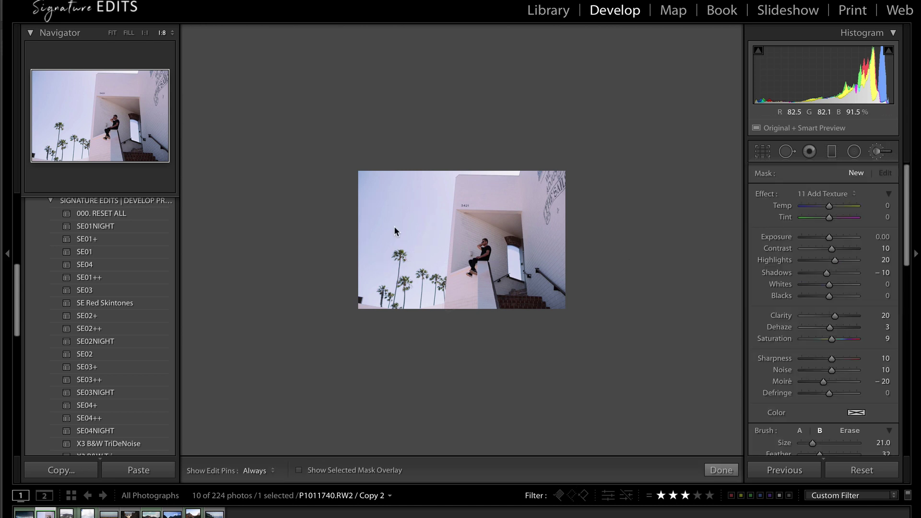
{"action": "left_click", "coordinate": [799, 430]}
{"action": "scroll", "coordinate": [799, 432], "scroll_direction": "down", "scroll_amount": 3}
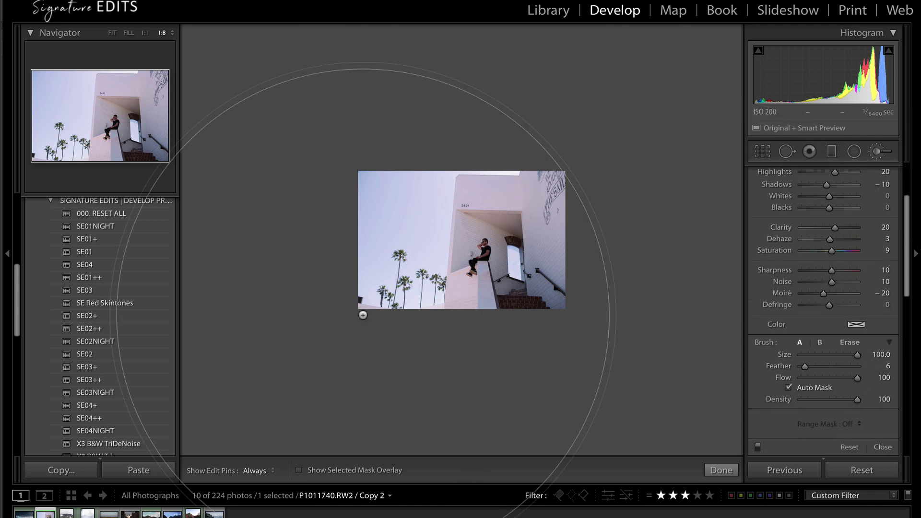
{"action": "left_click", "coordinate": [379, 210]}
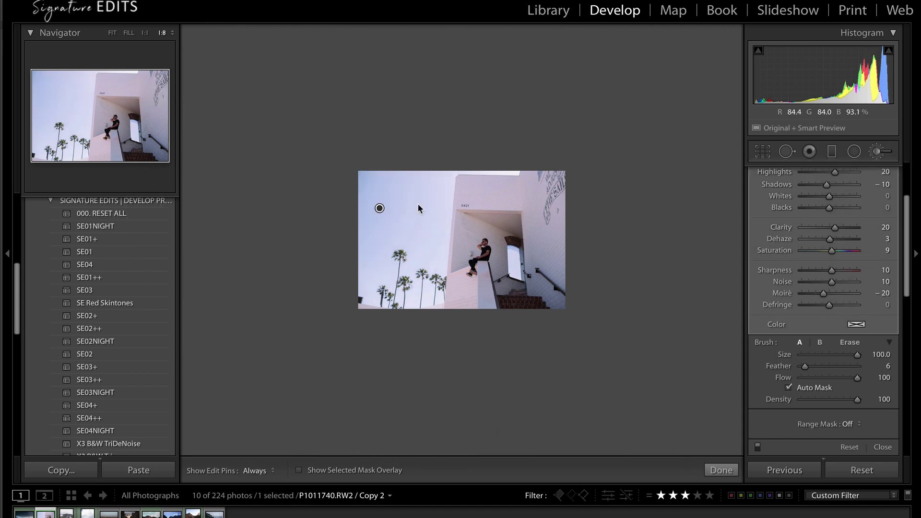
{"action": "key", "text": "o"}
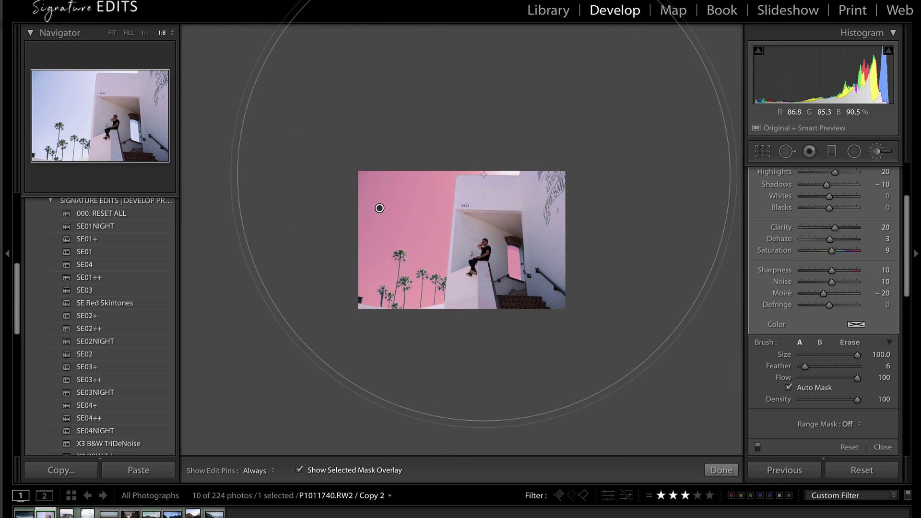
{"action": "key", "text": "h"}
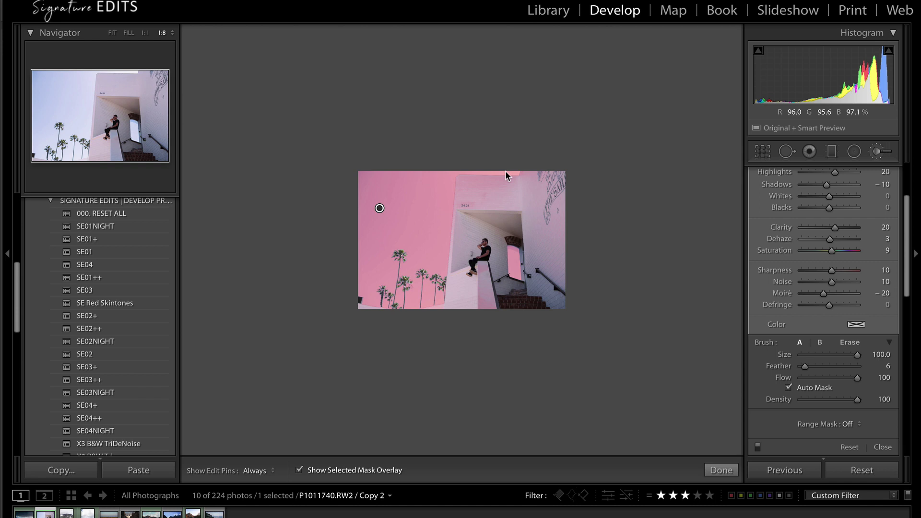
{"action": "key", "text": "ctrl+z"}
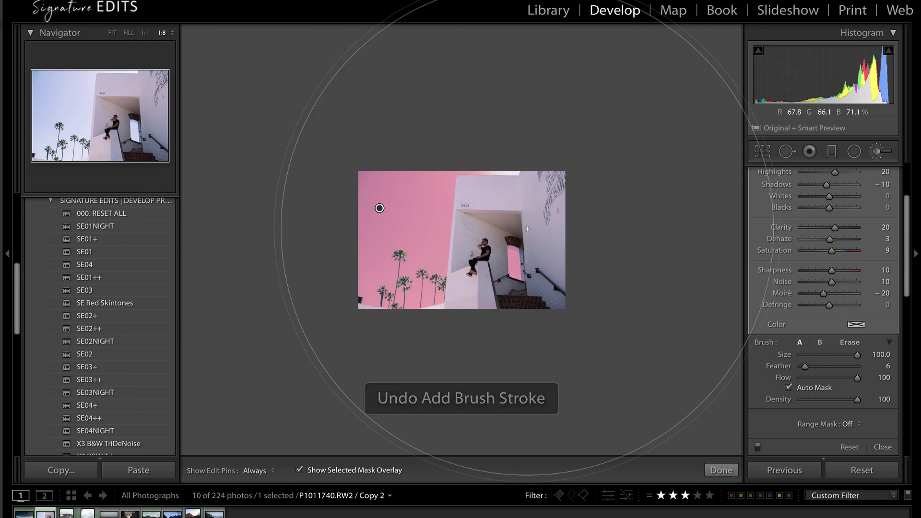
Step: Reset the sky mask's effect settings, then set Temp -13 and Saturation 23
{"action": "scroll", "coordinate": [860, 250], "scroll_direction": "up", "scroll_amount": 6}
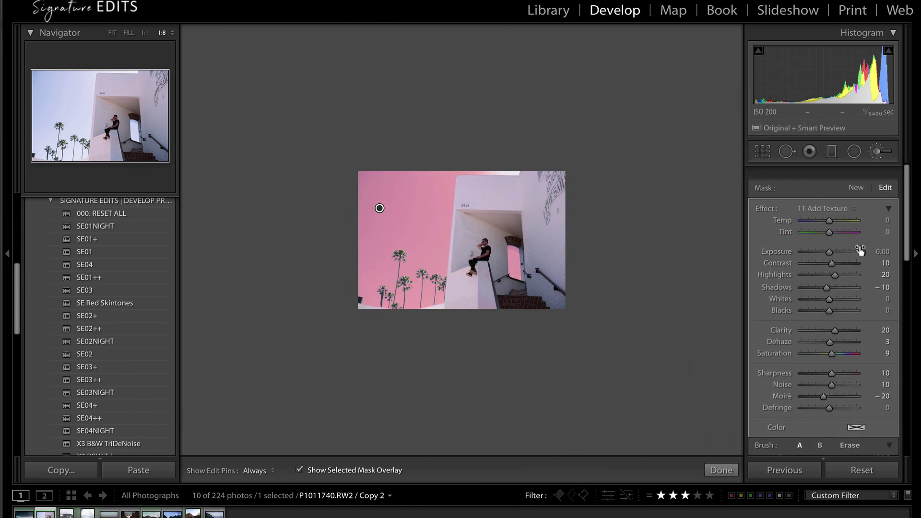
{"action": "key", "text": "o"}
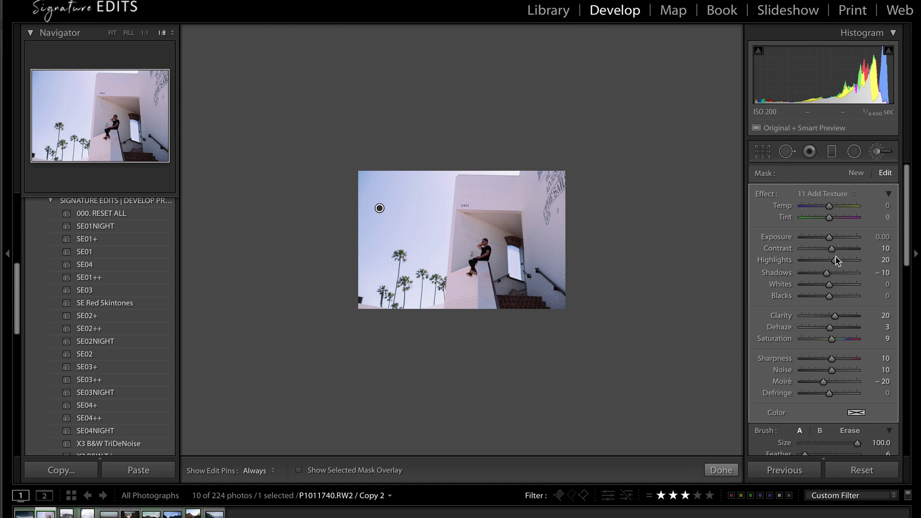
{"action": "left_click", "coordinate": [825, 194]}
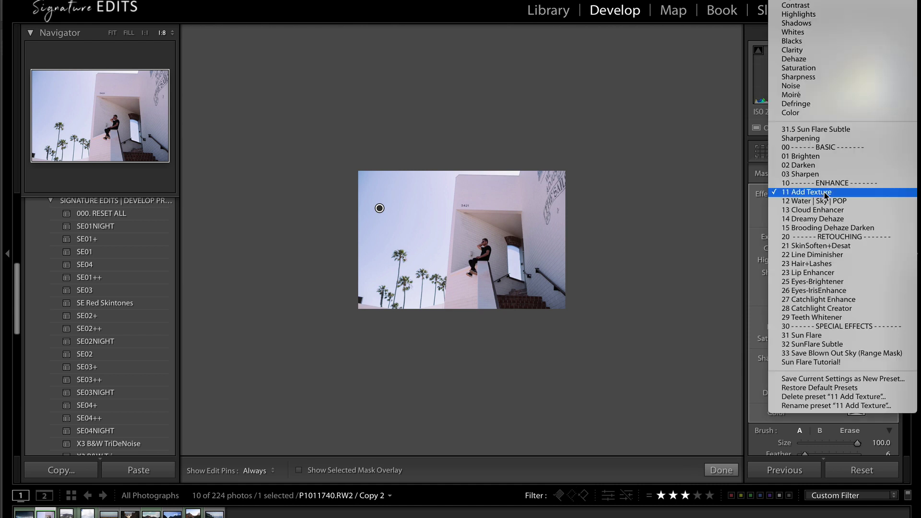
{"action": "left_click", "coordinate": [815, 6]}
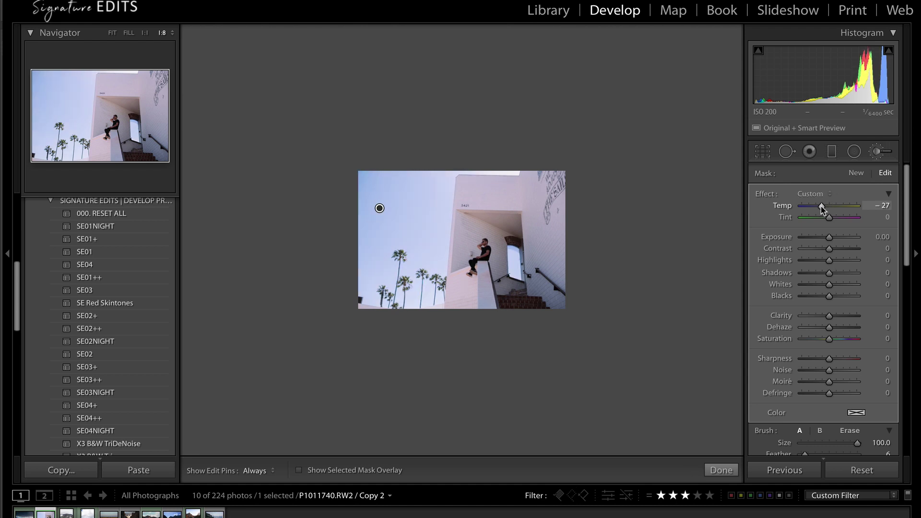
{"action": "left_click_drag", "start_coordinate": [818, 206], "coordinate": [825, 206]}
{"action": "left_click", "coordinate": [836, 339]}
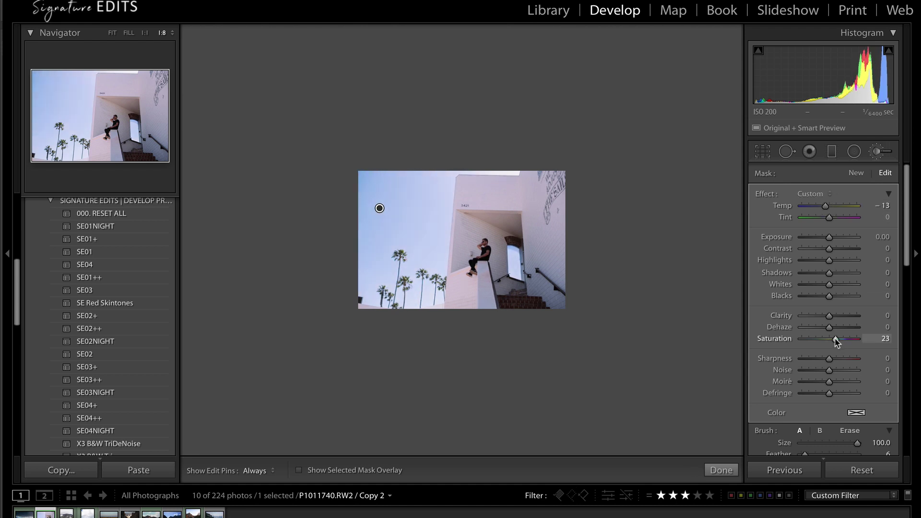
Step: Darken the masked sky to Exposure -0.54 and move on to the snowy mountain photo
{"action": "left_click", "coordinate": [825, 237]}
{"action": "left_click_drag", "start_coordinate": [828, 238], "coordinate": [844, 249]}
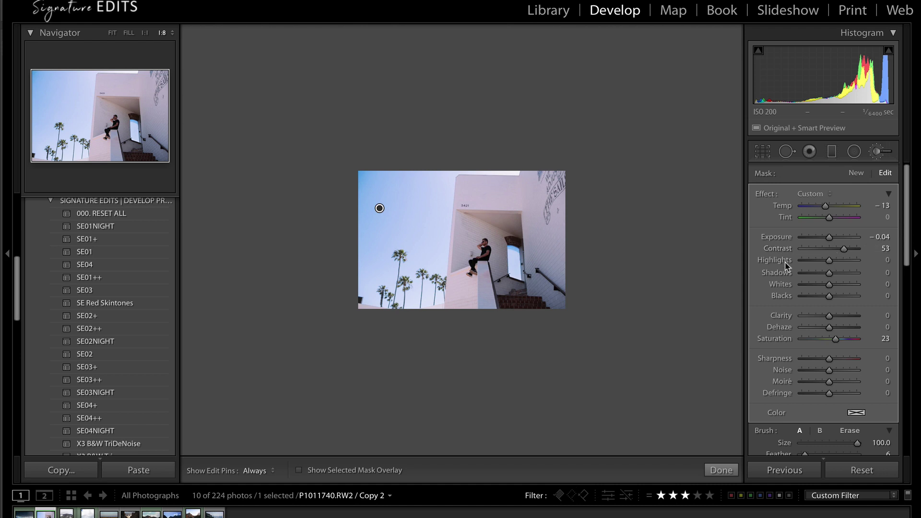
{"action": "key", "text": "Delete"}
{"action": "key", "text": "ctrl+z"}
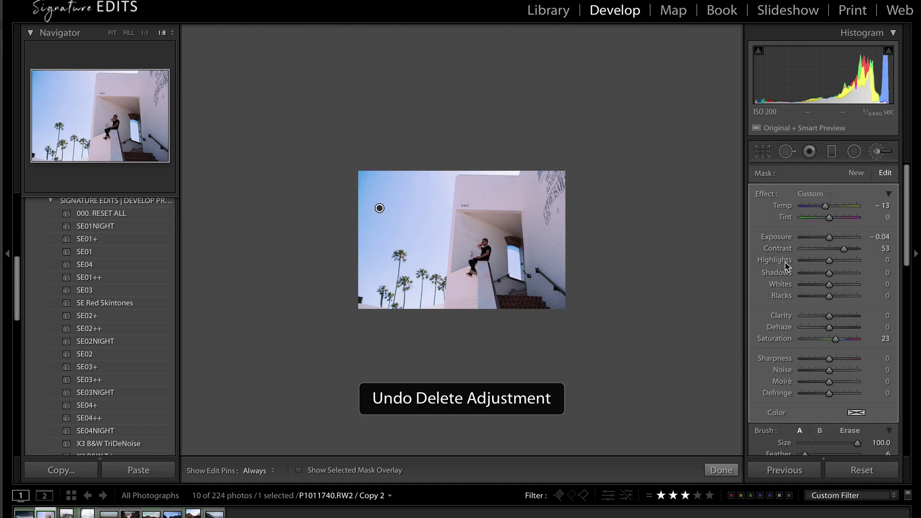
{"action": "left_click_drag", "start_coordinate": [829, 237], "coordinate": [825, 240]}
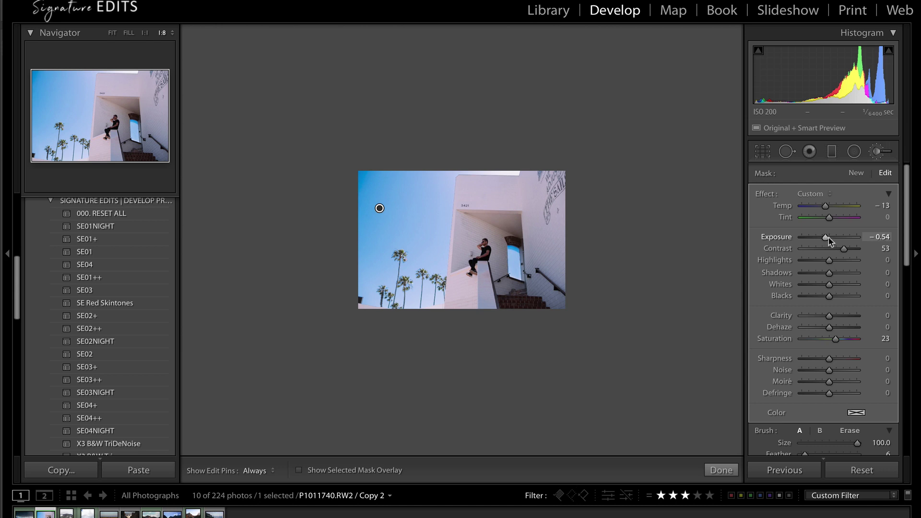
{"action": "key", "text": "Right"}
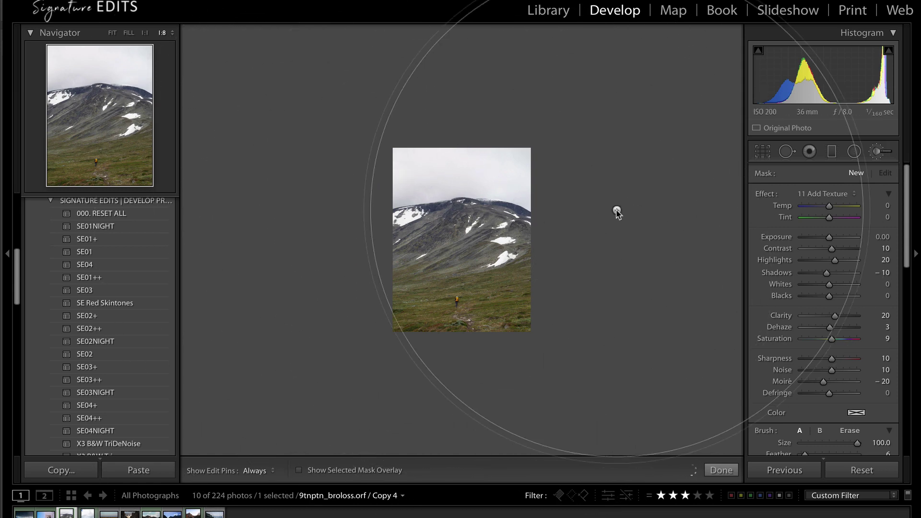
Step: Close the brush and fit the mountain photo in the view
{"action": "key", "text": "k"}
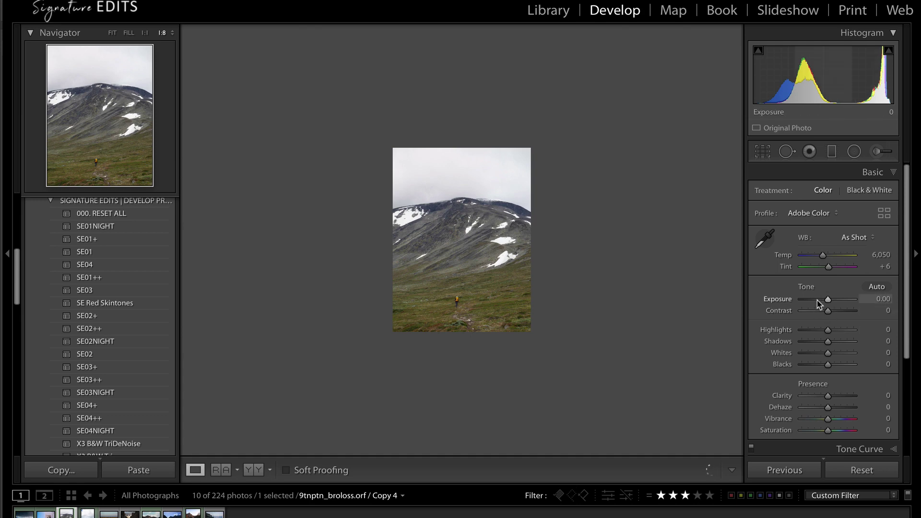
{"action": "left_click", "coordinate": [479, 177]}
{"action": "left_click", "coordinate": [494, 154]}
{"action": "left_click", "coordinate": [494, 154]}
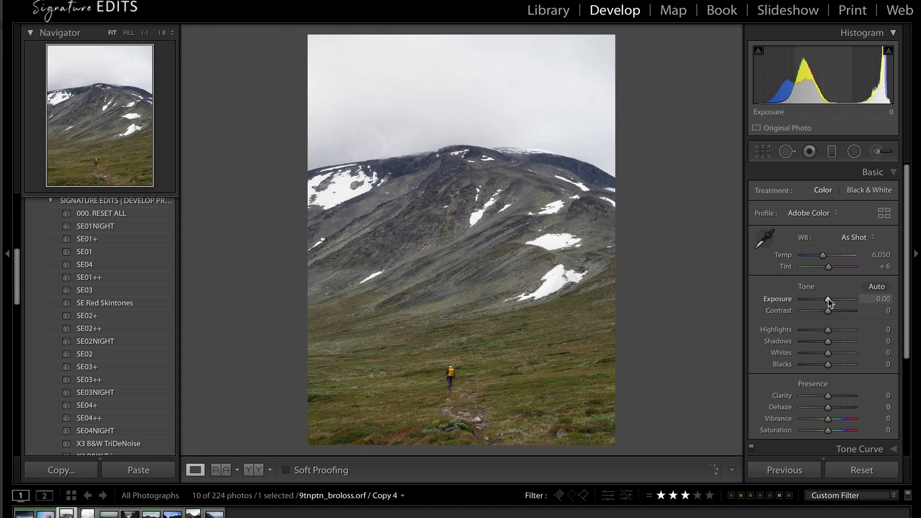
Step: Set Exposure -1.45, Contrast +90 and Clarity +34 in the Basic panel
{"action": "left_click_drag", "start_coordinate": [828, 301], "coordinate": [819, 301]}
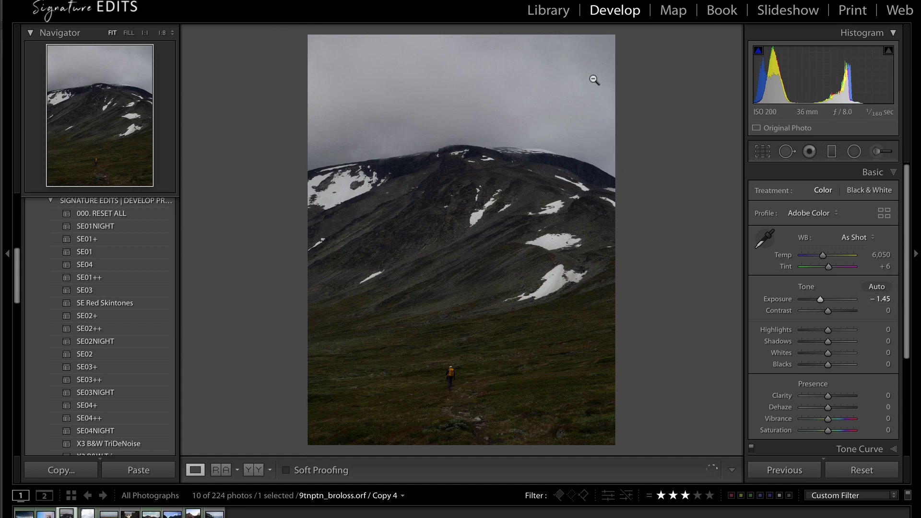
{"action": "left_click", "coordinate": [850, 312]}
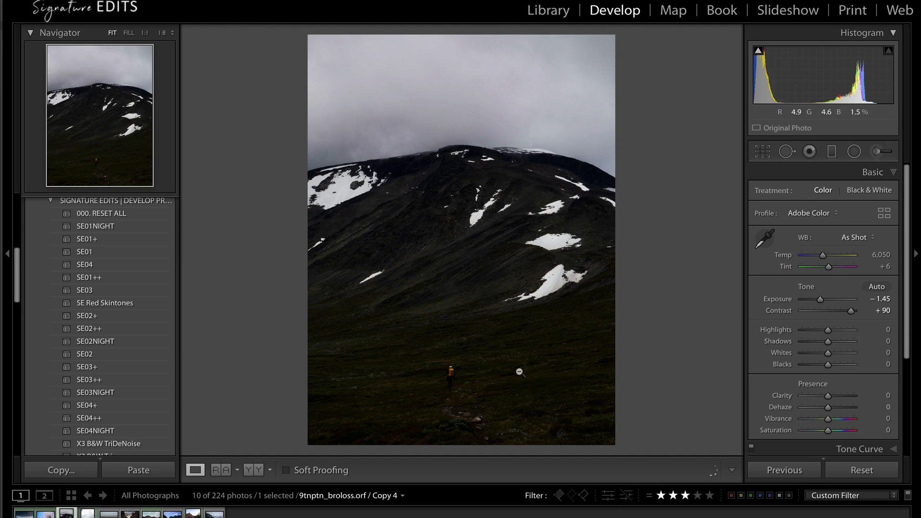
{"action": "left_click", "coordinate": [840, 397]}
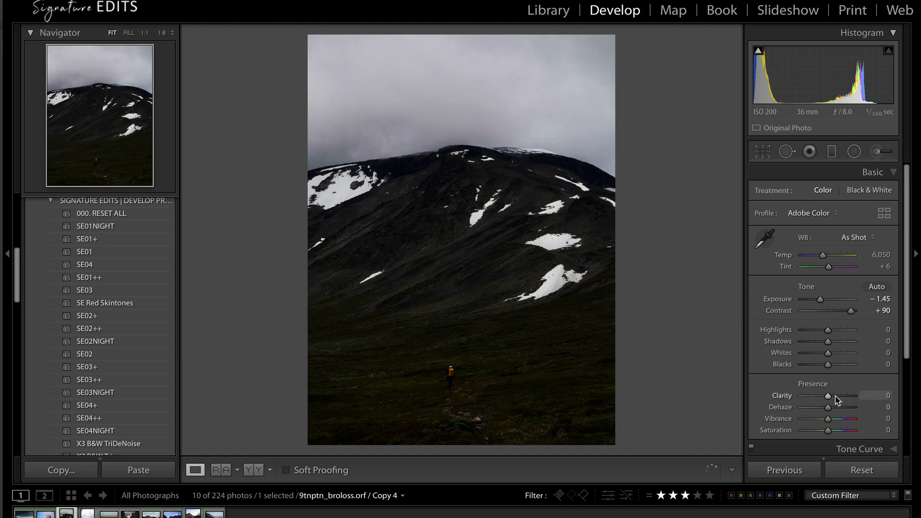
{"action": "left_click", "coordinate": [836, 396]}
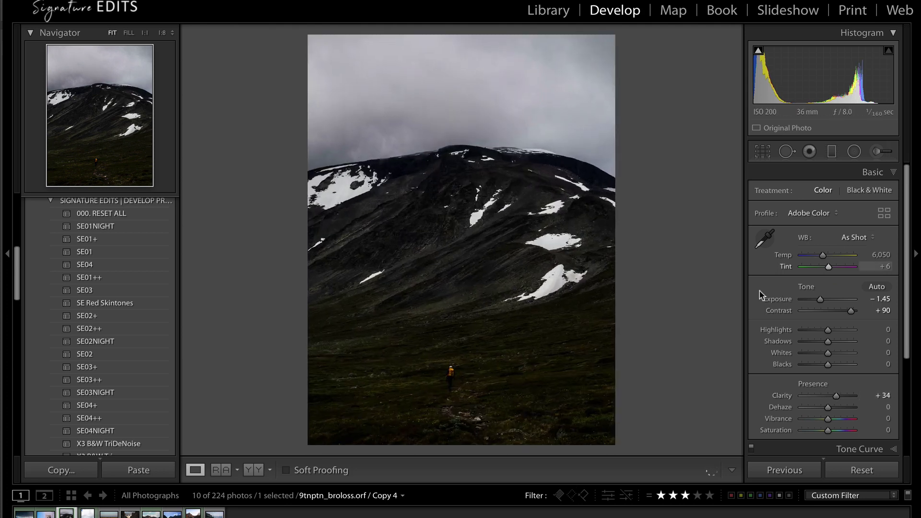
{"action": "left_click", "coordinate": [561, 234]}
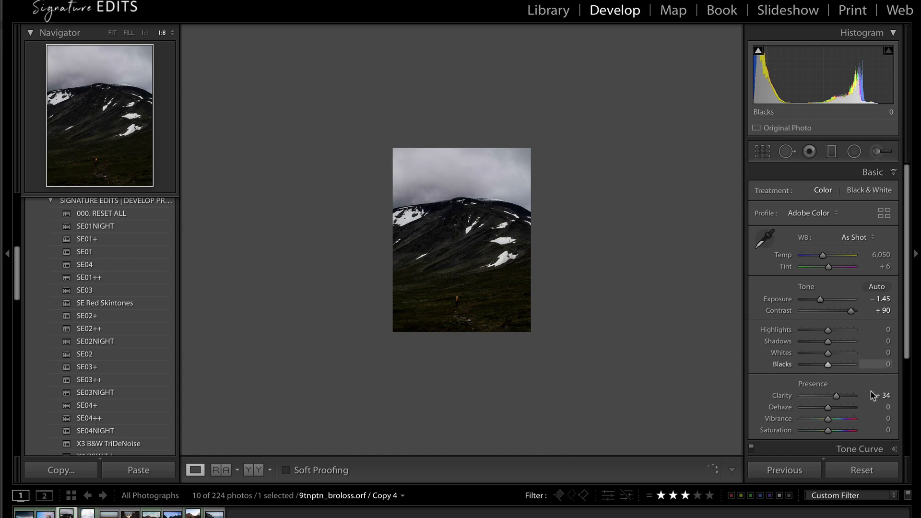
Step: Undo the Exposure, Contrast and Clarity changes on the mountain photo
{"action": "key", "text": "ctrl+z"}
{"action": "key", "text": "ctrl+z"}
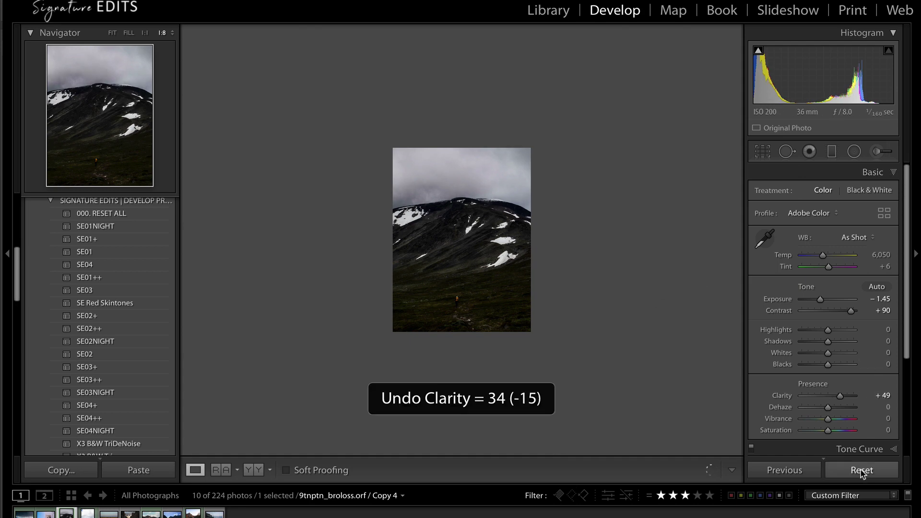
{"action": "key", "text": "ctrl+z"}
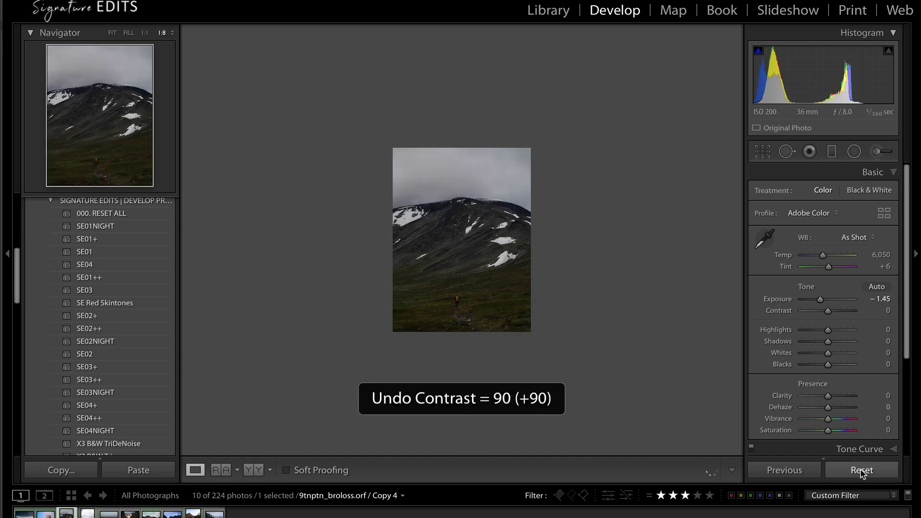
{"action": "key", "text": "ctrl+z"}
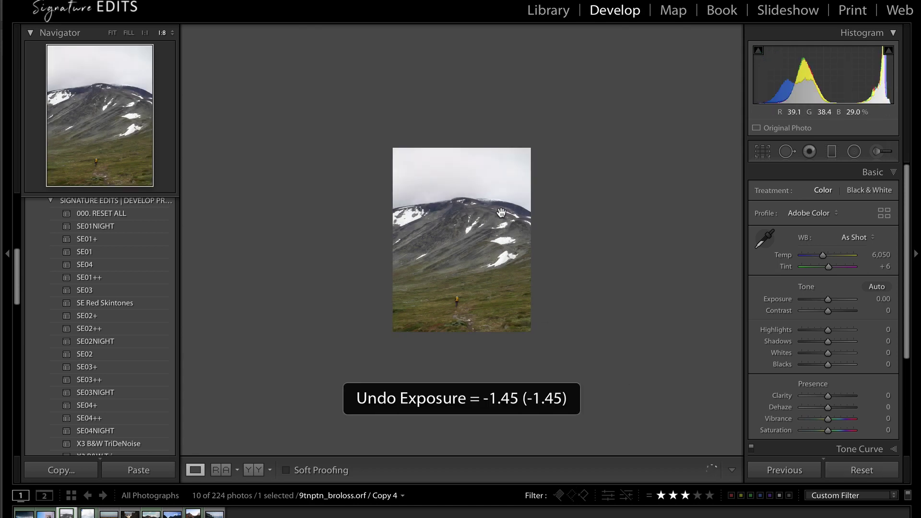
{"action": "left_click", "coordinate": [483, 171]}
{"action": "left_click", "coordinate": [554, 142]}
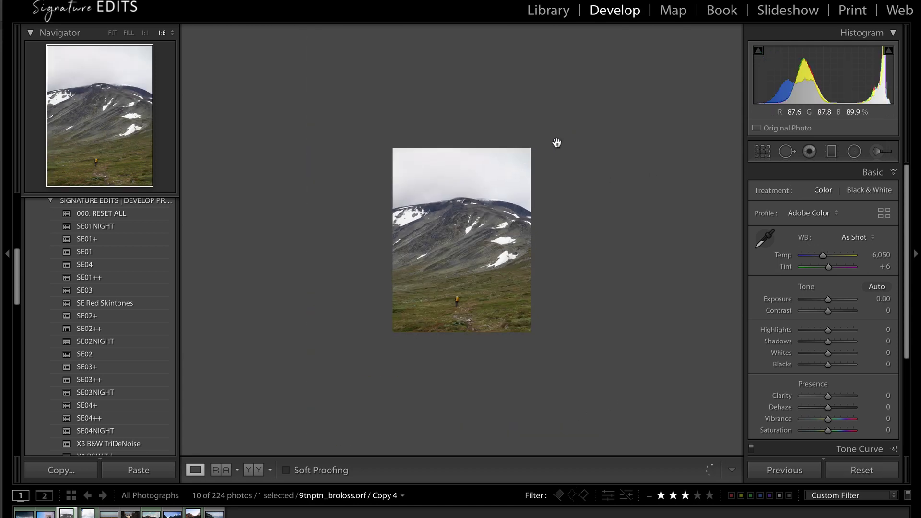
Step: Brush a mask over the cloudy sky and erase it from the snow patches
{"action": "left_click", "coordinate": [882, 153]}
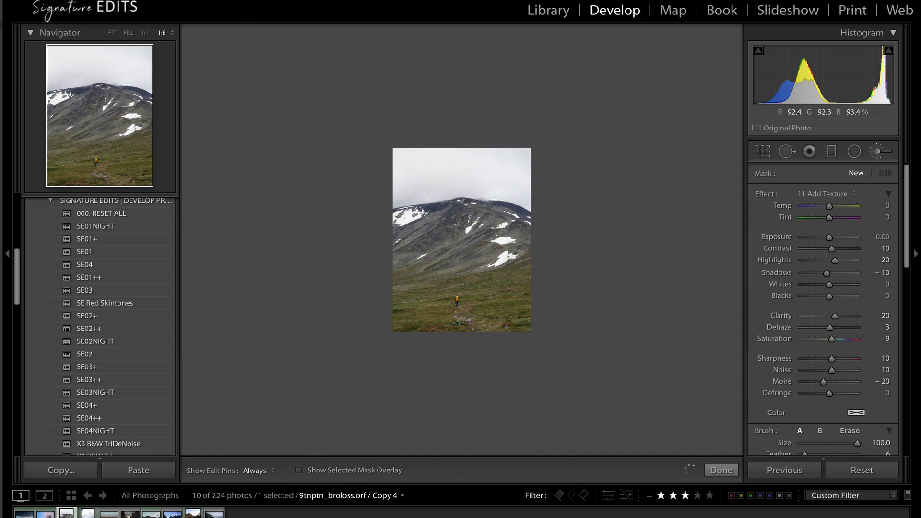
{"action": "left_click", "coordinate": [453, 167]}
{"action": "key", "text": "o"}
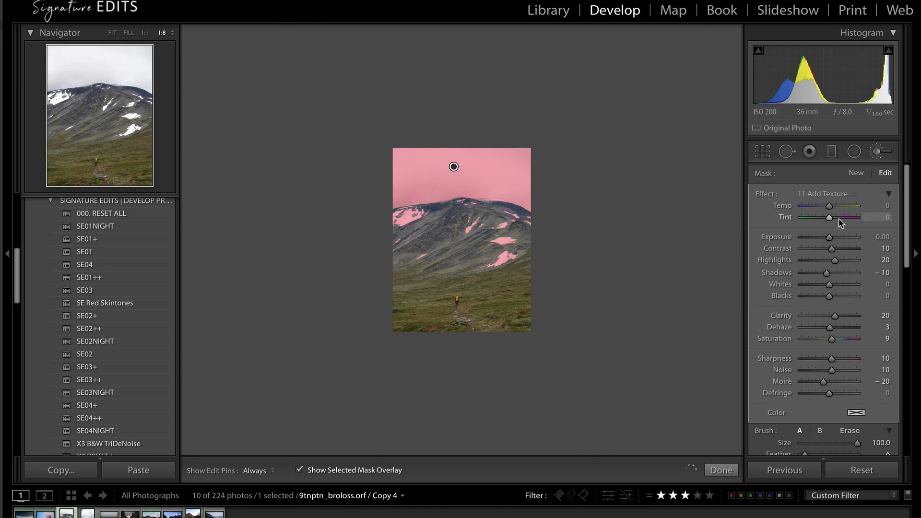
{"action": "key", "text": "alt"}
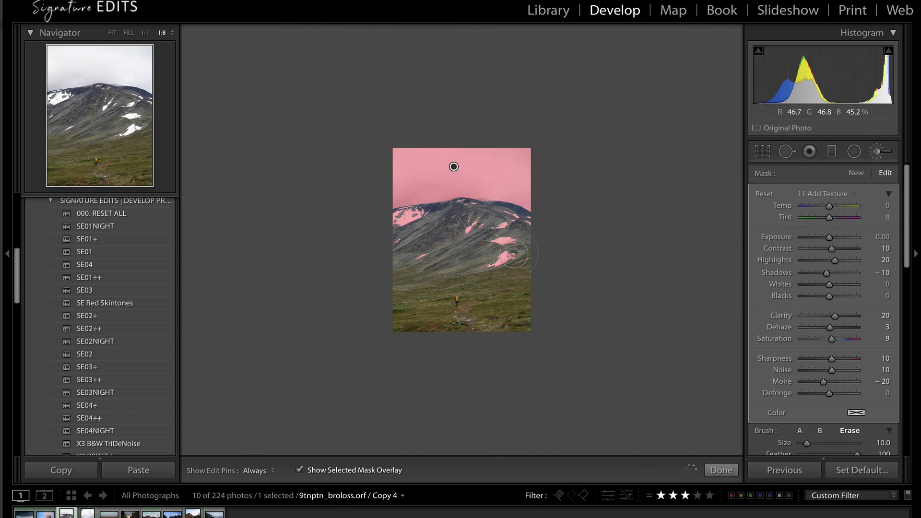
{"action": "mouse_move", "coordinate": [485, 250]}
{"action": "left_mouse_down"}
{"action": "mouse_move", "coordinate": [389, 233]}
{"action": "mouse_move", "coordinate": [481, 220]}
{"action": "mouse_move", "coordinate": [494, 236]}
{"action": "mouse_move", "coordinate": [459, 226]}
{"action": "mouse_move", "coordinate": [505, 231]}
{"action": "left_mouse_up"}
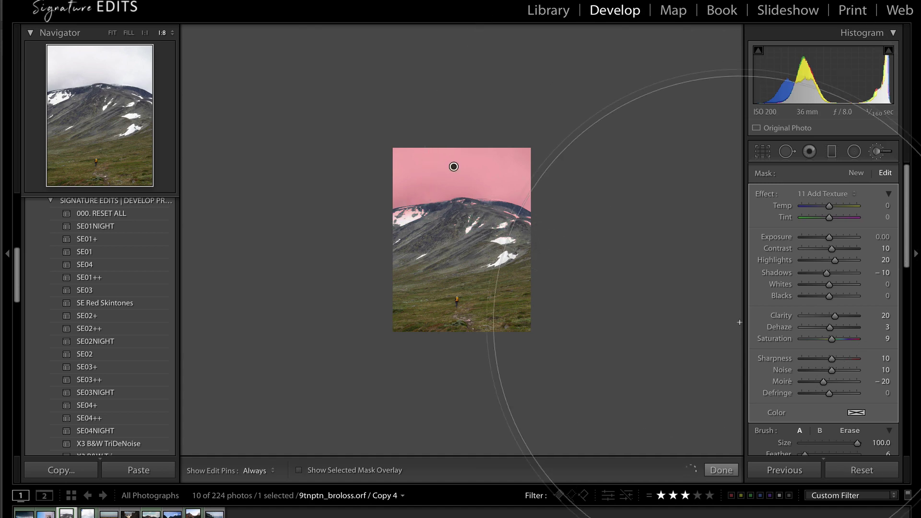
Step: Darken the sky mask's exposure, raise its contrast and deepen Blacks to -60
{"action": "key", "text": "o"}
{"action": "left_click", "coordinate": [823, 238]}
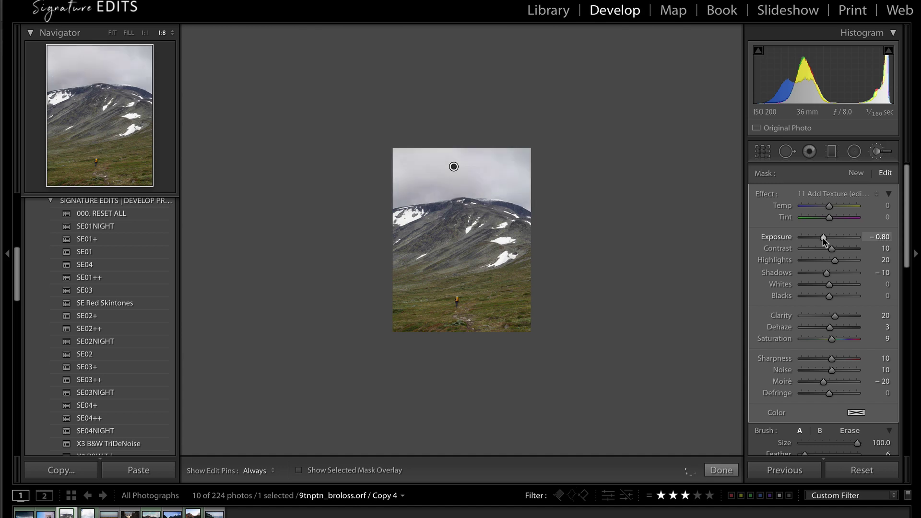
{"action": "left_click_drag", "start_coordinate": [823, 238], "coordinate": [822, 239]}
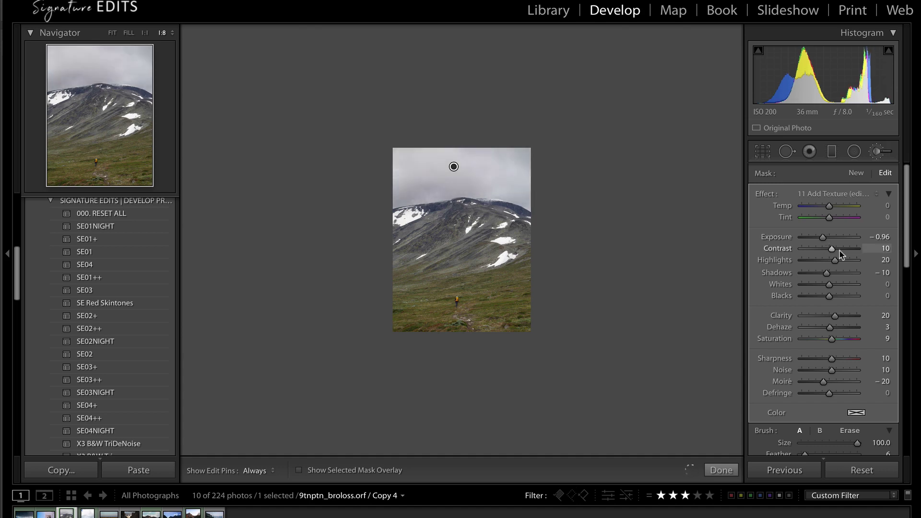
{"action": "left_click", "coordinate": [840, 248]}
{"action": "left_click_drag", "start_coordinate": [830, 296], "coordinate": [812, 296]}
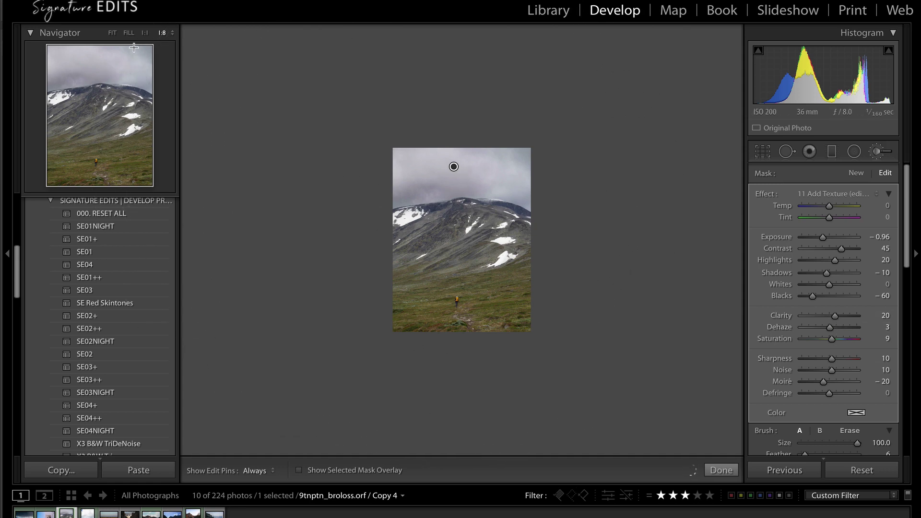
{"action": "left_click", "coordinate": [129, 33]}
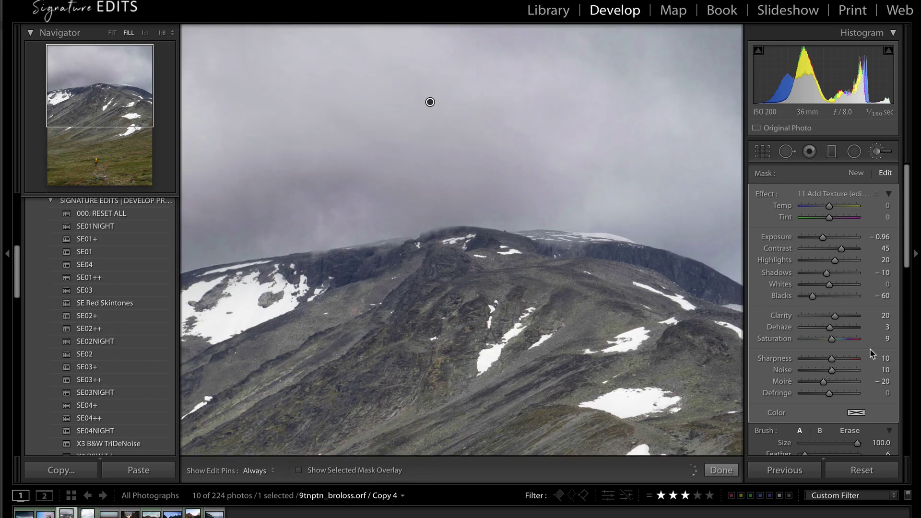
Step: Add noise reduction, lower mask contrast to 28 and settle Exposure at -0.58
{"action": "left_click", "coordinate": [844, 370]}
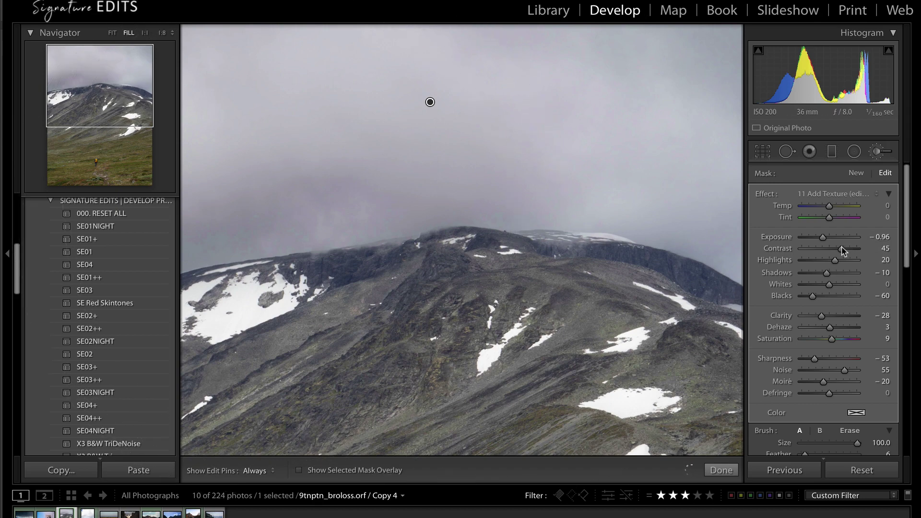
{"action": "left_click_drag", "start_coordinate": [841, 249], "coordinate": [836, 248]}
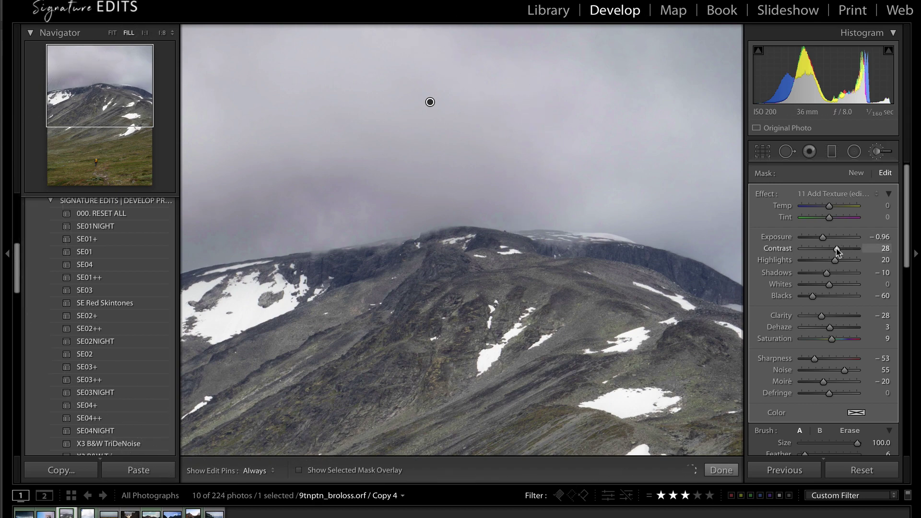
{"action": "left_click", "coordinate": [125, 102]}
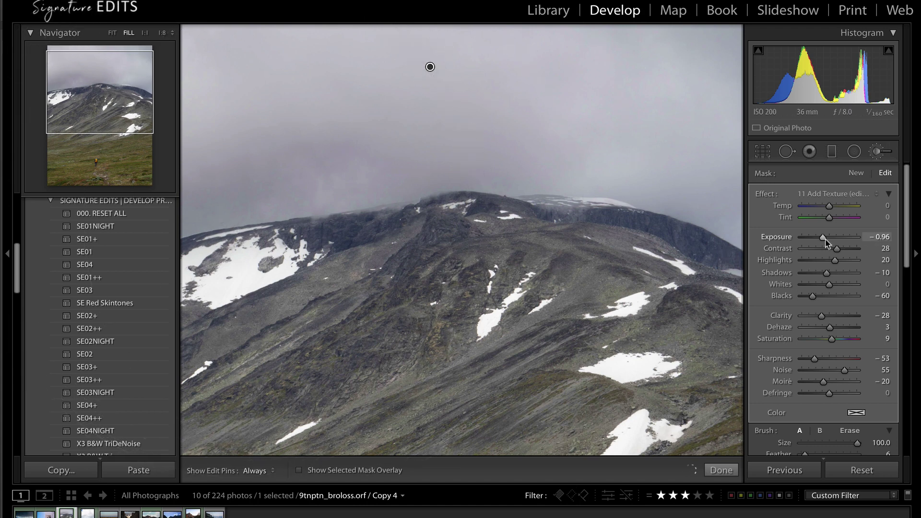
{"action": "left_click_drag", "start_coordinate": [823, 238], "coordinate": [825, 238]}
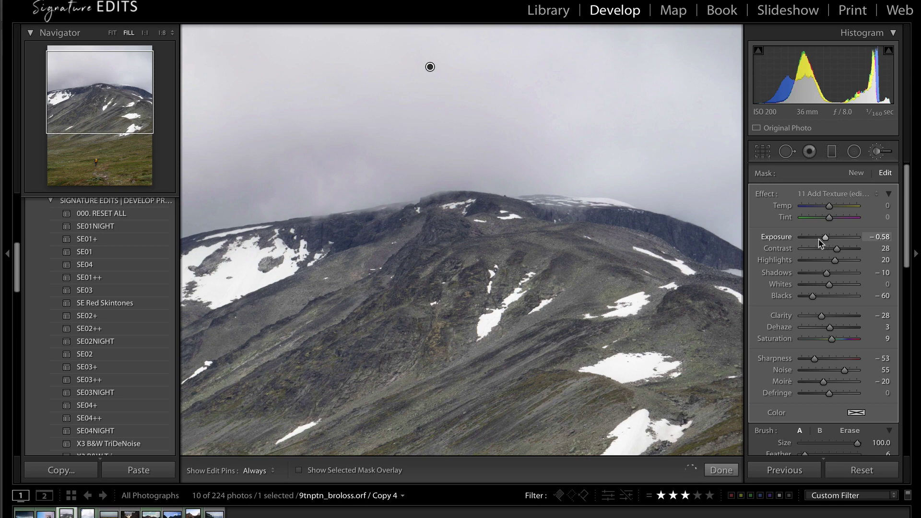
{"action": "left_click", "coordinate": [112, 33]}
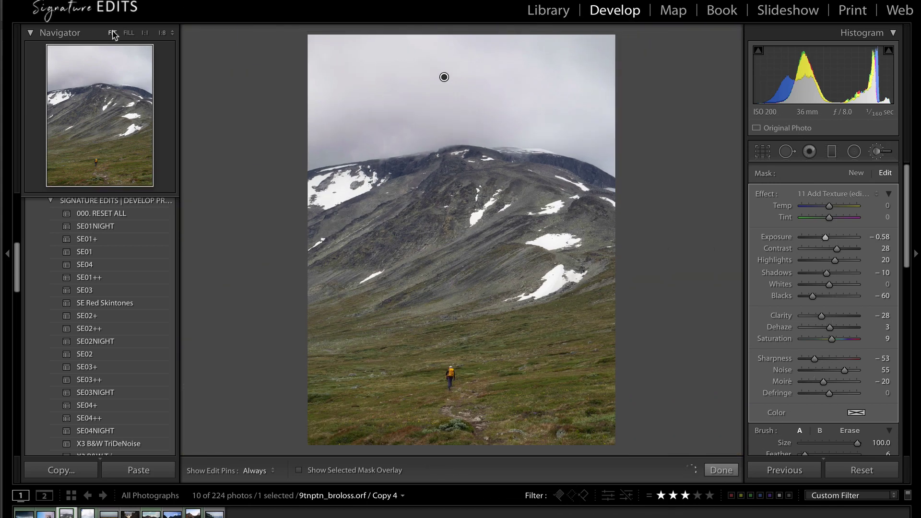
Step: Delete and restore the sky adjustment, then go to the lake-valley photo
{"action": "key", "text": "Delete"}
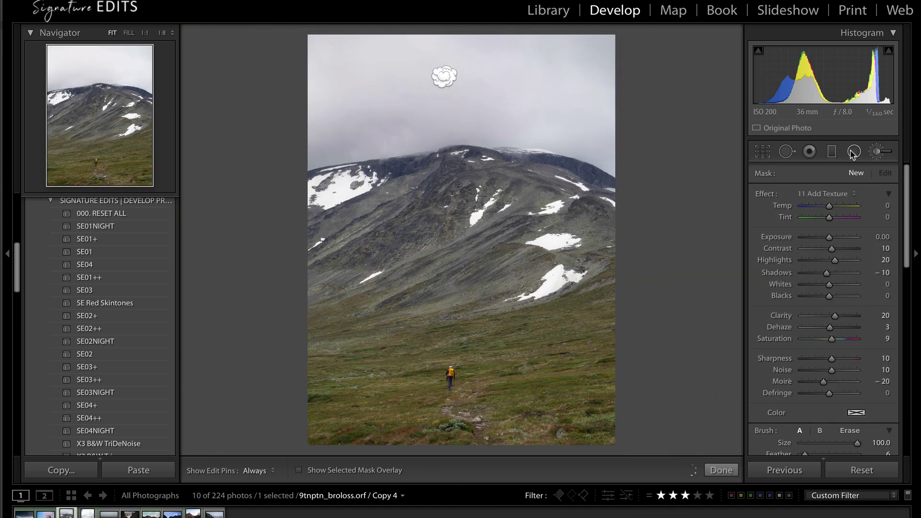
{"action": "key", "text": "ctrl+z"}
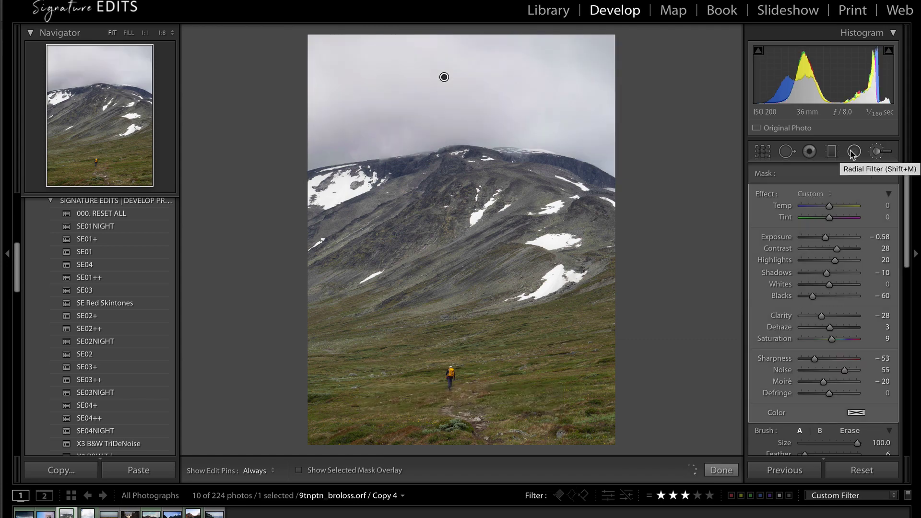
{"action": "key", "text": "Right"}
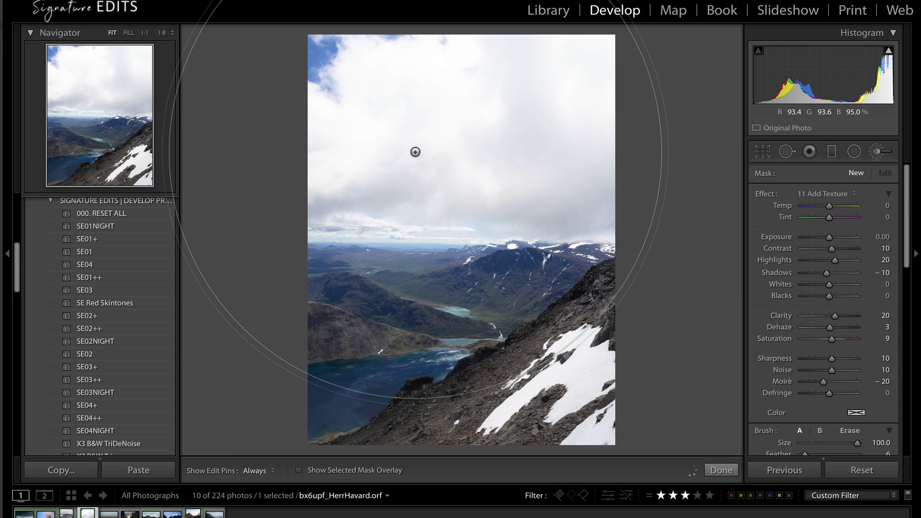
Step: Brush a mask over the lake-valley sky, check its coverage in the overlay, then hide overlay and pins
{"action": "left_click", "coordinate": [443, 99]}
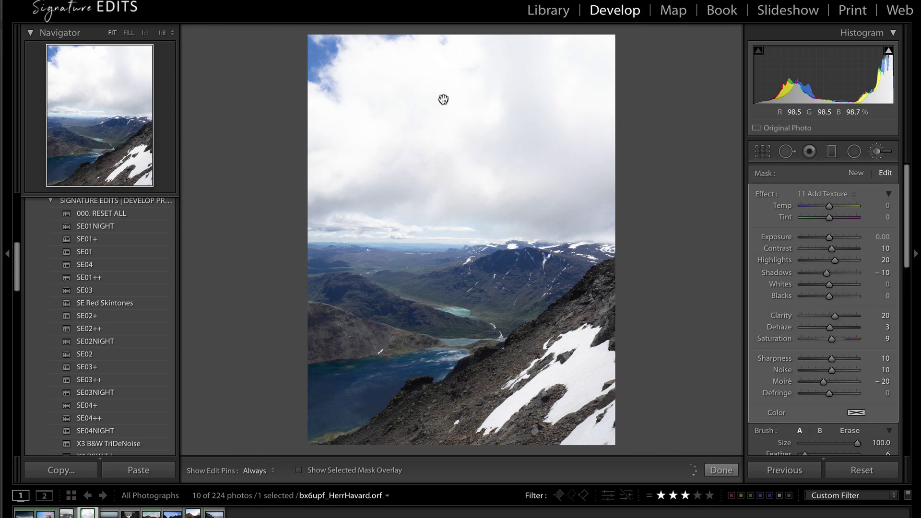
{"action": "key", "text": "o"}
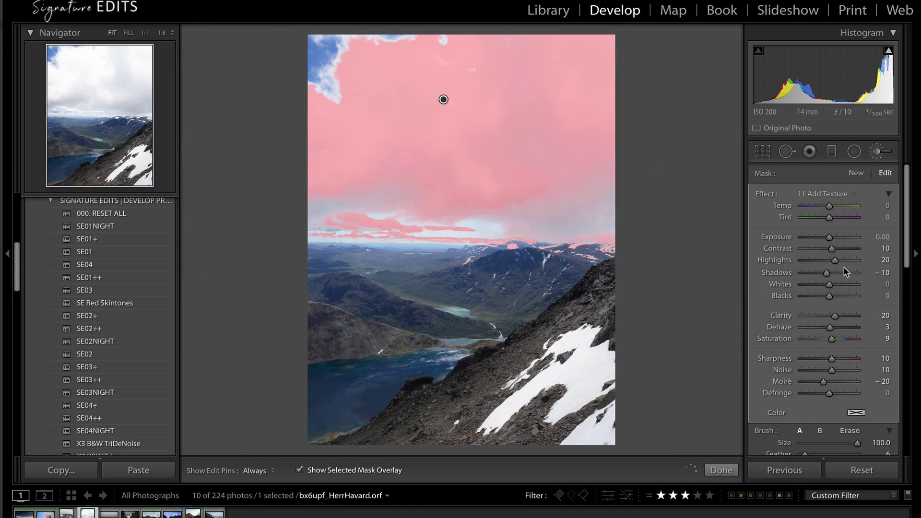
{"action": "scroll", "coordinate": [843, 306], "scroll_direction": "down", "scroll_amount": 3}
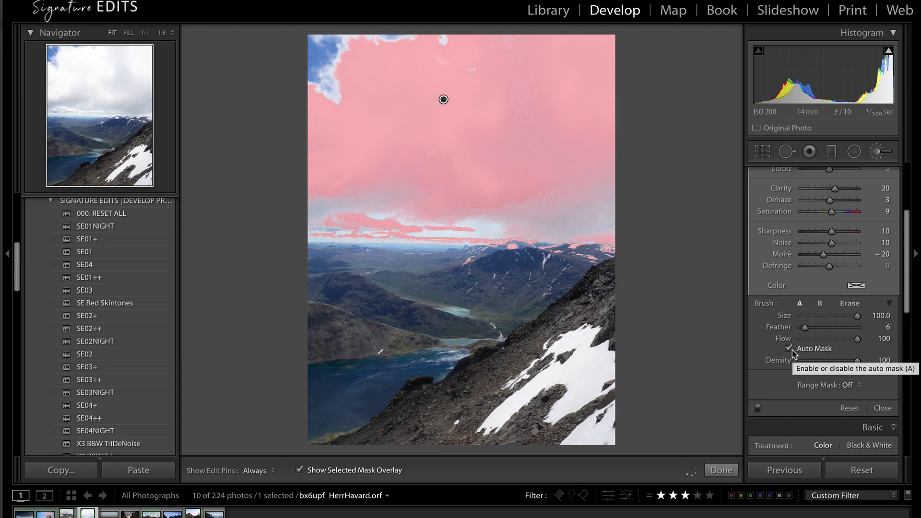
{"action": "key", "text": "Delete"}
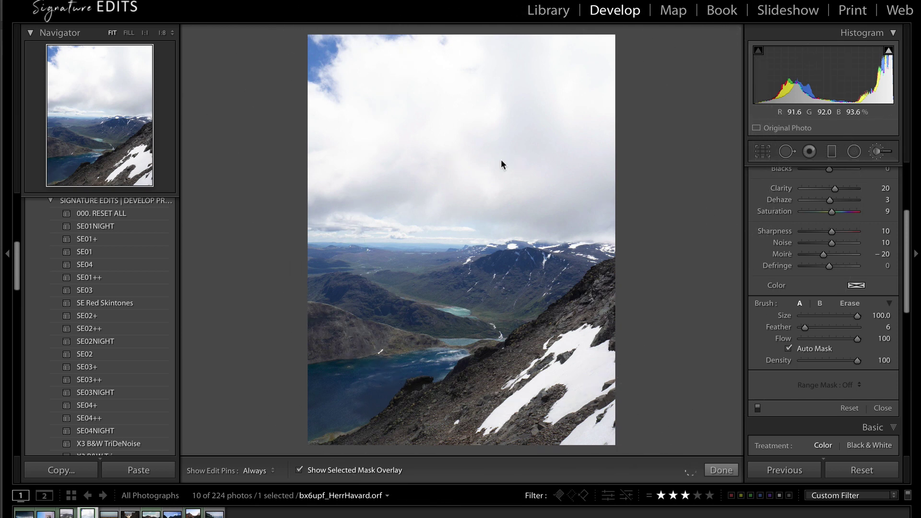
{"action": "key", "text": "h"}
{"action": "key", "text": "h"}
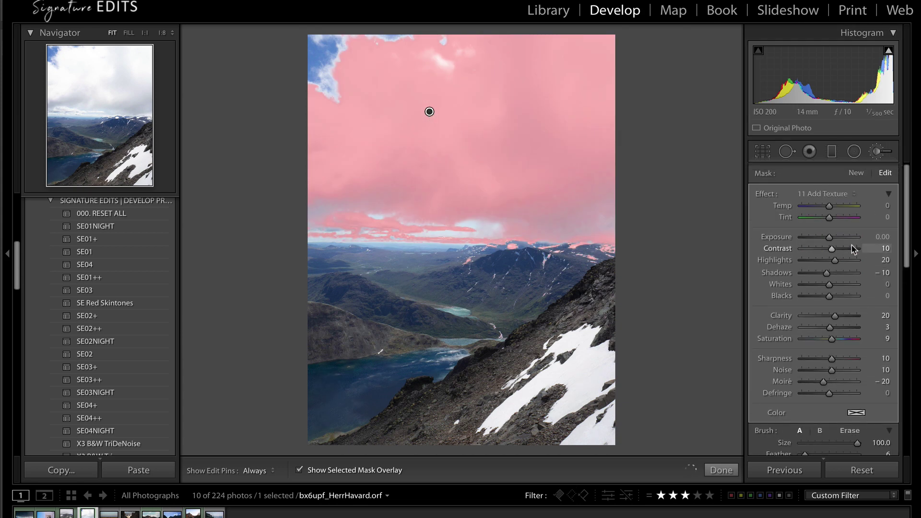
Step: Set the sky mask to Exposure -0.74, Contrast -20, Sharpness -30, Noise 56, with Clarity and Saturation 0
{"action": "key", "text": "o"}
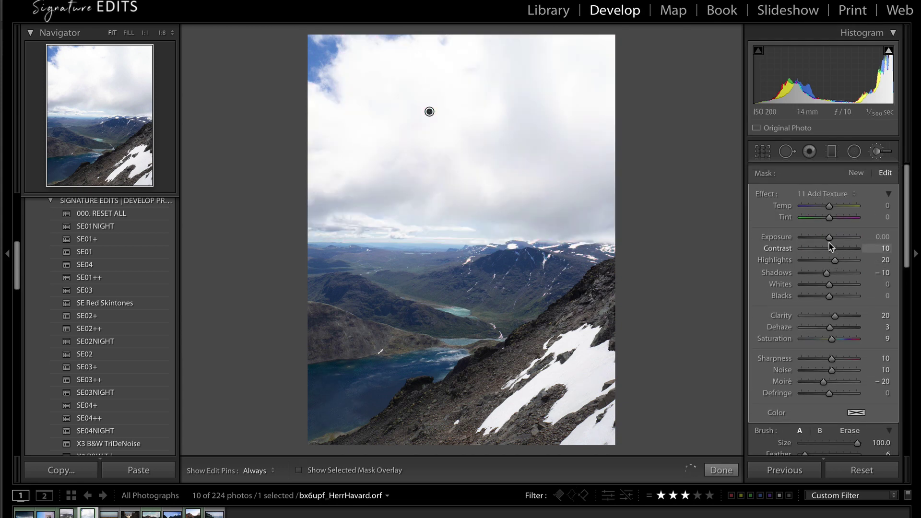
{"action": "left_click_drag", "start_coordinate": [828, 237], "coordinate": [822, 240]}
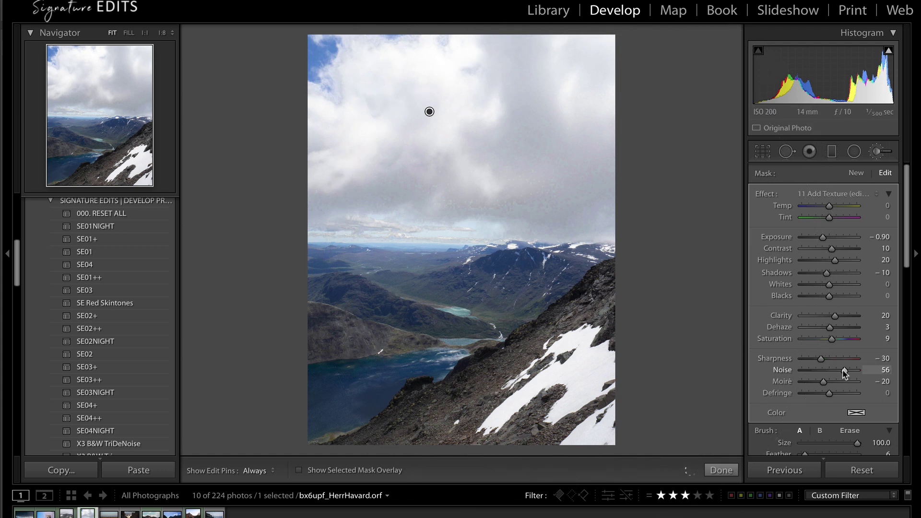
{"action": "double_click", "coordinate": [835, 317]}
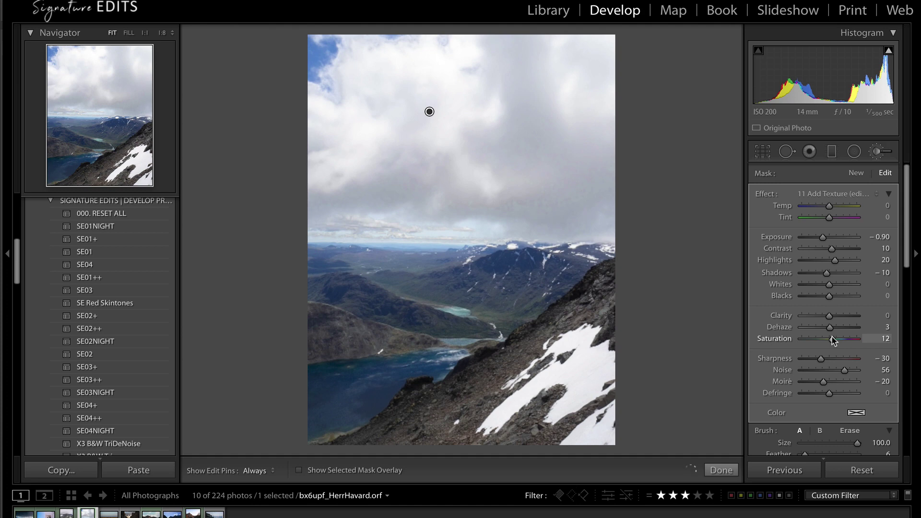
{"action": "double_click", "coordinate": [831, 339]}
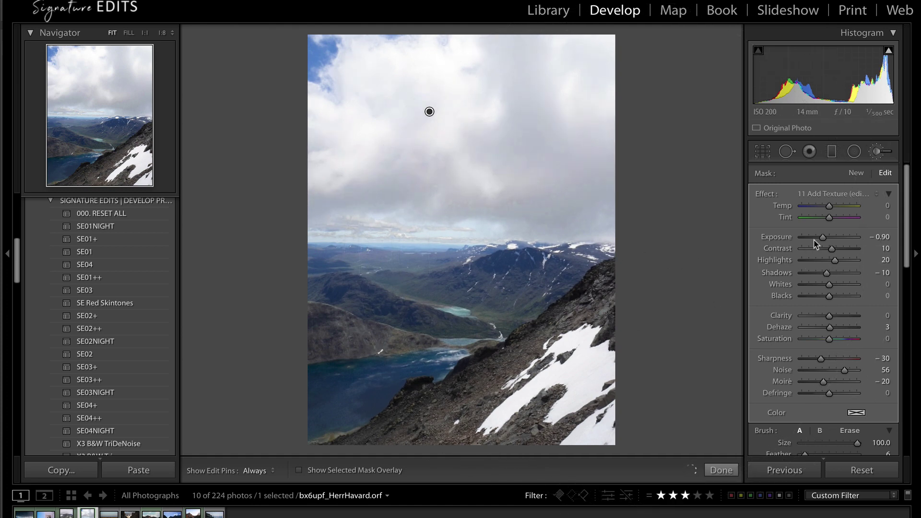
{"action": "left_click", "coordinate": [822, 248]}
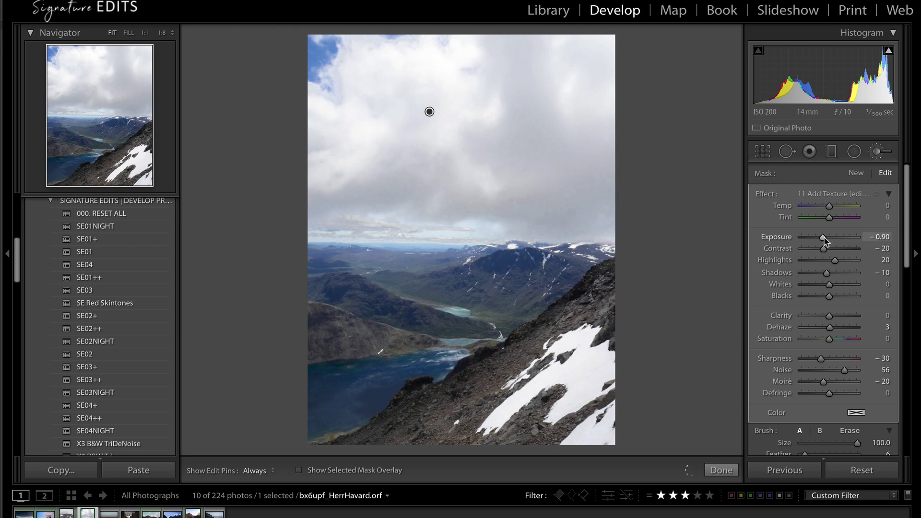
{"action": "left_click_drag", "start_coordinate": [822, 236], "coordinate": [823, 236]}
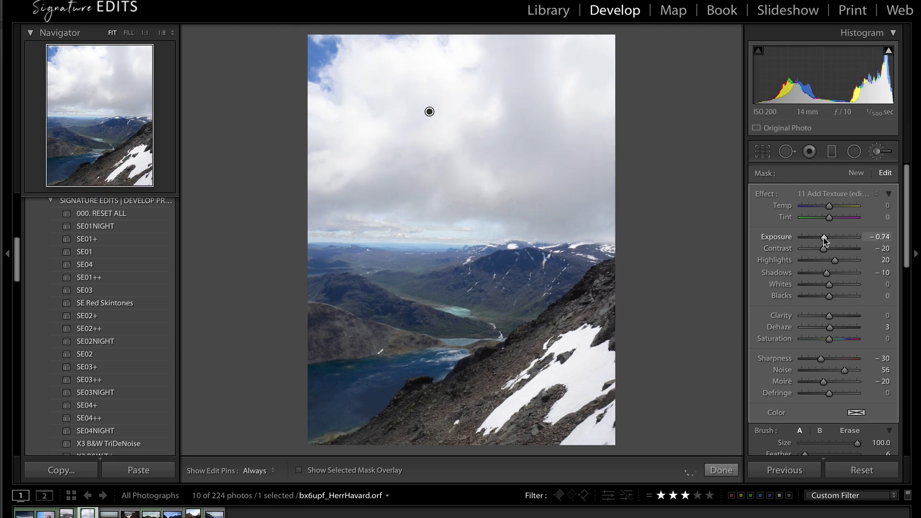
Step: Finish the lake sky brush, advance to the dusk city-street photo, and start a new brush adjustment
{"action": "key", "text": "Return"}
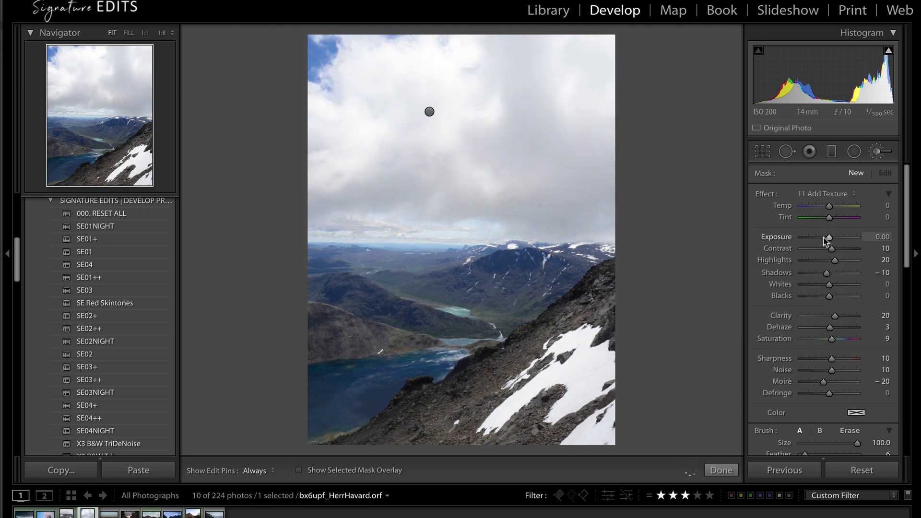
{"action": "key", "text": "k"}
{"action": "key", "text": "Right"}
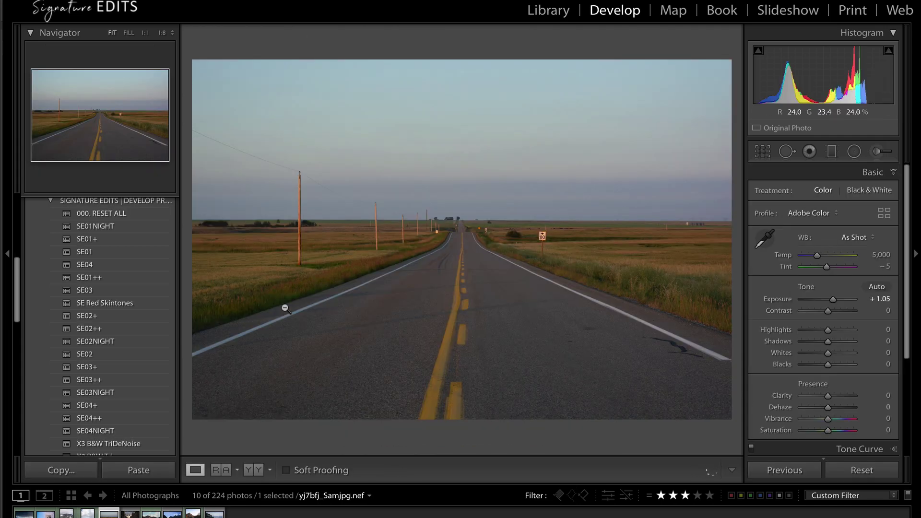
{"action": "key", "text": "Right"}
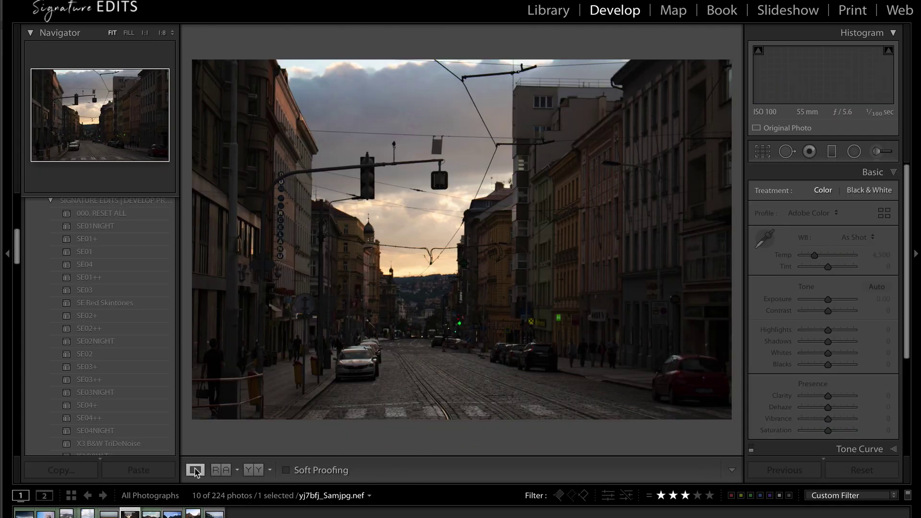
{"action": "mouse_move", "coordinate": [820, 301]}
{"action": "left_mouse_down"}
{"action": "mouse_move", "coordinate": [808, 301]}
{"action": "mouse_move", "coordinate": [829, 300]}
{"action": "left_mouse_up"}
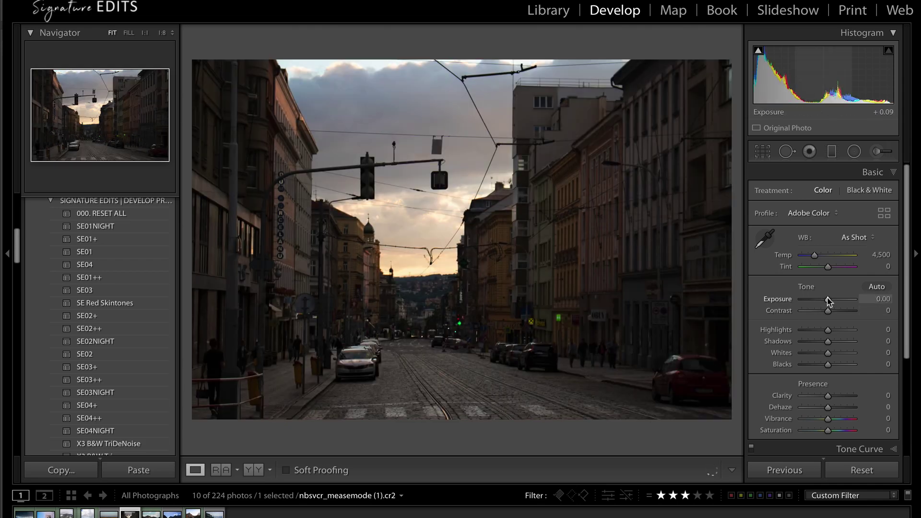
{"action": "left_click", "coordinate": [876, 152]}
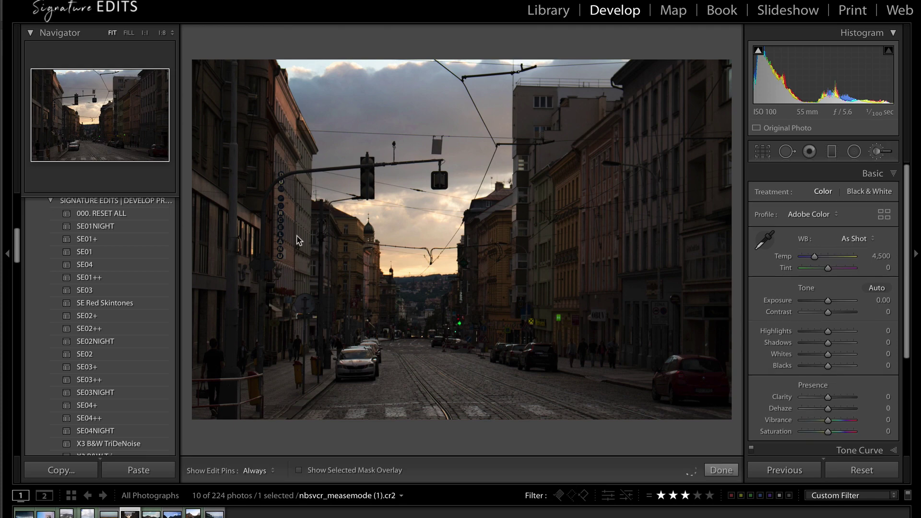
Step: At 1:8 Navigator zoom, dab the street photo's sky once and preview the mask spread in red
{"action": "left_click", "coordinate": [145, 32]}
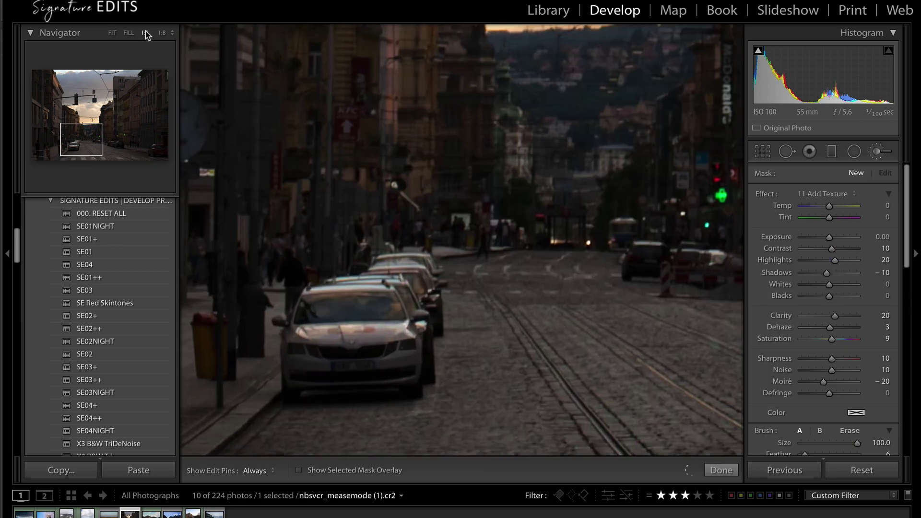
{"action": "left_click", "coordinate": [112, 33]}
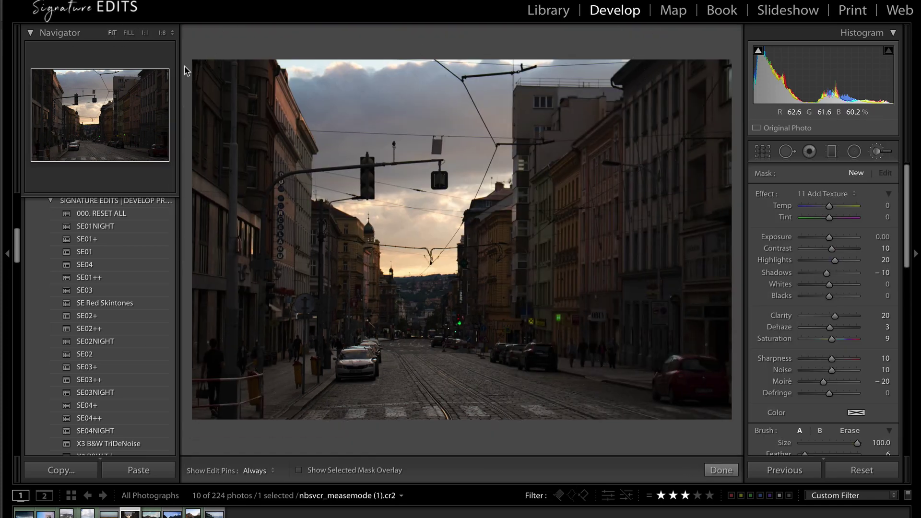
{"action": "left_click", "coordinate": [161, 33]}
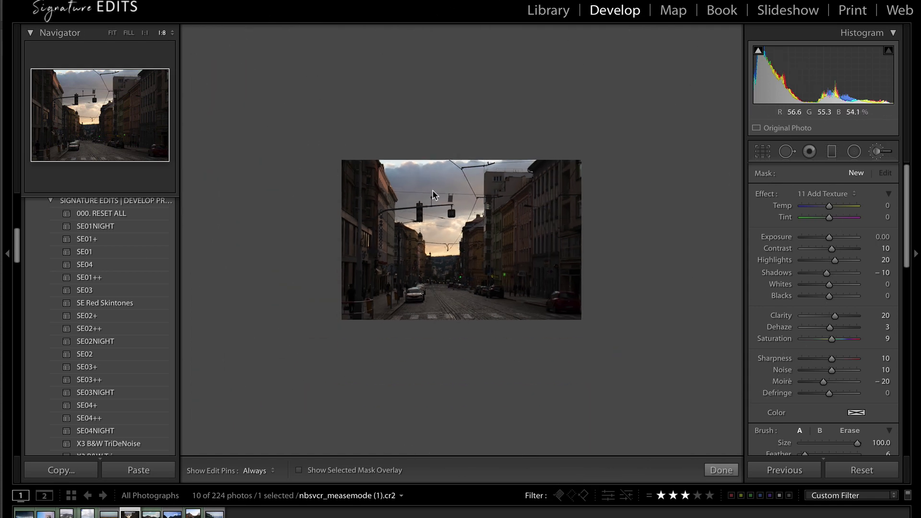
{"action": "left_click", "coordinate": [436, 183]}
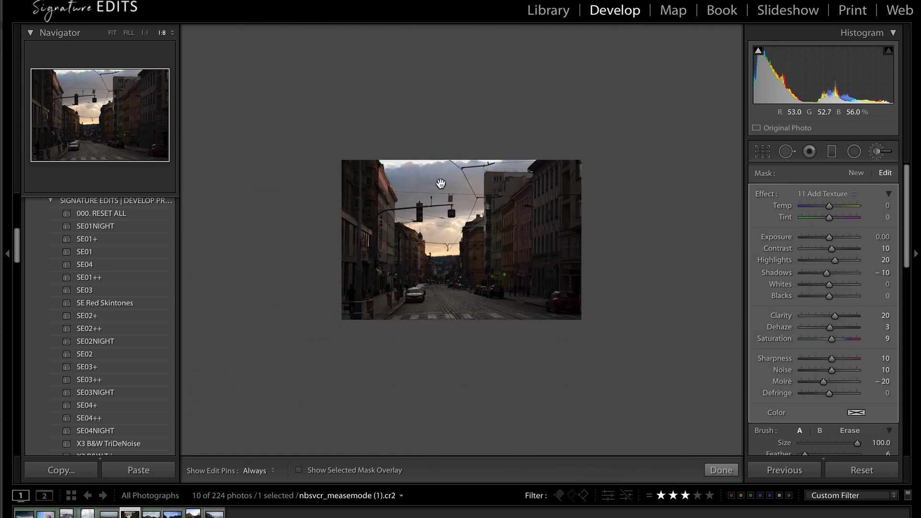
{"action": "key", "text": "o"}
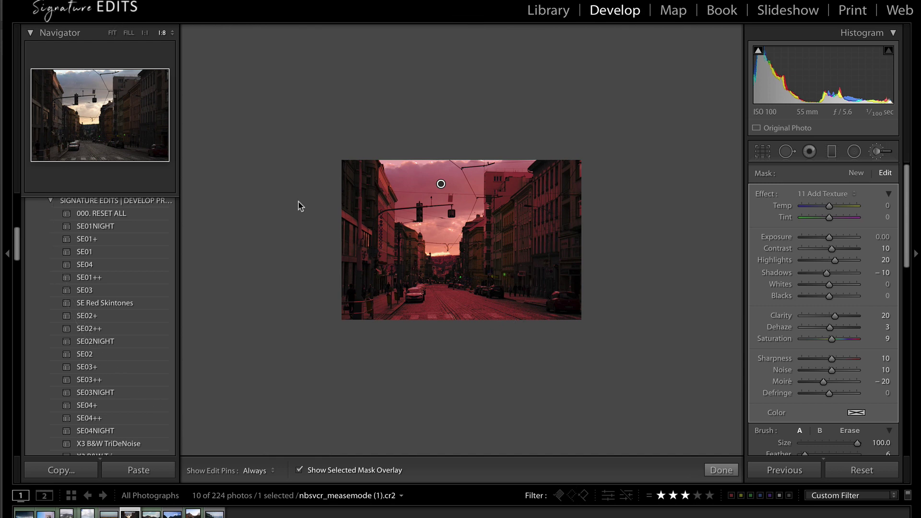
{"action": "key", "text": "Escape"}
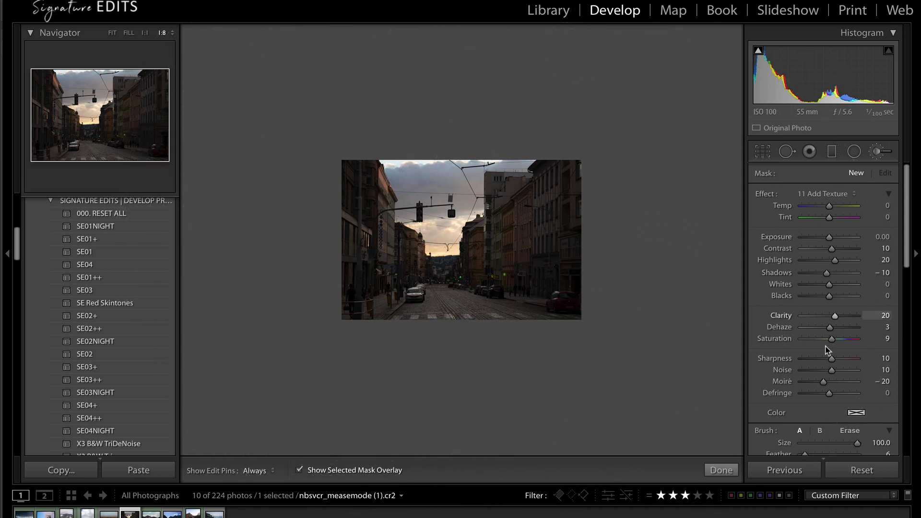
{"action": "scroll", "coordinate": [825, 349], "scroll_direction": "down", "scroll_amount": 3}
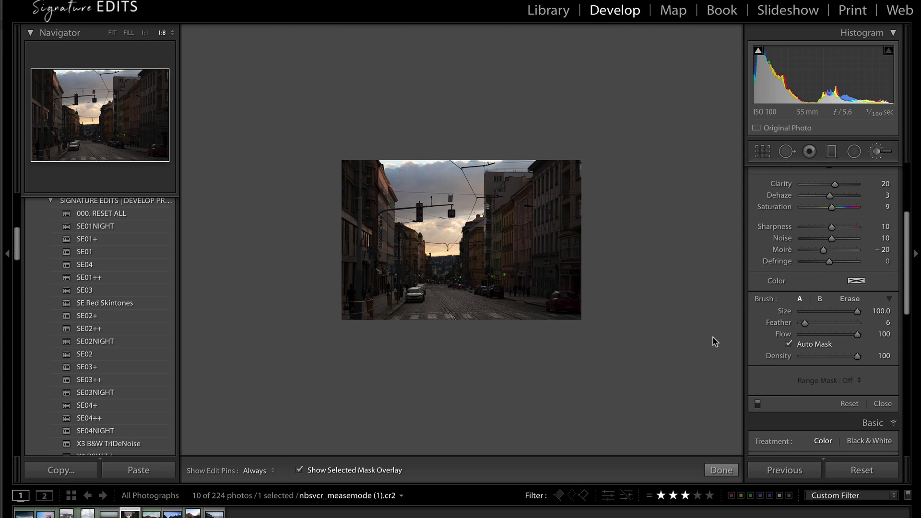
Step: Paint the street photo's sky and restrict the mask with a Luminance range of 95/100
{"action": "left_click", "coordinate": [438, 178]}
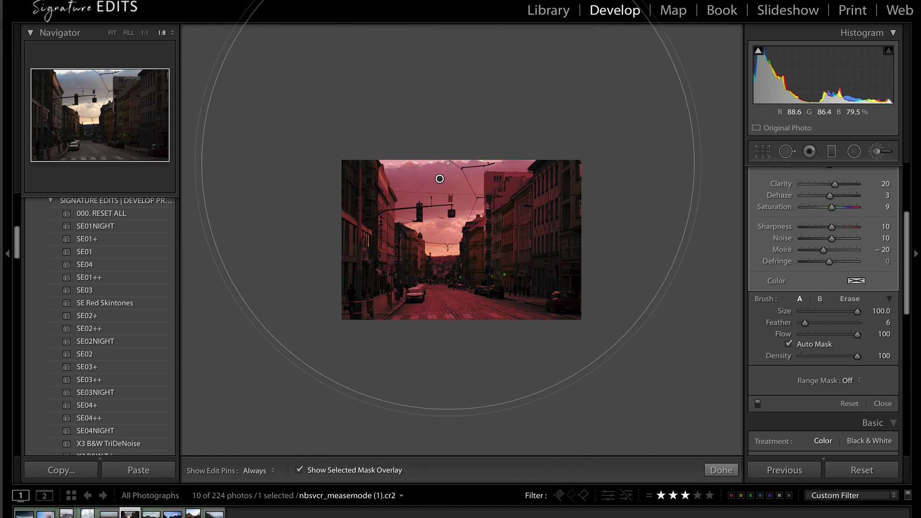
{"action": "left_click", "coordinate": [849, 383]}
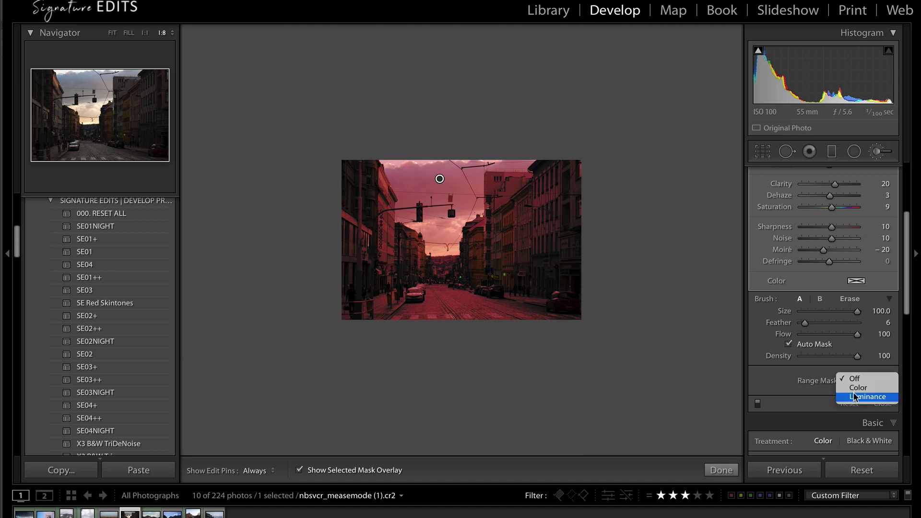
{"action": "left_click", "coordinate": [854, 396]}
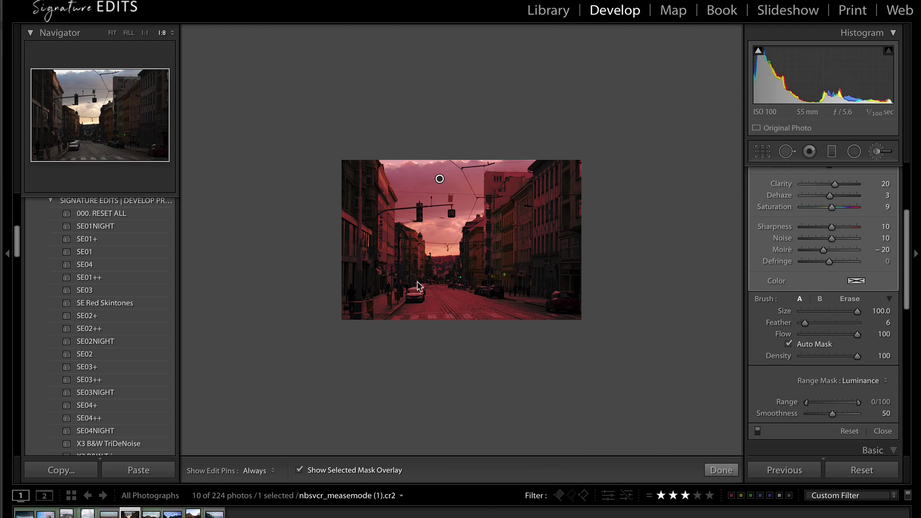
{"action": "left_click_drag", "start_coordinate": [807, 405], "coordinate": [834, 406]}
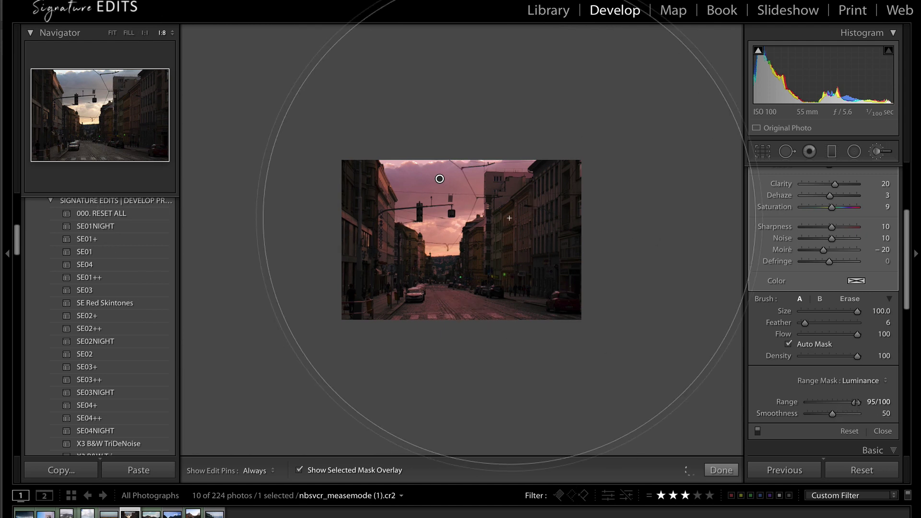
Step: Turn the range mask off to compare, then reapply the Luminance range mask
{"action": "left_click", "coordinate": [861, 380]}
{"action": "left_click", "coordinate": [866, 361]}
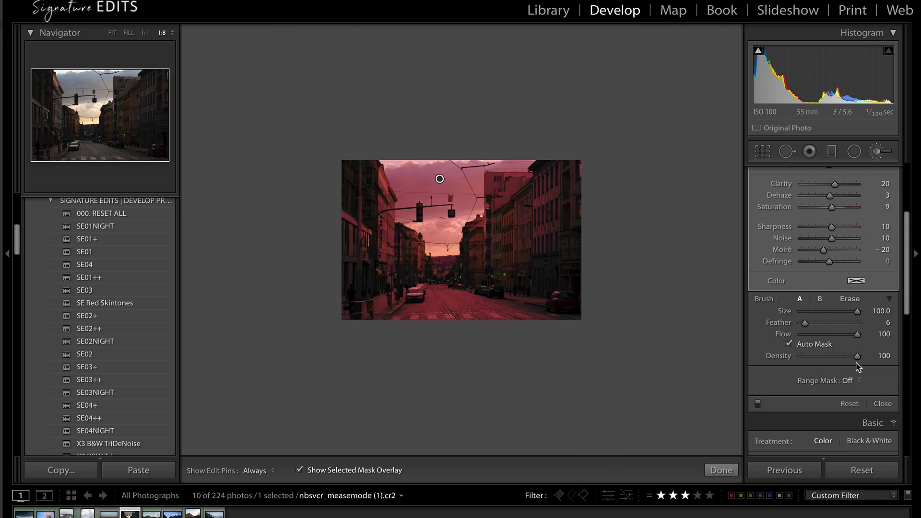
{"action": "left_click", "coordinate": [854, 382]}
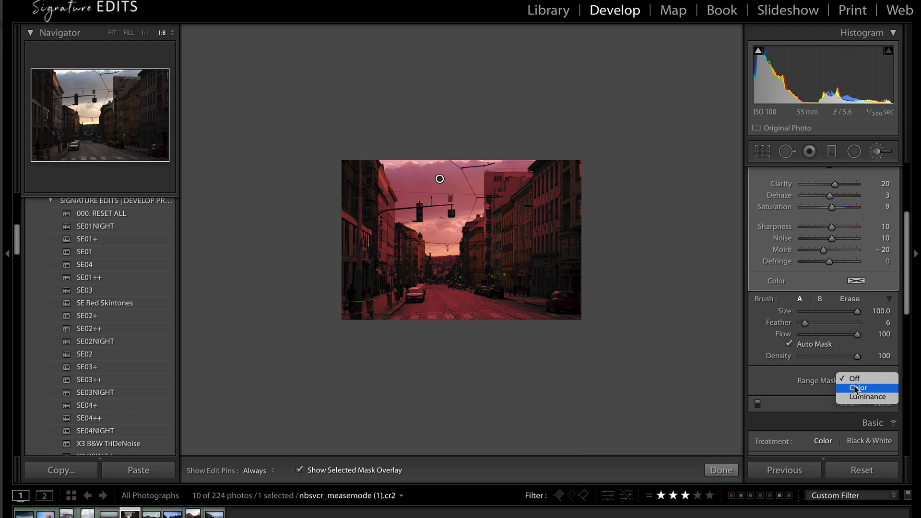
{"action": "left_click", "coordinate": [858, 395]}
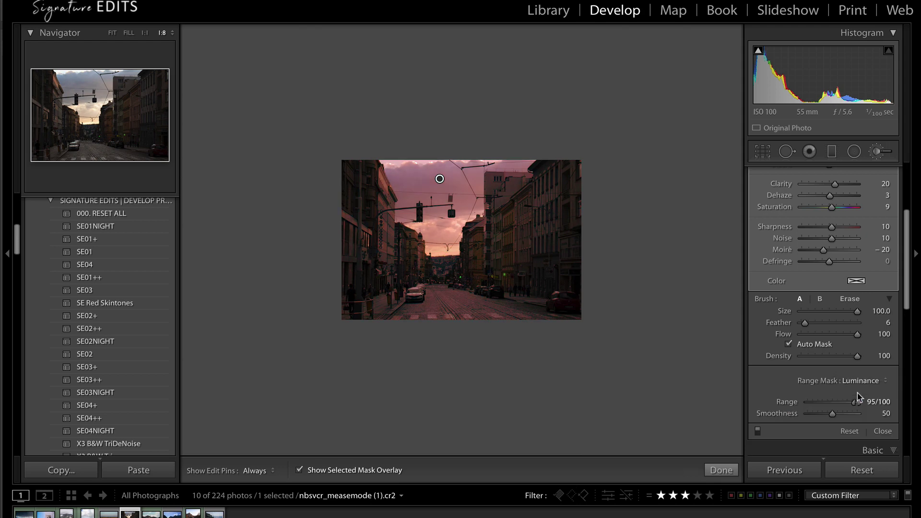
{"action": "scroll", "coordinate": [859, 252], "scroll_direction": "up", "scroll_amount": 5}
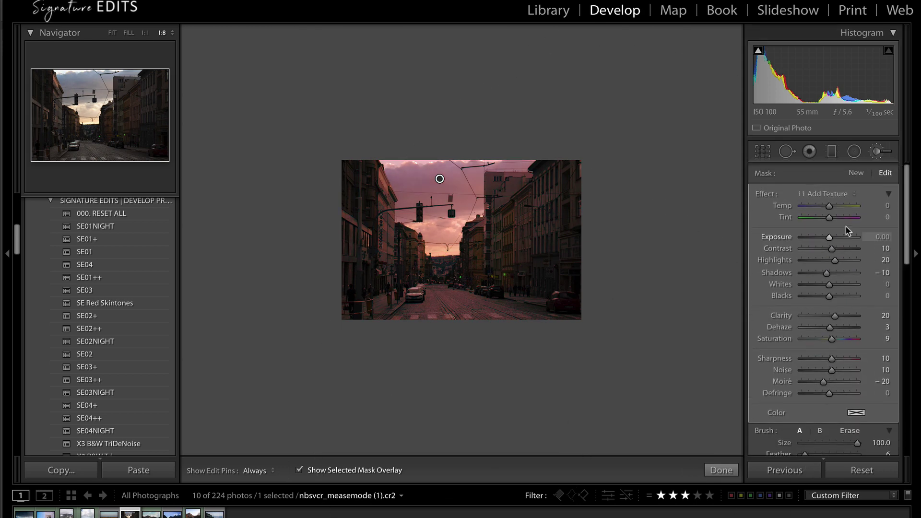
Step: Set the street sky mask to Exposure -1.29, Contrast 18, Clarity 26, Saturation 16, then go to the next photo
{"action": "key", "text": "o"}
{"action": "left_click", "coordinate": [825, 238]}
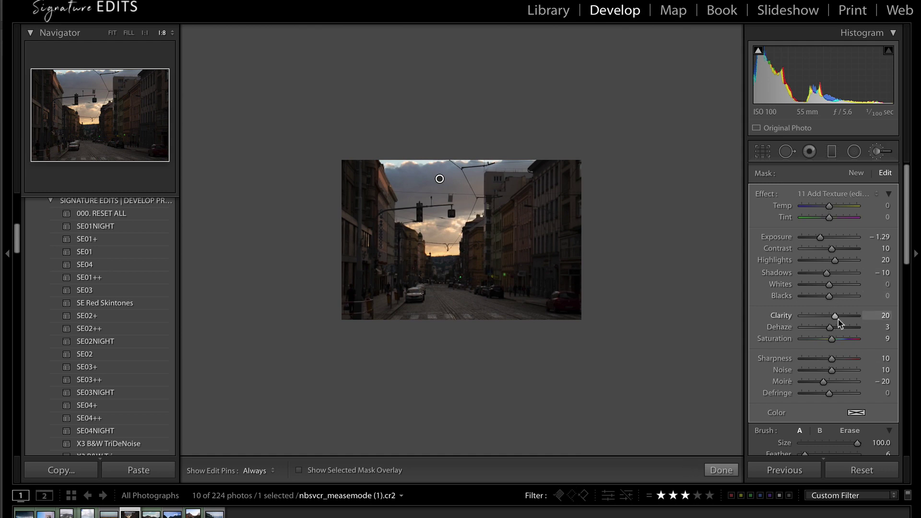
{"action": "left_click_drag", "start_coordinate": [831, 248], "coordinate": [834, 248]}
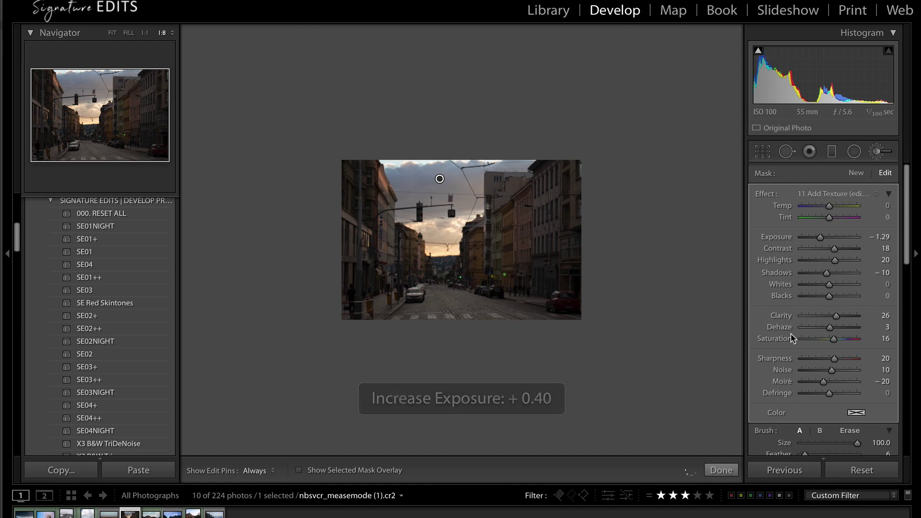
{"action": "key", "text": "minus"}
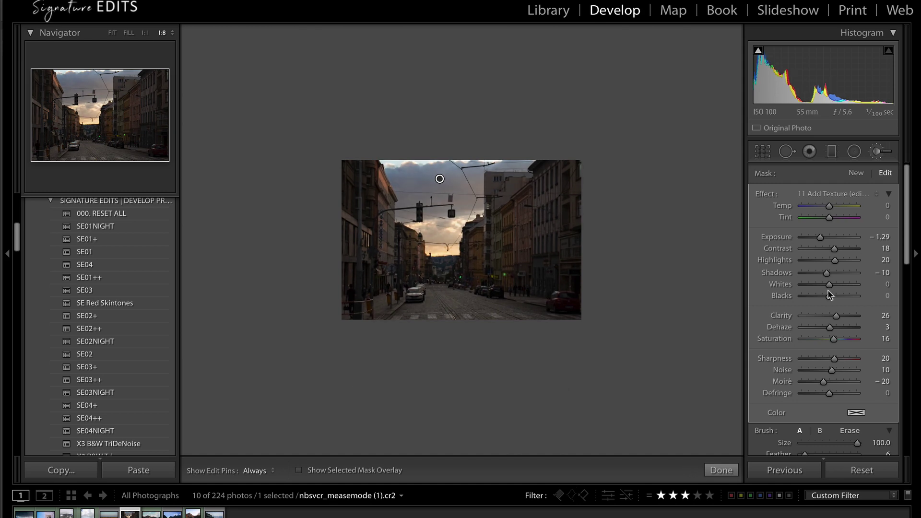
{"action": "key", "text": "k"}
{"action": "key", "text": "Right"}
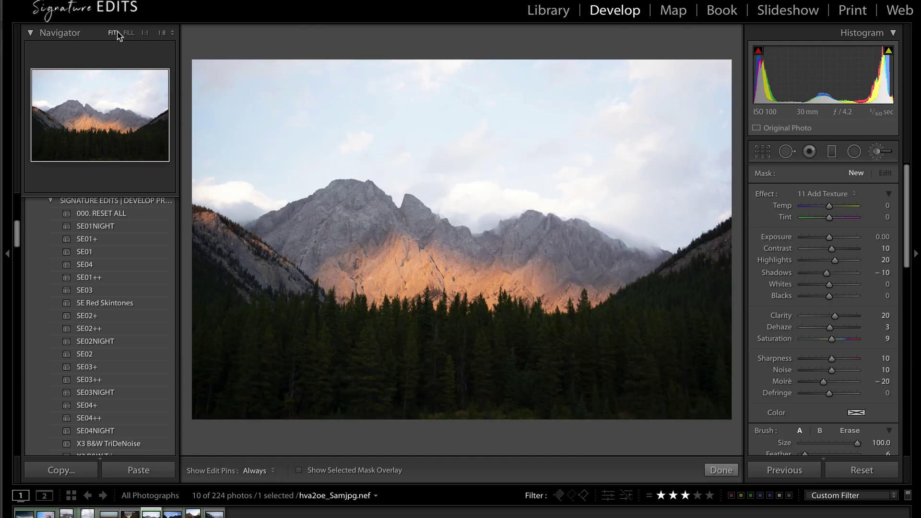
Step: Inspect the trial dab on the mountain photo's sky with the overlay, then discard it
{"action": "left_click", "coordinate": [161, 34]}
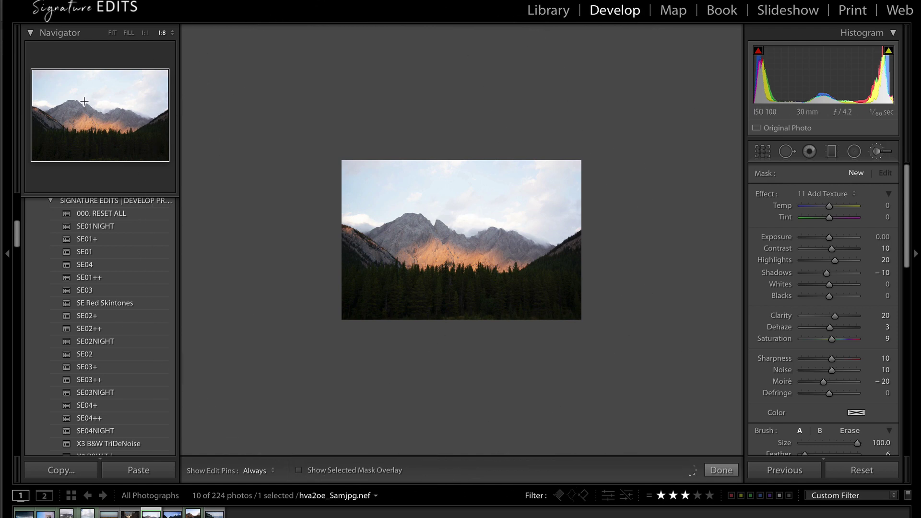
{"action": "left_click", "coordinate": [112, 33]}
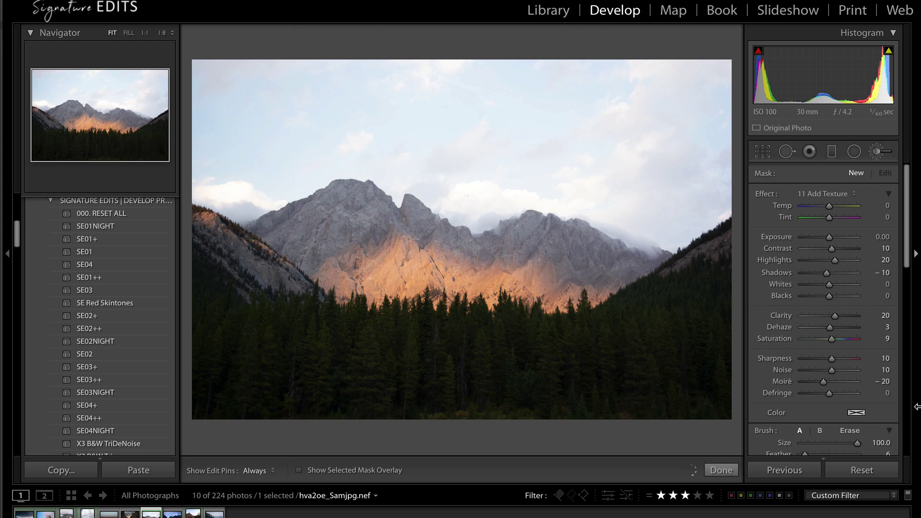
{"action": "key", "text": "h"}
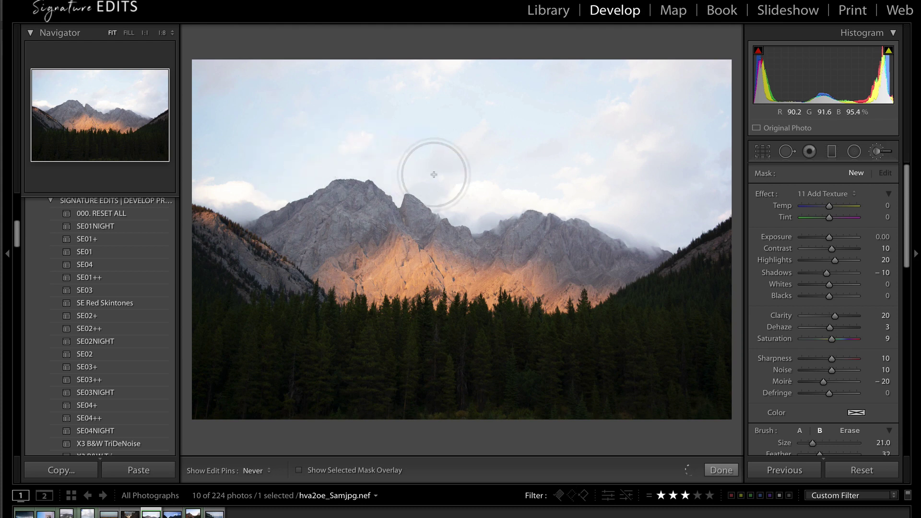
{"action": "key", "text": "h"}
{"action": "key", "text": "o"}
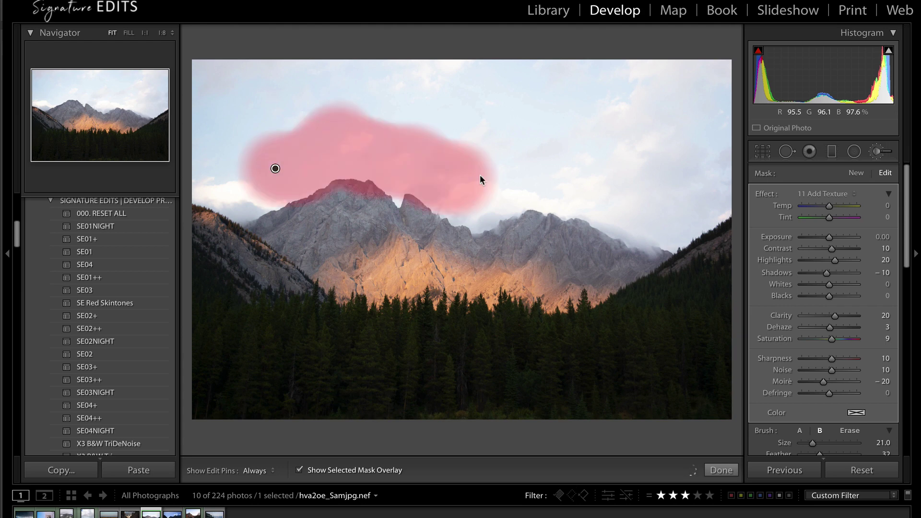
{"action": "key", "text": "Return"}
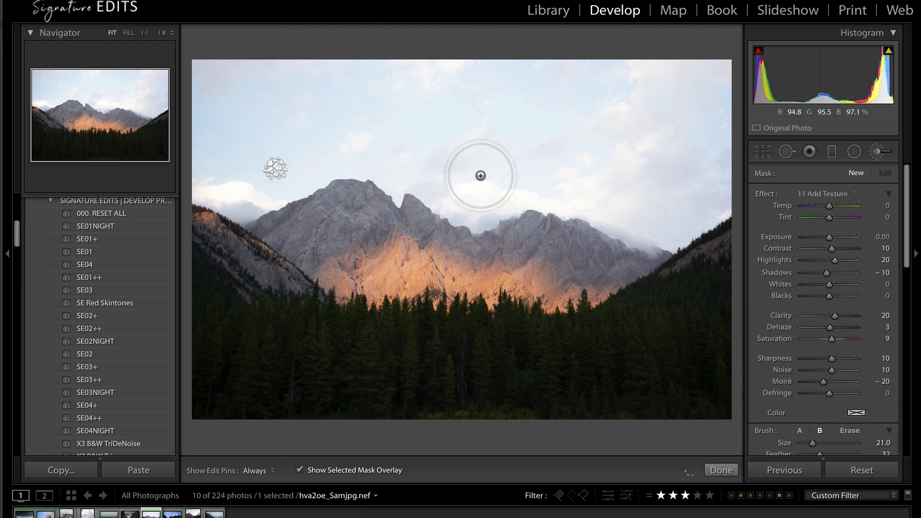
Step: Select the large, hard-edged brush: Size 100, Feather 6, Flow 100, Auto Mask on
{"action": "left_click", "coordinate": [162, 33]}
{"action": "left_click", "coordinate": [877, 152]}
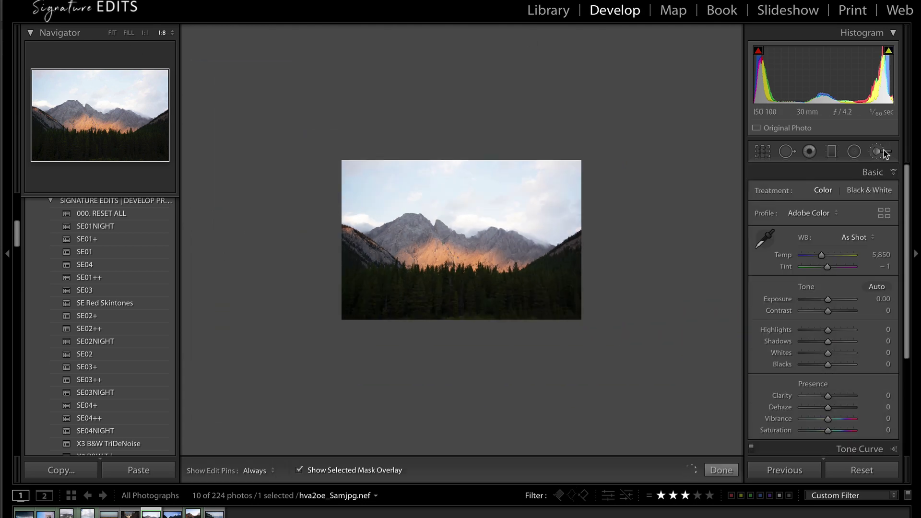
{"action": "left_click", "coordinate": [877, 151]}
{"action": "left_click", "coordinate": [798, 431]}
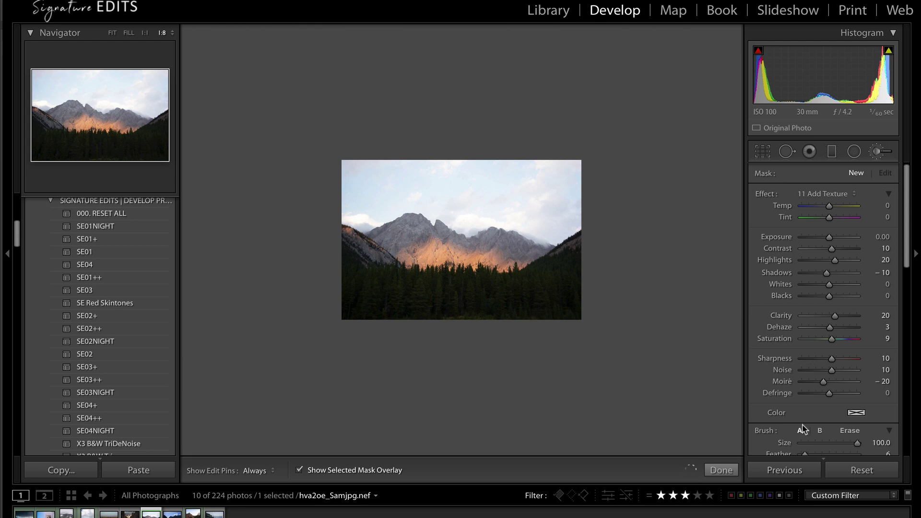
{"action": "scroll", "coordinate": [803, 428], "scroll_direction": "down", "scroll_amount": 5}
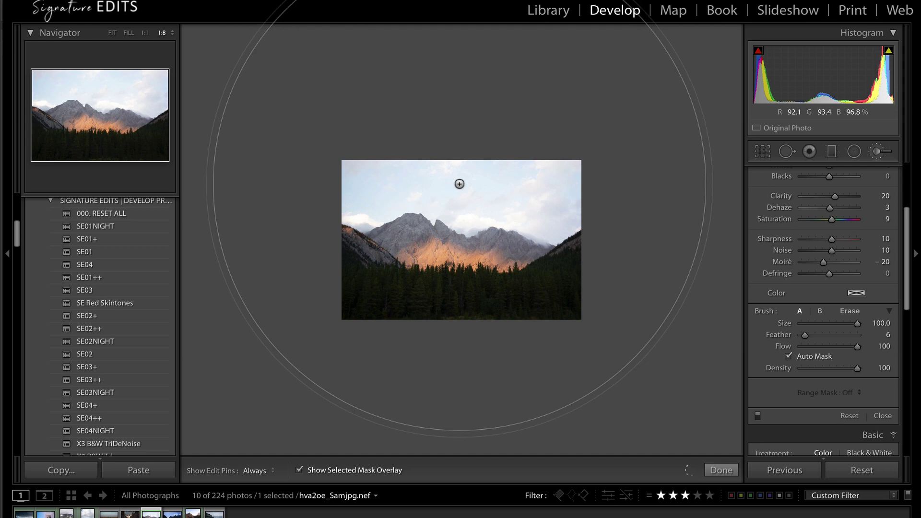
Step: Brush over the mountain photo's whole sky and peaks, filling in the gaps over the white clouds
{"action": "left_click", "coordinate": [476, 178]}
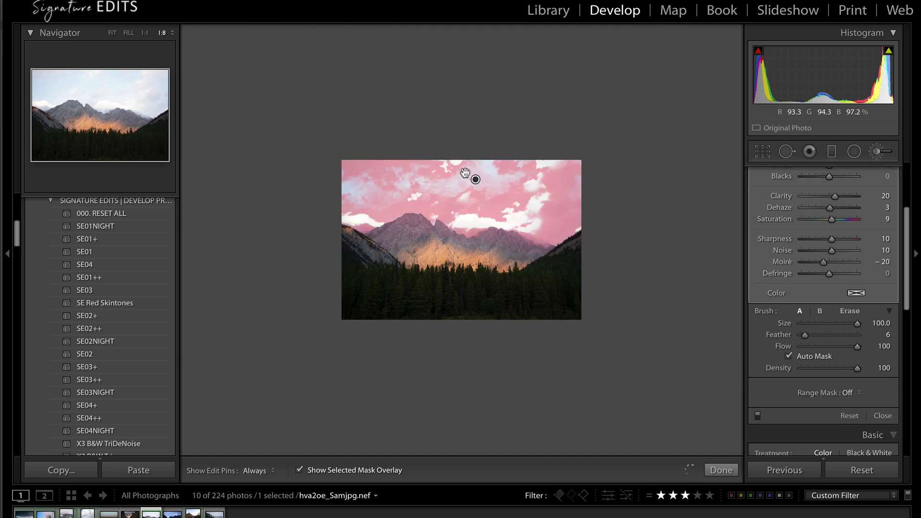
{"action": "left_click", "coordinate": [462, 200]}
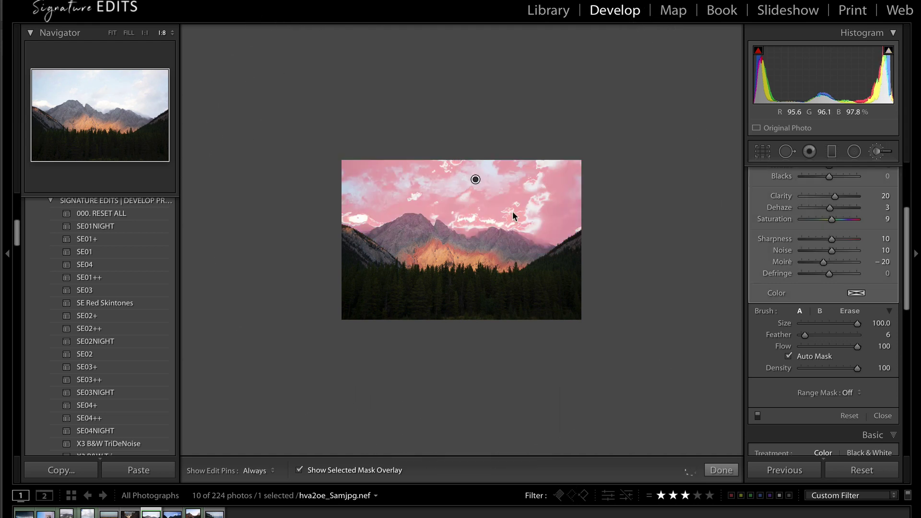
{"action": "key", "text": "h"}
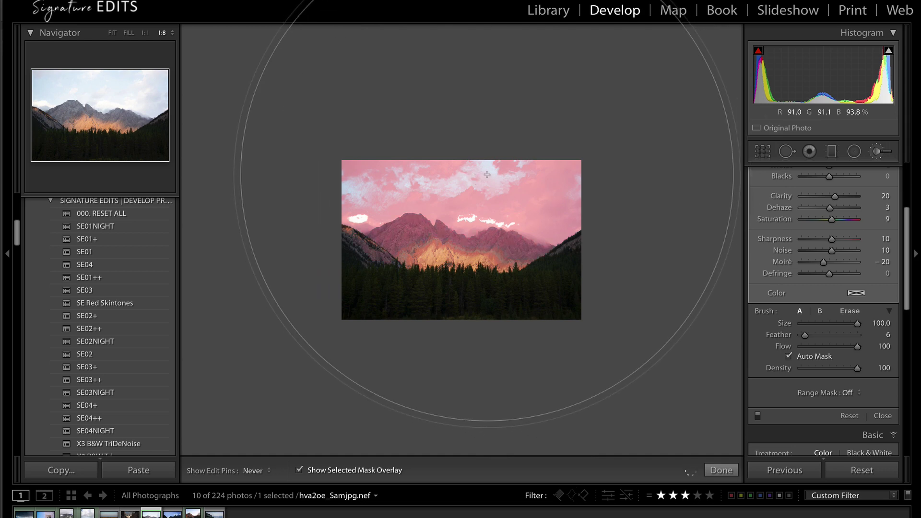
{"action": "key", "text": "h"}
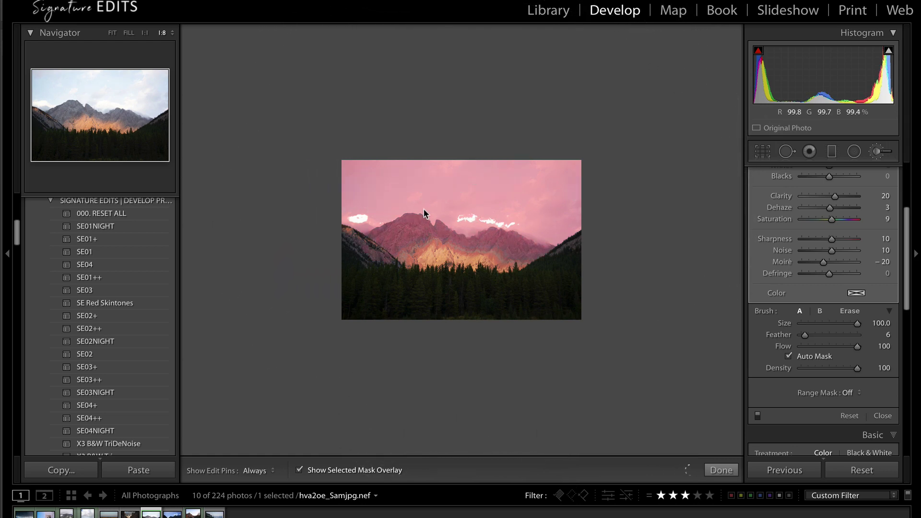
{"action": "left_click", "coordinate": [359, 216]}
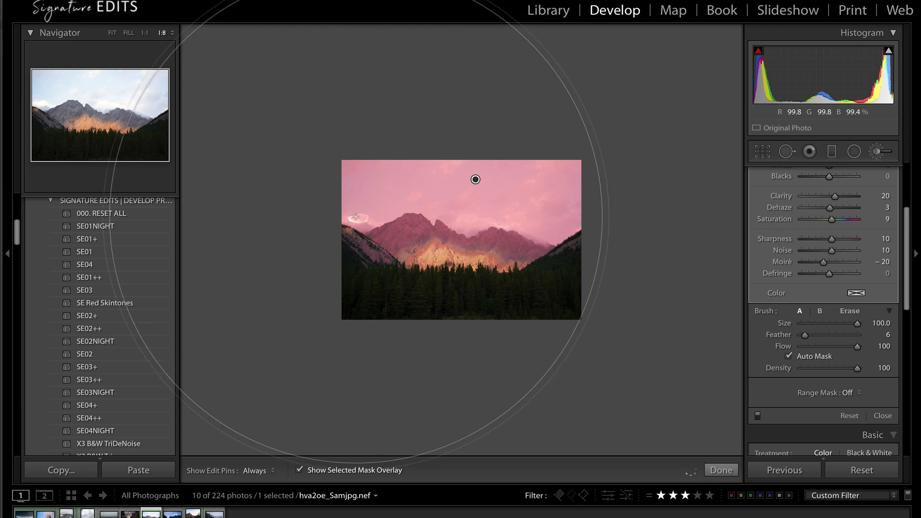
{"action": "key", "text": "h"}
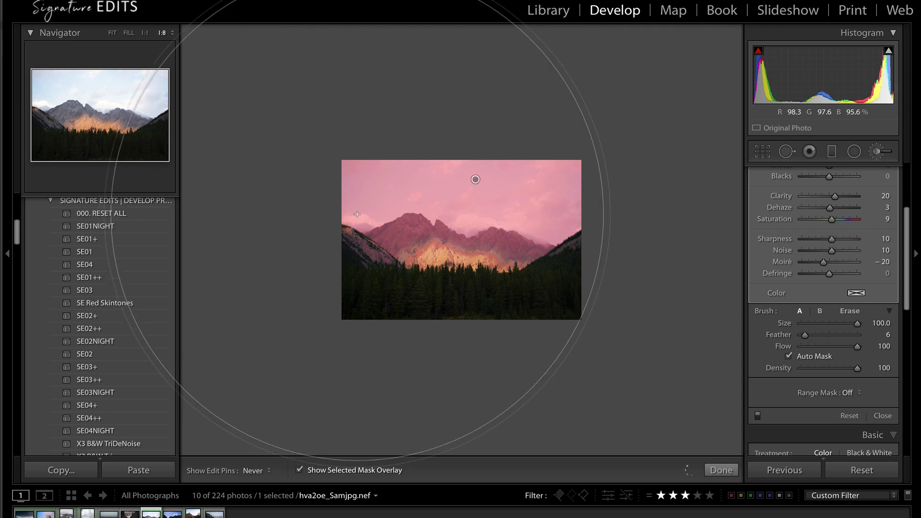
{"action": "key", "text": "h"}
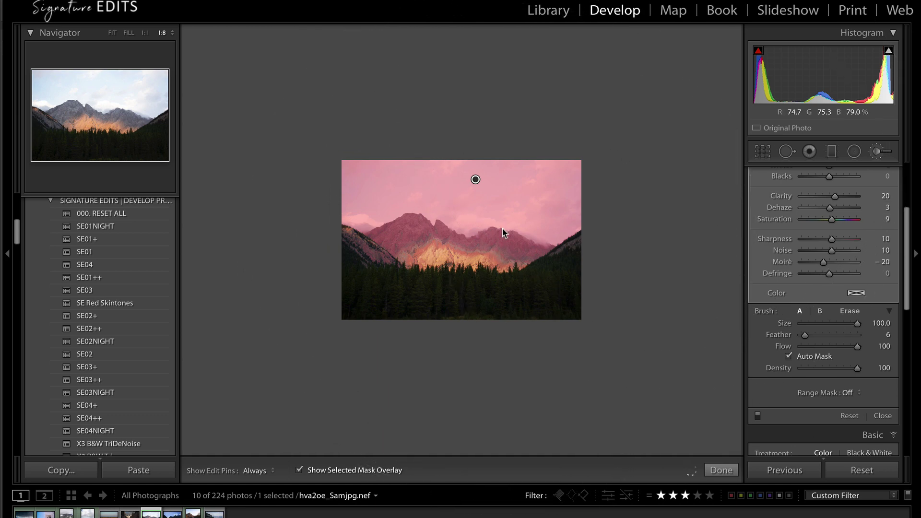
{"action": "left_click", "coordinate": [852, 399]}
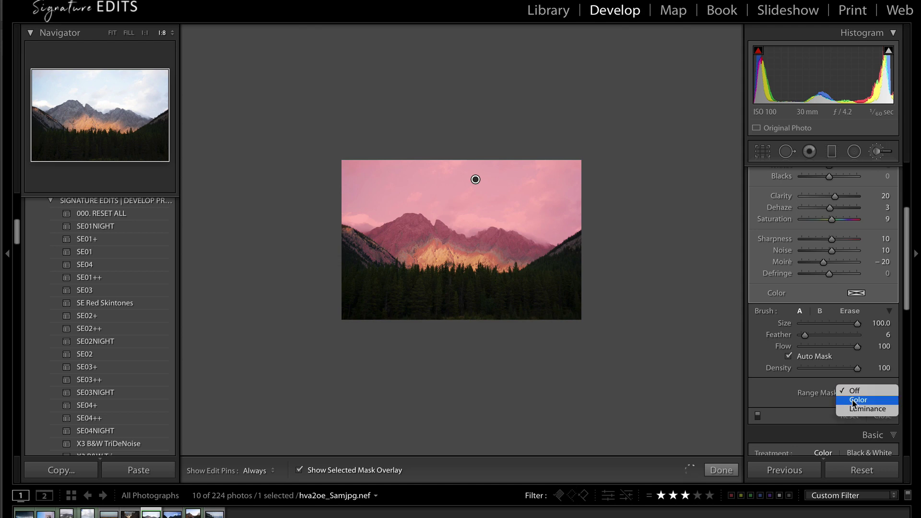
Step: Limit the mountain sky mask to bright tones with a Luminance range of 81/100, then hide the overlay
{"action": "left_click", "coordinate": [850, 407]}
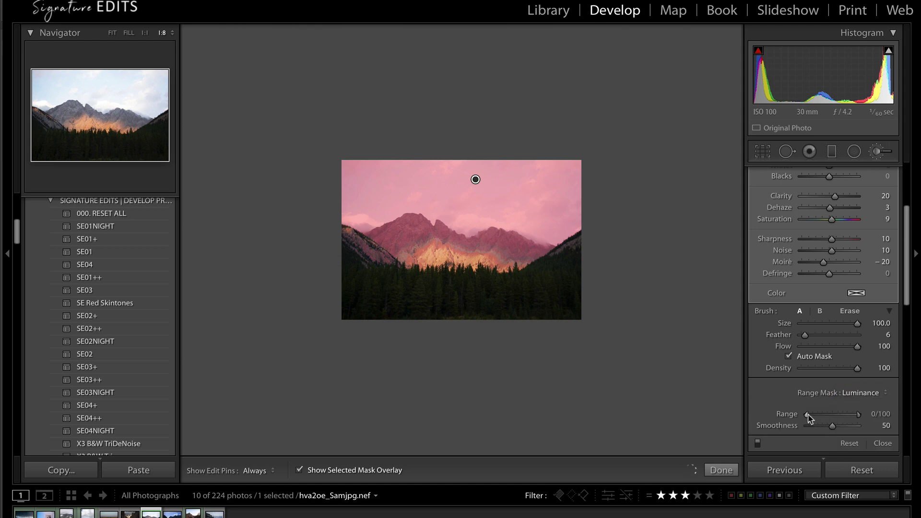
{"action": "left_click_drag", "start_coordinate": [808, 415], "coordinate": [851, 419]}
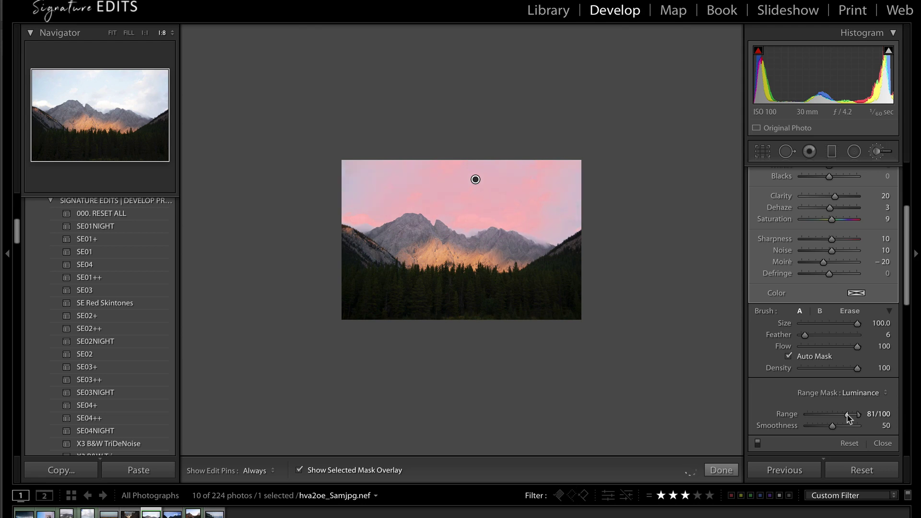
{"action": "key", "text": "o"}
{"action": "key", "text": "o"}
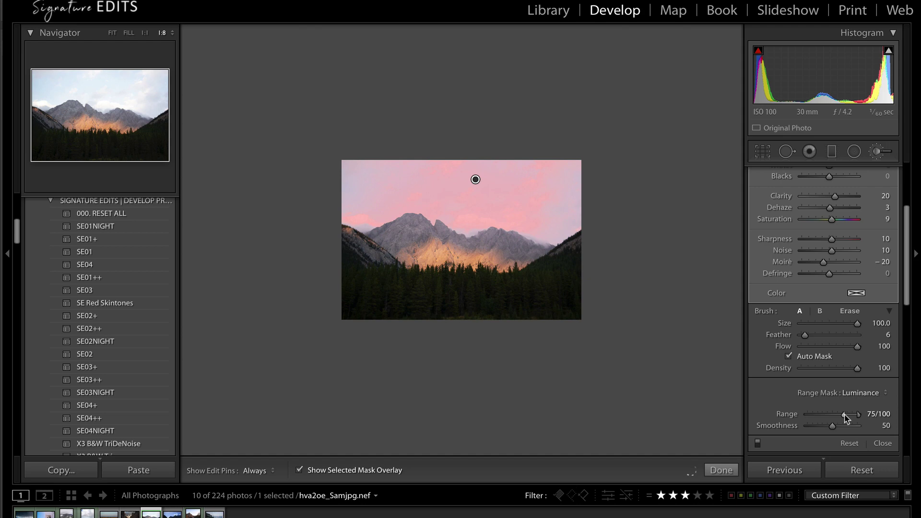
Step: Set the peak sky mask to Temp -23, Exposure -1.47, Contrast 55, Dehaze 12, Saturation 40, then advance to the next photo
{"action": "scroll", "coordinate": [834, 297], "scroll_direction": "up", "scroll_amount": 5}
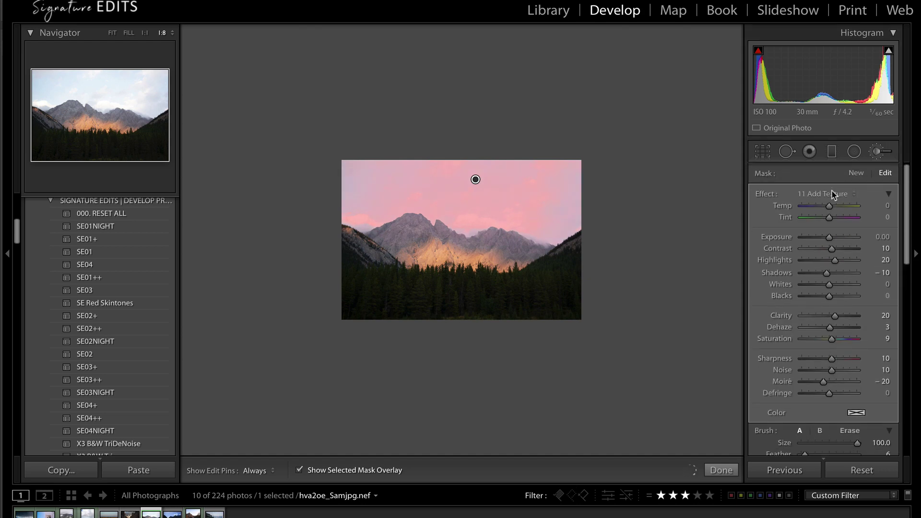
{"action": "key", "text": "o"}
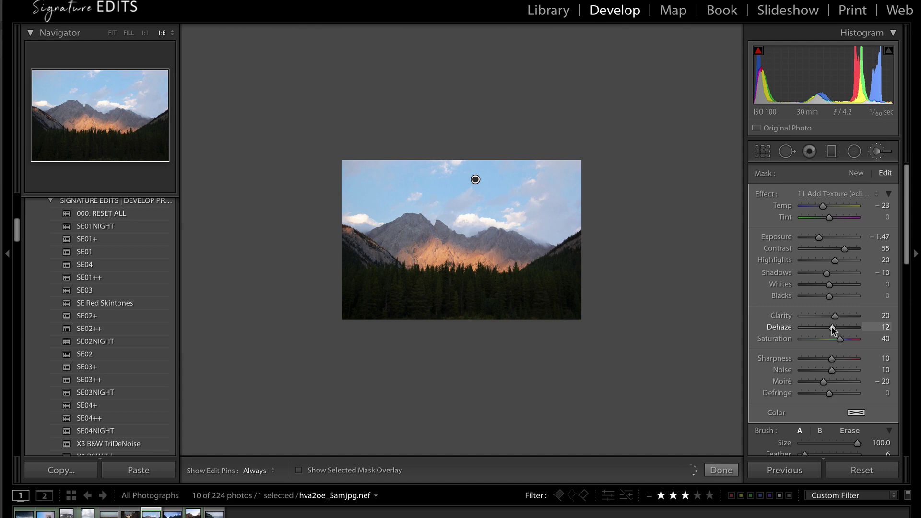
{"action": "key", "text": "Delete"}
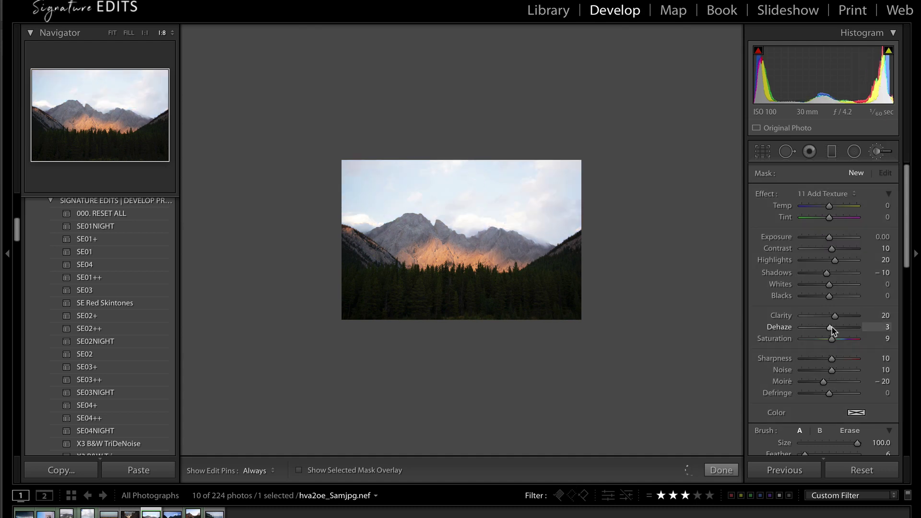
{"action": "key", "text": "ctrl+z"}
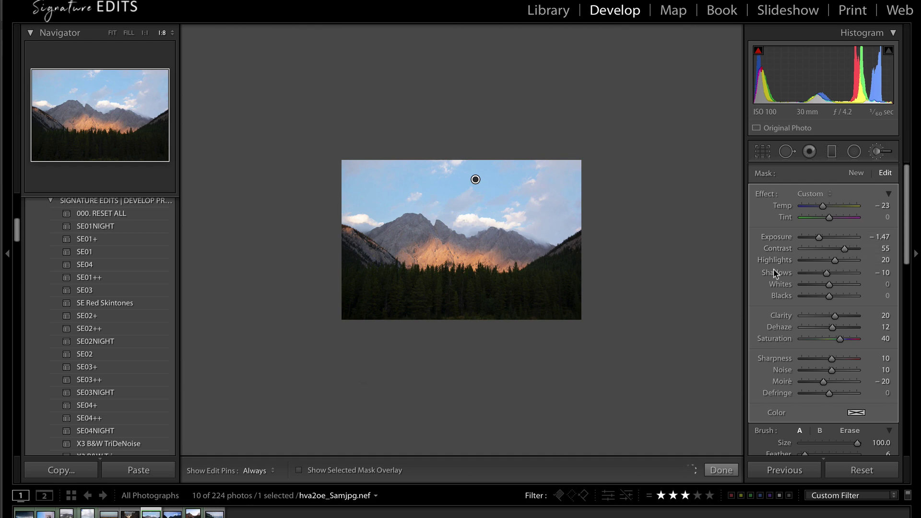
{"action": "key", "text": "k"}
{"action": "key", "text": "Right"}
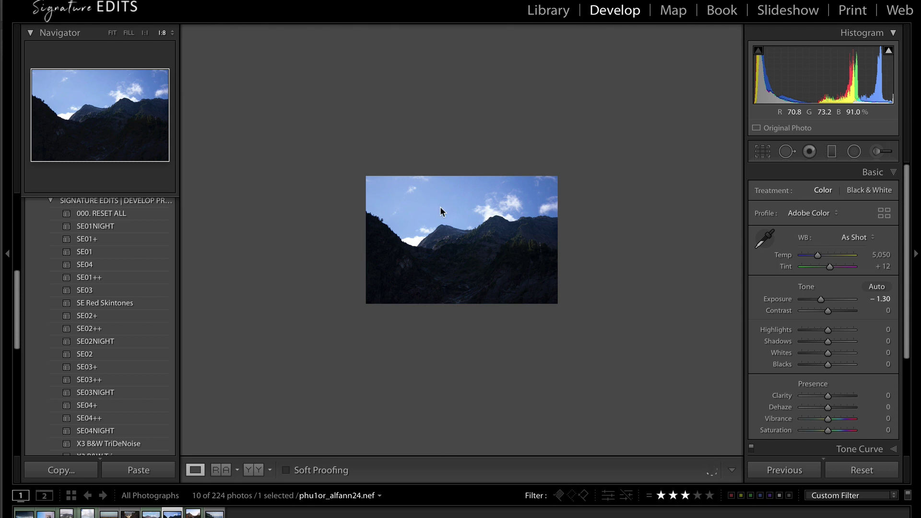
Step: Try a darker overall Exposure on the mountain photo, then reset Exposure to 0.00
{"action": "left_click", "coordinate": [849, 471]}
{"action": "mouse_move", "coordinate": [827, 299]}
{"action": "left_mouse_down"}
{"action": "mouse_move", "coordinate": [805, 302]}
{"action": "mouse_move", "coordinate": [819, 303]}
{"action": "left_mouse_up"}
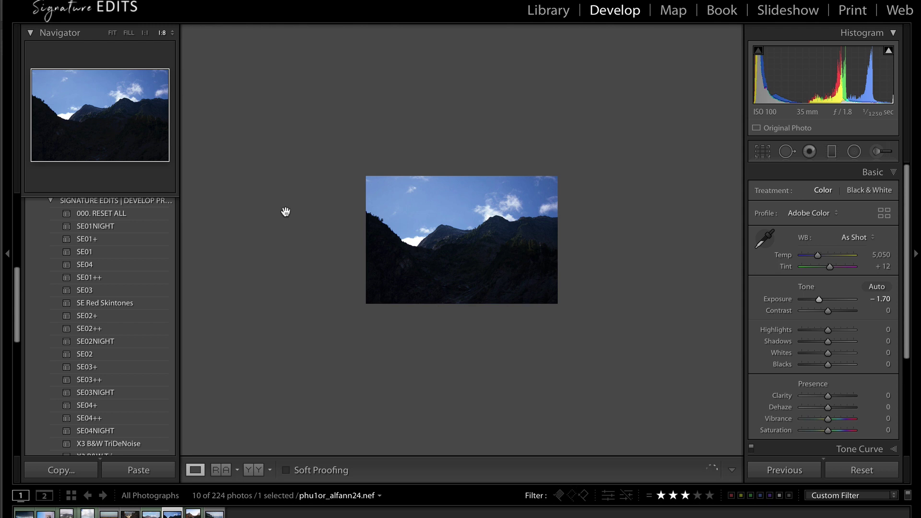
{"action": "double_click", "coordinate": [818, 299]}
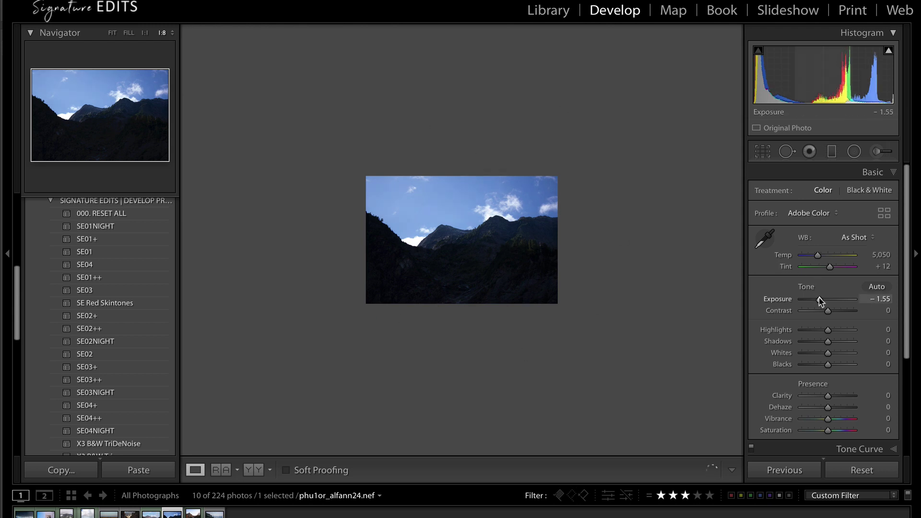
Step: Paint an adjustment-brush mask over the sky, checking it with the pink overlay and the second brush preset
{"action": "left_click", "coordinate": [876, 155]}
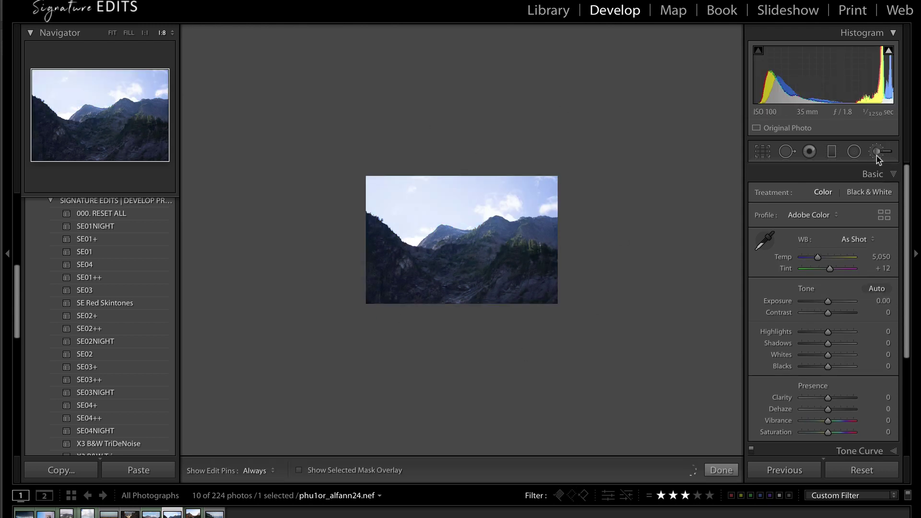
{"action": "key", "text": "o"}
{"action": "key", "text": "h"}
{"action": "left_click", "coordinate": [443, 196]}
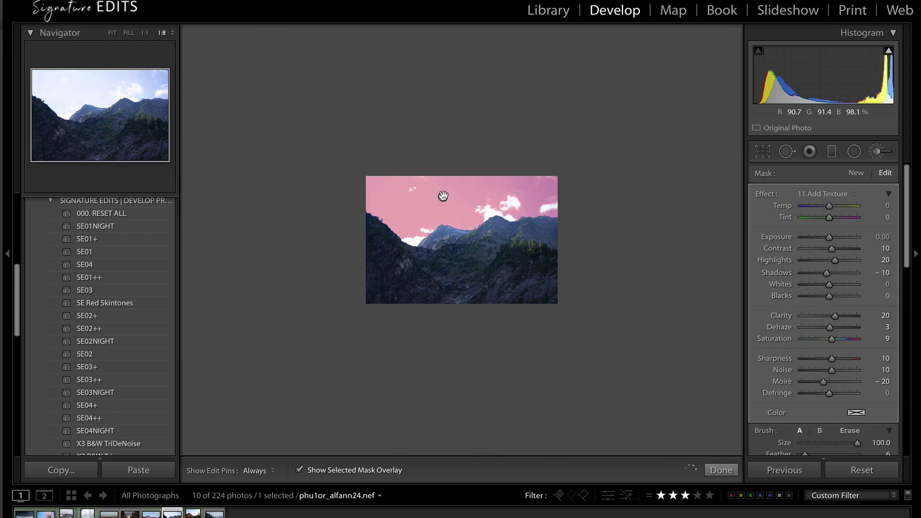
{"action": "key", "text": "h"}
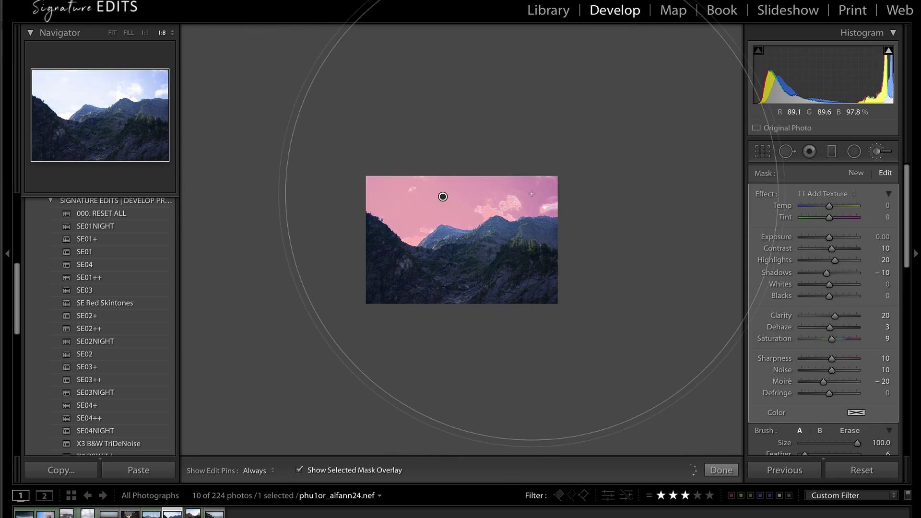
{"action": "left_click", "coordinate": [820, 430]}
{"action": "key", "text": "h"}
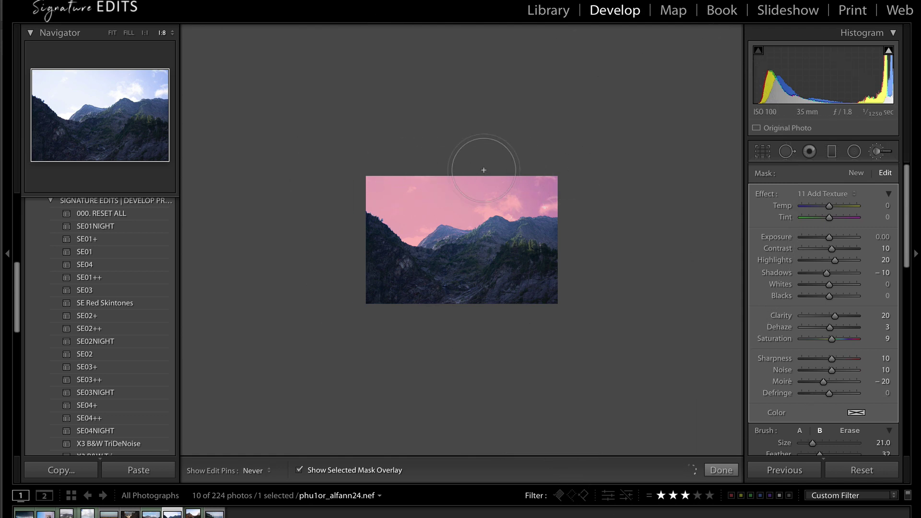
{"action": "key", "text": "h"}
{"action": "key", "text": "o"}
Step: Darken the sky mask to Exposure −1.85, Contrast 36, Saturation 17 and finish the brush
{"action": "left_click_drag", "start_coordinate": [829, 237], "coordinate": [818, 237]}
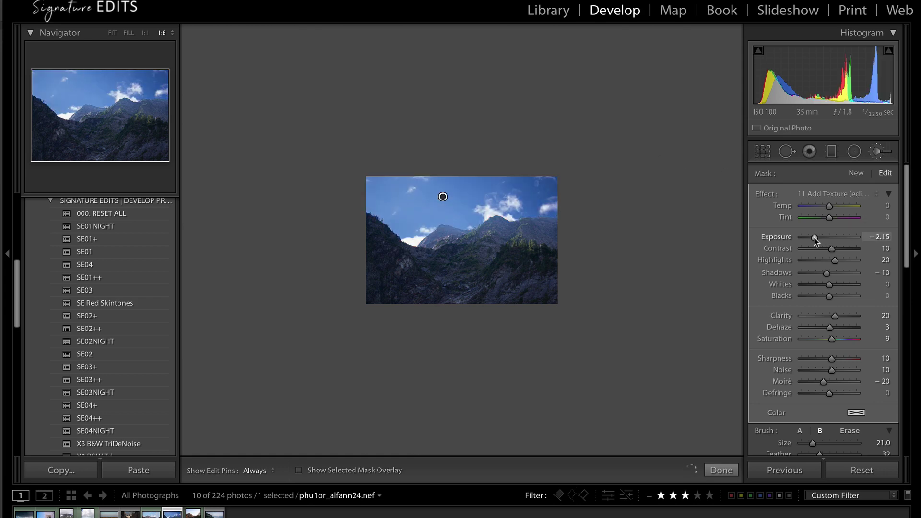
{"action": "left_click_drag", "start_coordinate": [813, 237], "coordinate": [816, 242]}
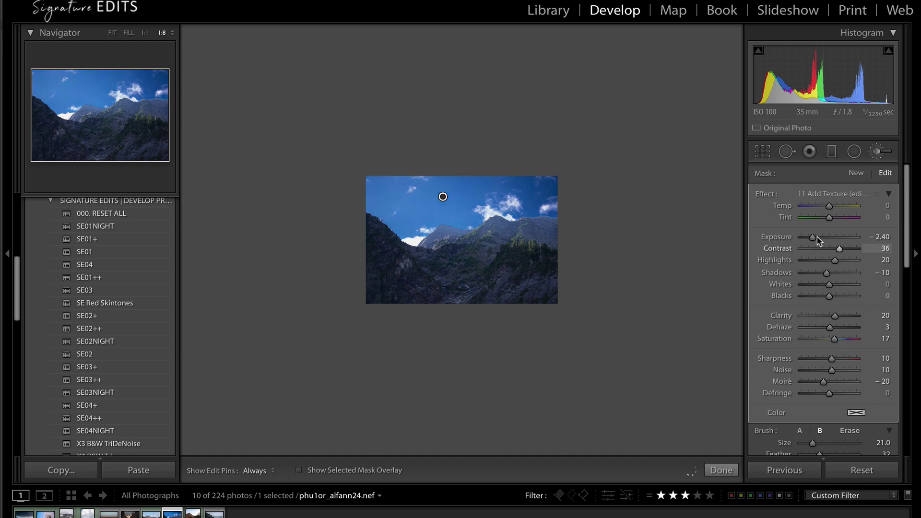
{"action": "left_click_drag", "start_coordinate": [816, 237], "coordinate": [817, 238]}
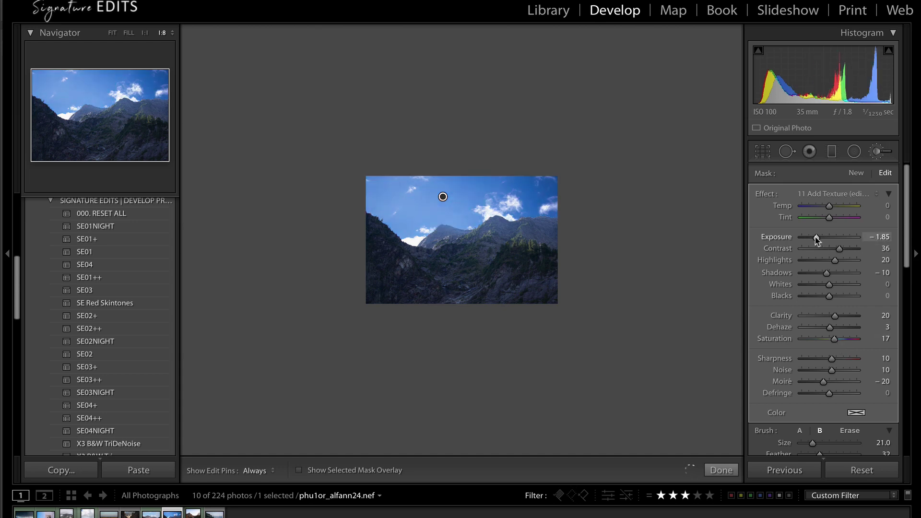
{"action": "key", "text": "k"}
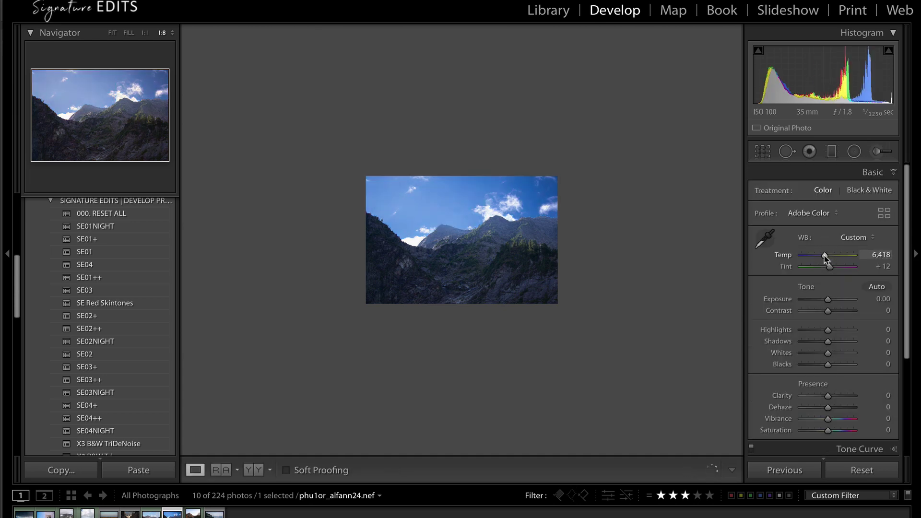
Step: Raise global Contrast to +61, compare the photo with and without the sky adjustment, then advance to the river photo
{"action": "left_click_drag", "start_coordinate": [828, 311], "coordinate": [843, 313]}
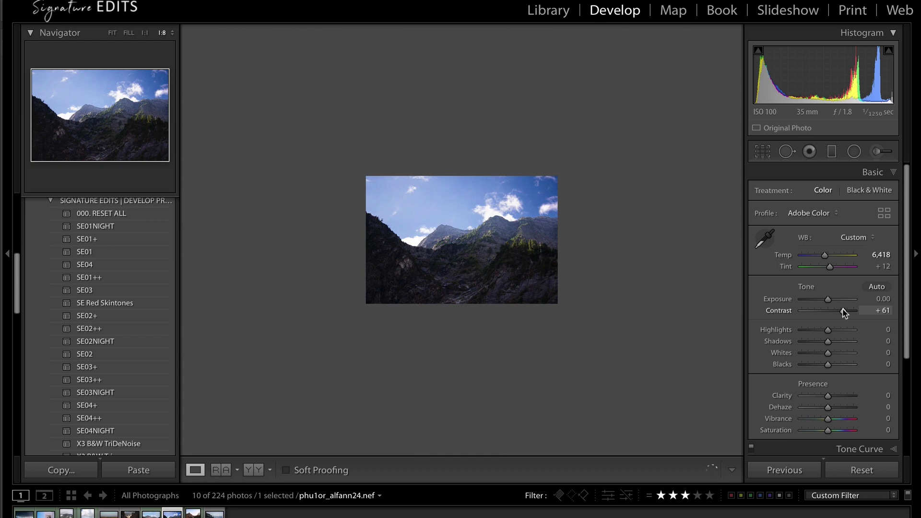
{"action": "key", "text": "k"}
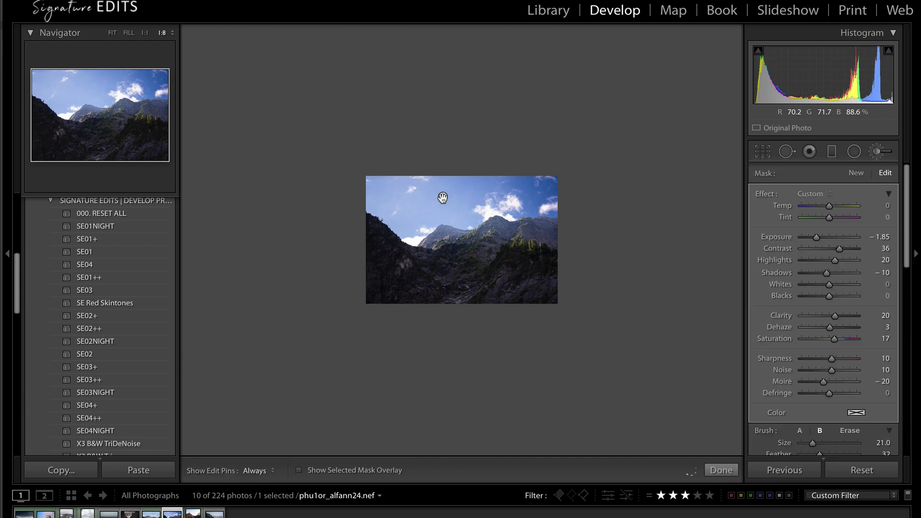
{"action": "key", "text": "Delete"}
{"action": "key", "text": "ctrl+z"}
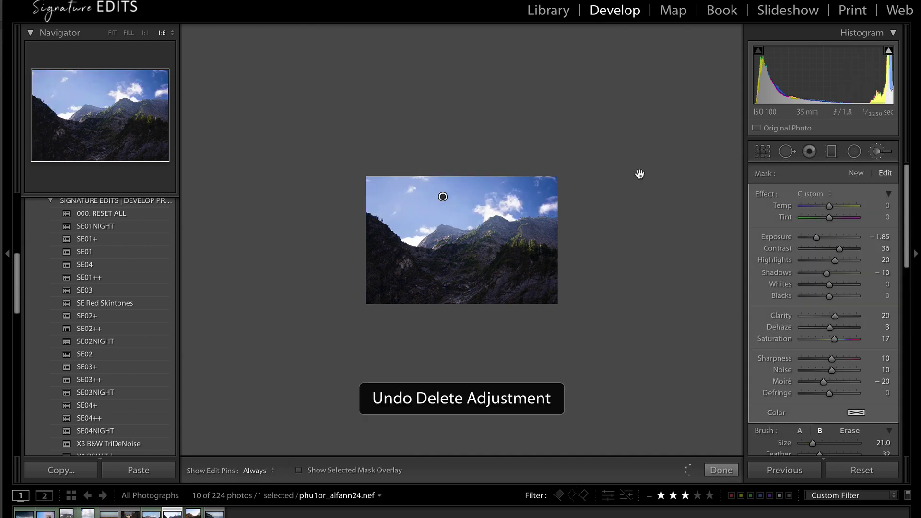
{"action": "key", "text": "Right"}
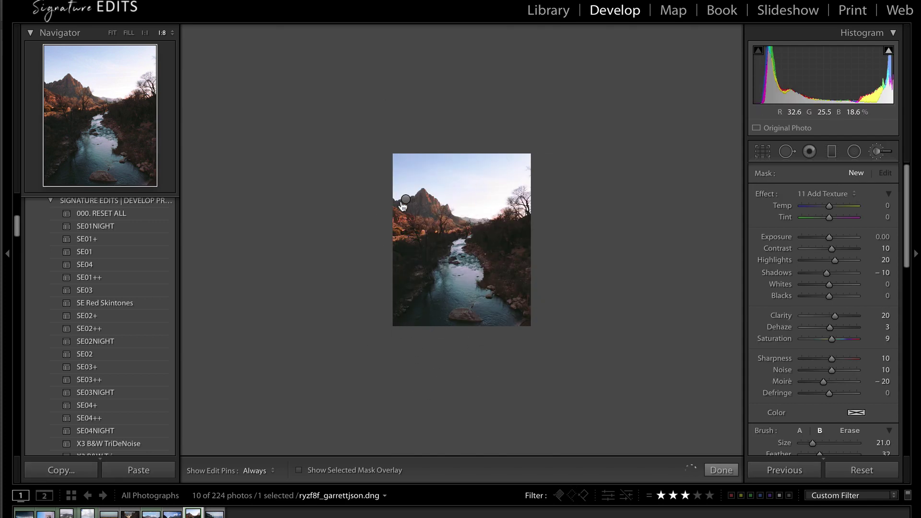
Step: Delete the existing brush adjustment on the river-canyon photo and close the brush panel
{"action": "left_click", "coordinate": [405, 200]}
{"action": "key", "text": "Delete"}
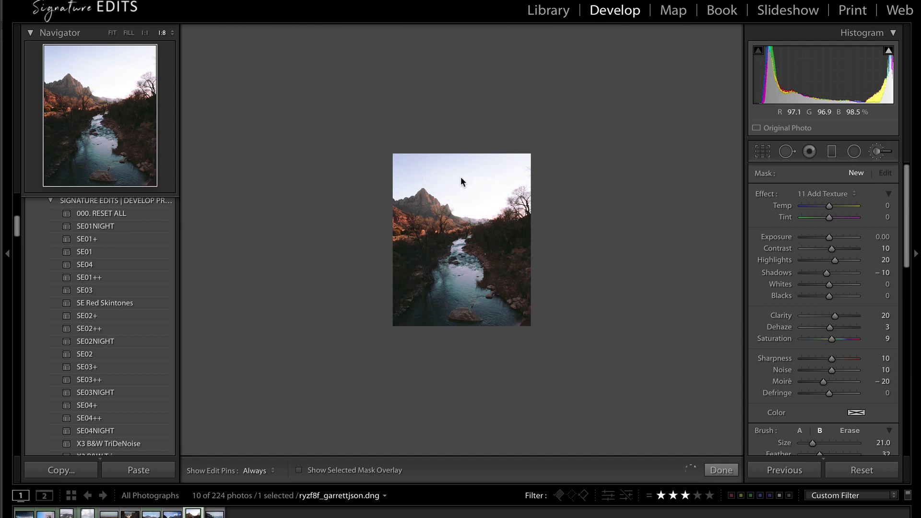
{"action": "scroll", "coordinate": [462, 177], "scroll_direction": "up", "scroll_amount": 2}
{"action": "key", "text": "k"}
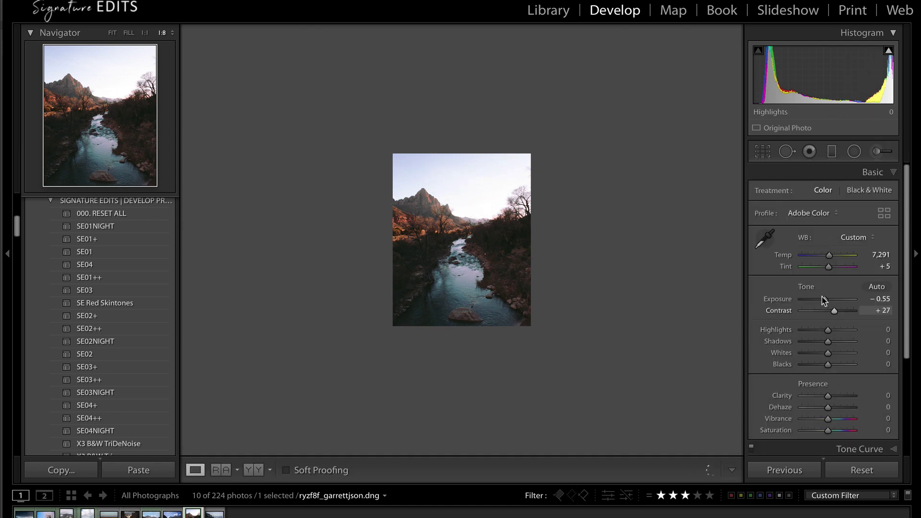
Step: Test darker overall Exposure (around −3.15) at different zoom levels, then reset it to 0.00
{"action": "left_click_drag", "start_coordinate": [822, 300], "coordinate": [816, 302]}
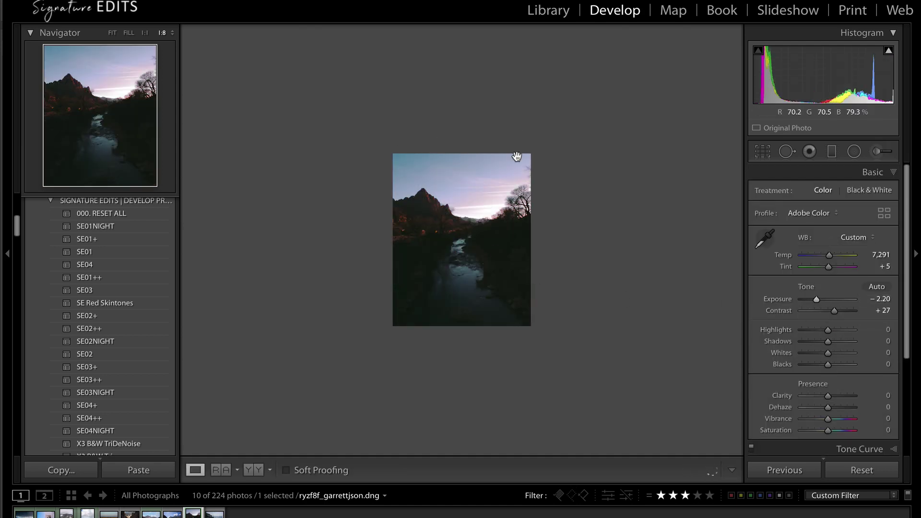
{"action": "left_click", "coordinate": [487, 204]}
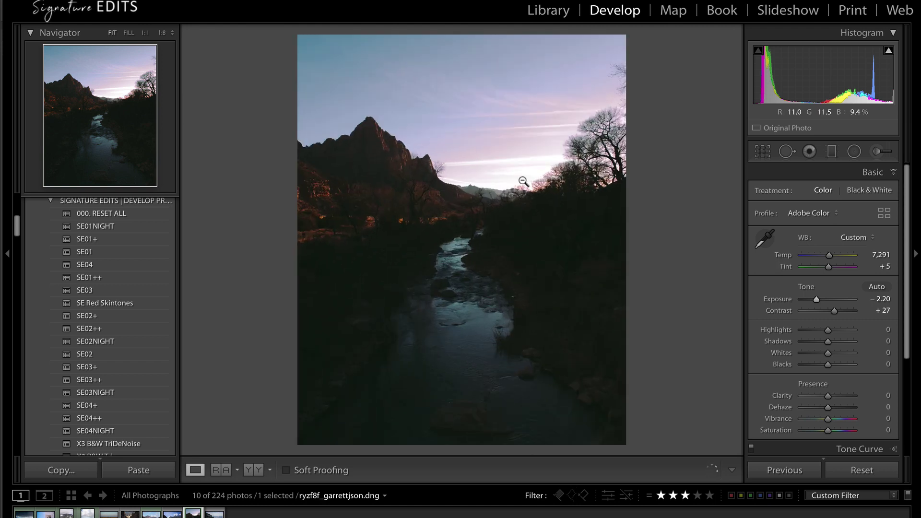
{"action": "left_click", "coordinate": [123, 110]}
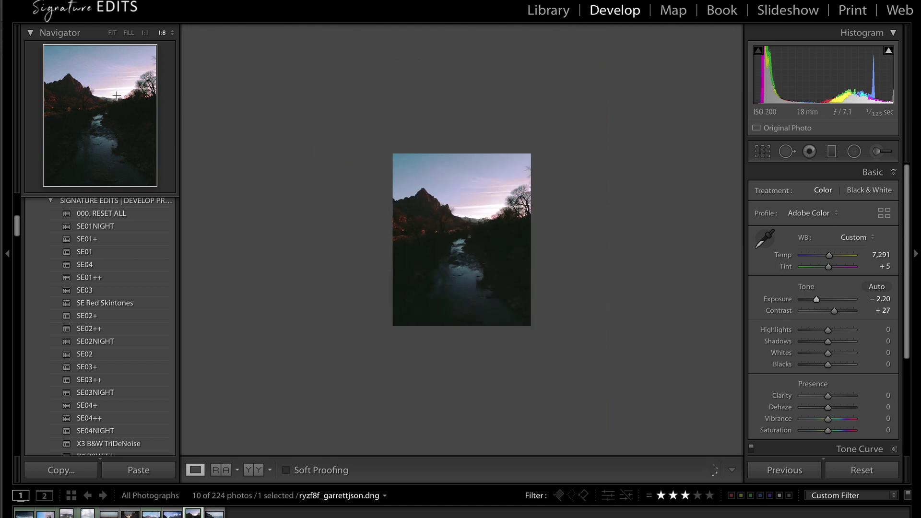
{"action": "left_click", "coordinate": [128, 33]}
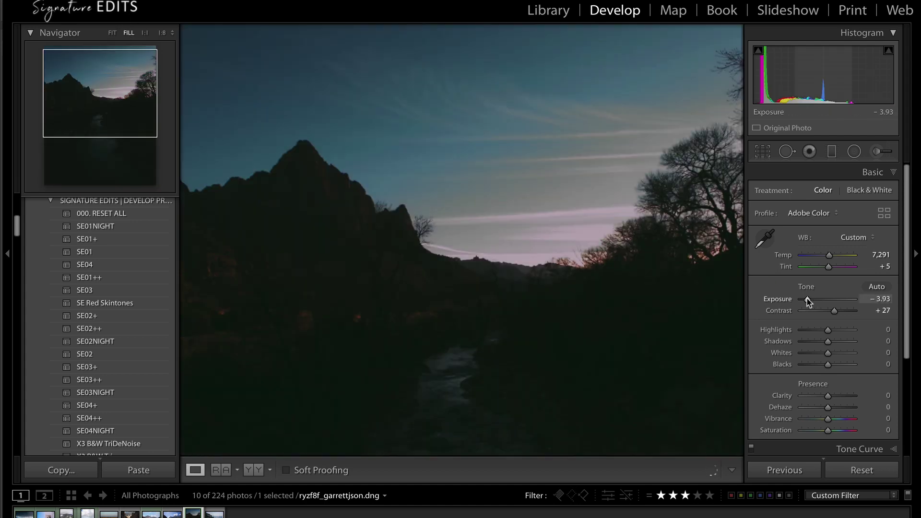
{"action": "left_click_drag", "start_coordinate": [807, 300], "coordinate": [810, 300]}
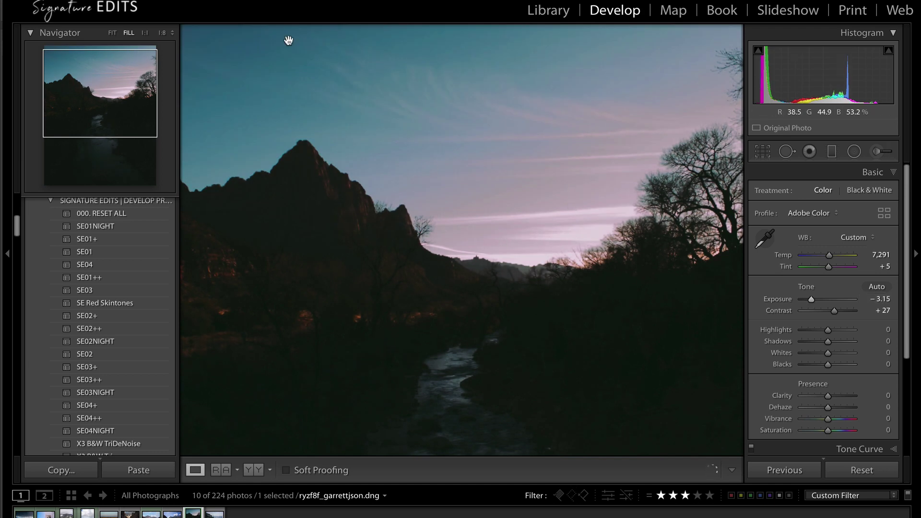
{"action": "left_click", "coordinate": [112, 33]}
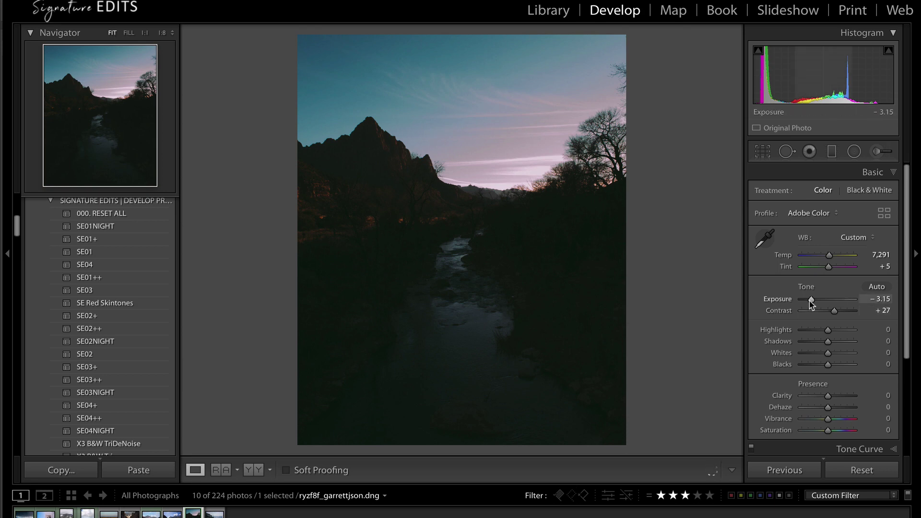
{"action": "double_click", "coordinate": [810, 301]}
{"action": "left_click", "coordinate": [877, 155]}
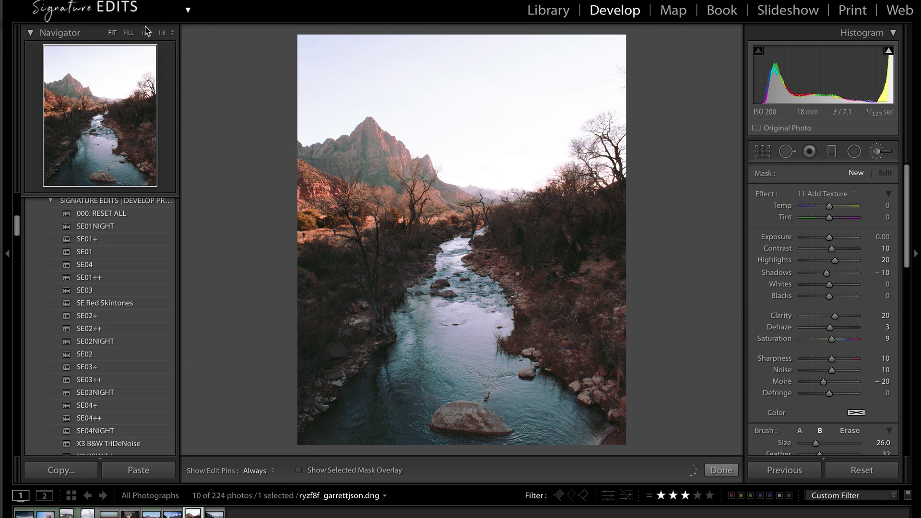
Step: Paint a brush-A mask (Size 100, Feather 6) over the whole sky, streak and treetops, shown in pink
{"action": "left_click", "coordinate": [161, 33]}
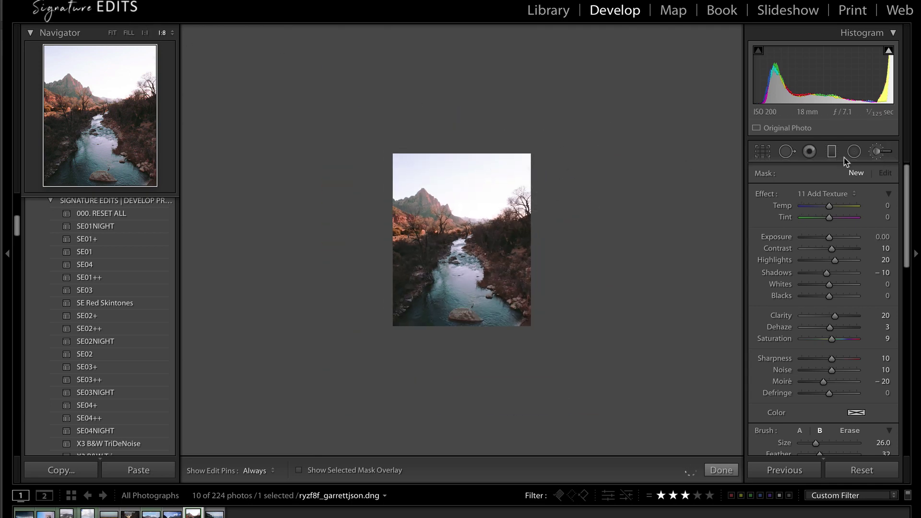
{"action": "left_click", "coordinate": [799, 430]}
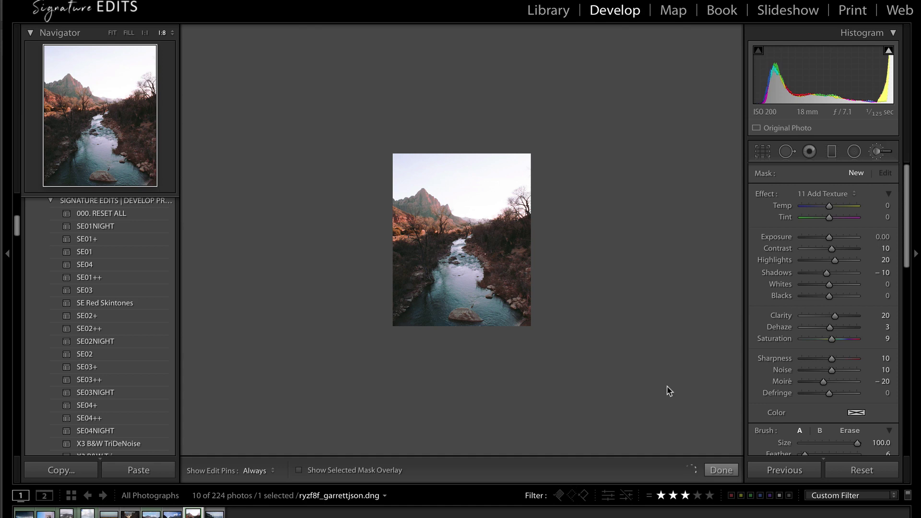
{"action": "key", "text": "h"}
{"action": "left_click", "coordinate": [463, 178]}
{"action": "key", "text": "o"}
{"action": "left_click_drag", "start_coordinate": [462, 178], "coordinate": [485, 191]}
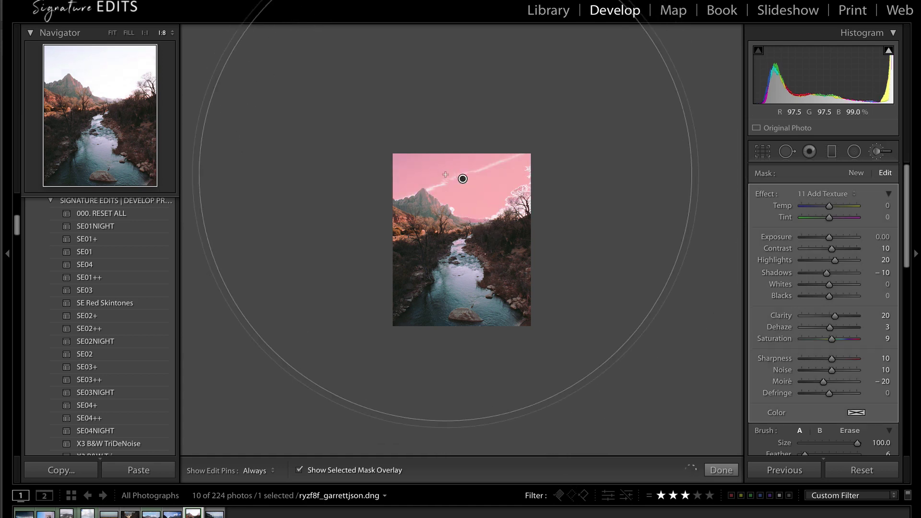
{"action": "left_click_drag", "start_coordinate": [445, 178], "coordinate": [481, 198]}
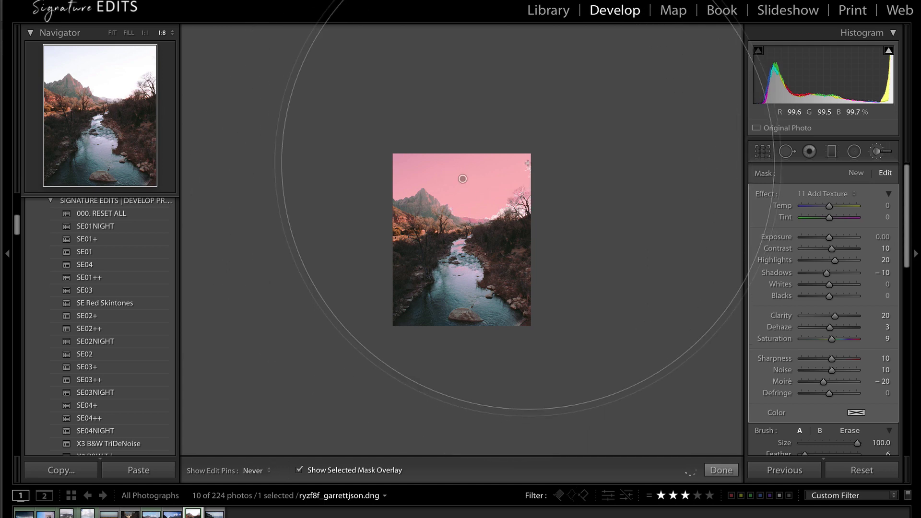
{"action": "left_click", "coordinate": [112, 33]}
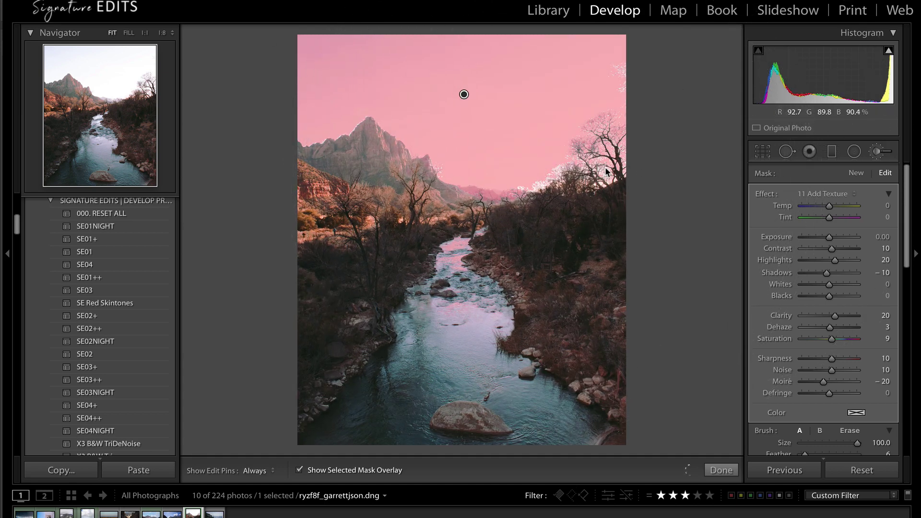
{"action": "key", "text": "h"}
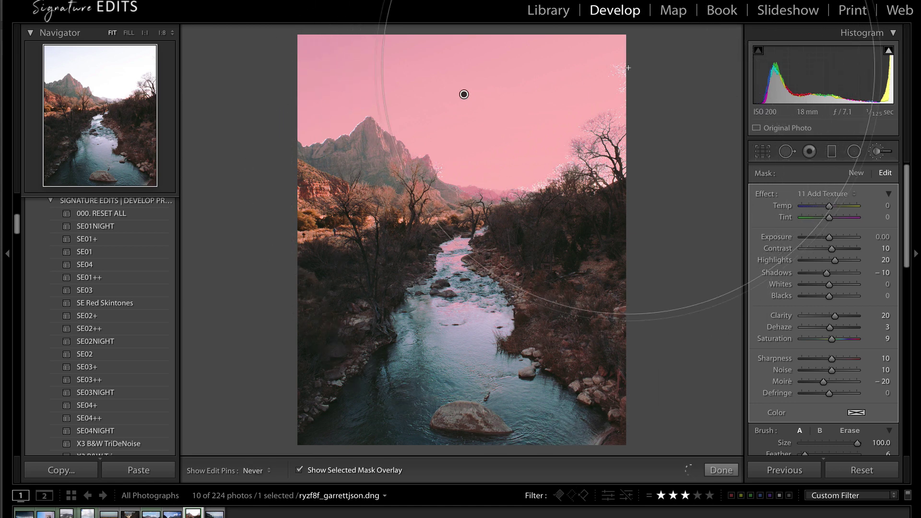
Step: Switch to the soft brush B preset and lower its Flow to 21
{"action": "left_click", "coordinate": [819, 430]}
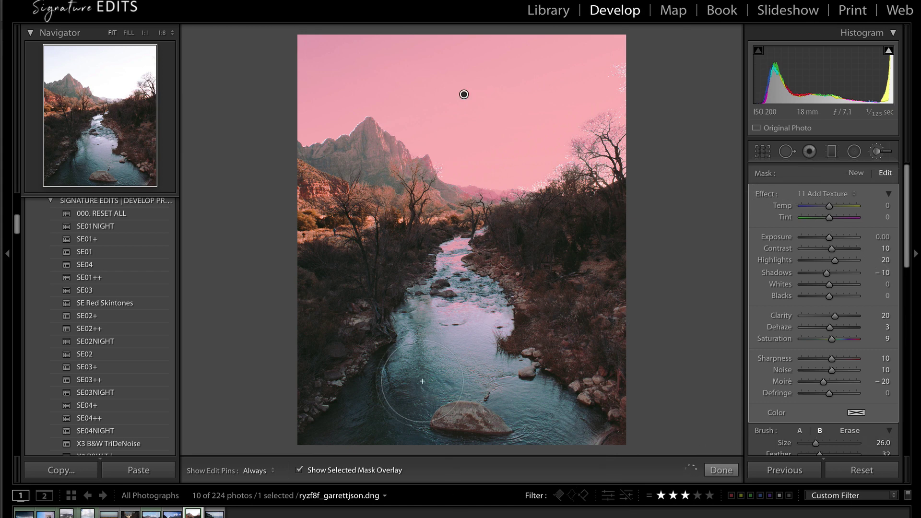
{"action": "key", "text": "h"}
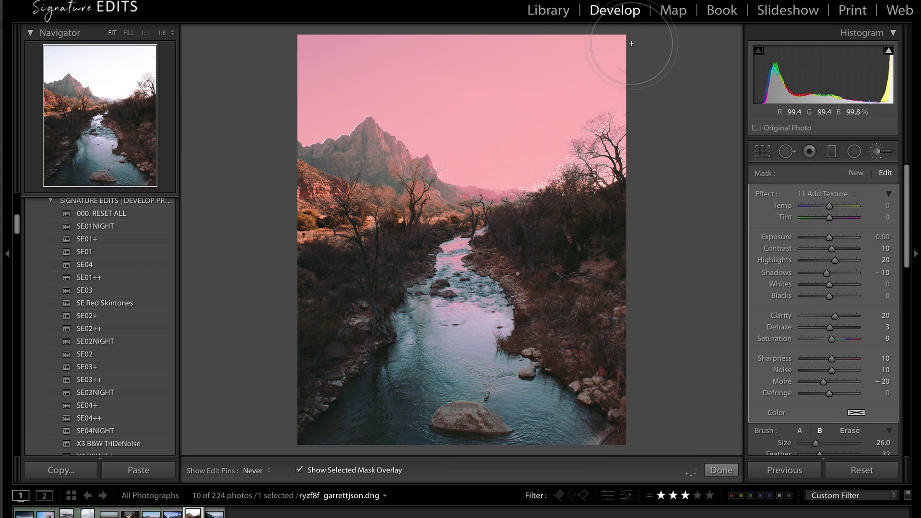
{"action": "key", "text": "h"}
{"action": "scroll", "coordinate": [839, 384], "scroll_direction": "down", "scroll_amount": 3}
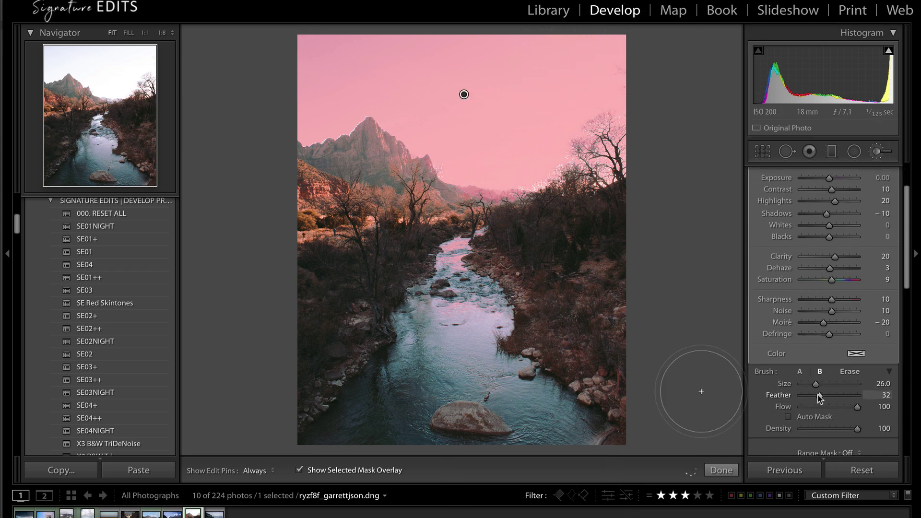
{"action": "left_click", "coordinate": [820, 407]}
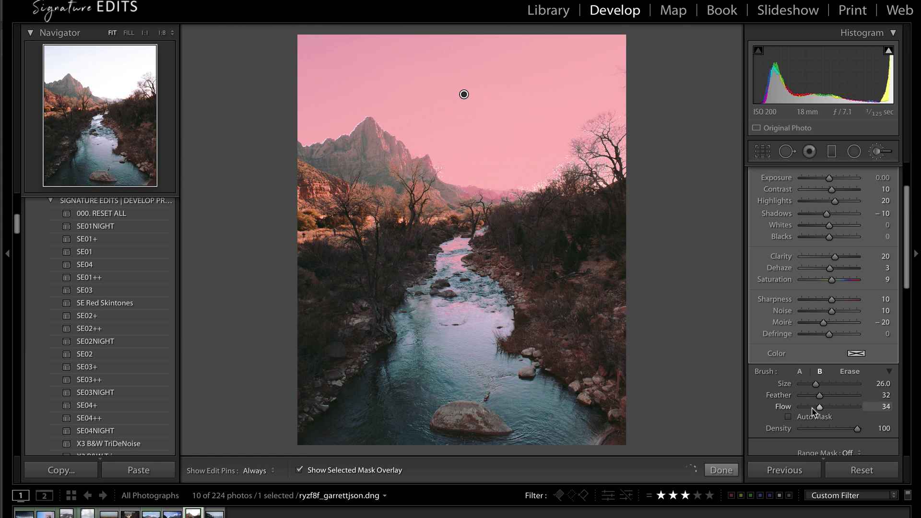
{"action": "left_click", "coordinate": [813, 406]}
{"action": "key", "text": "h"}
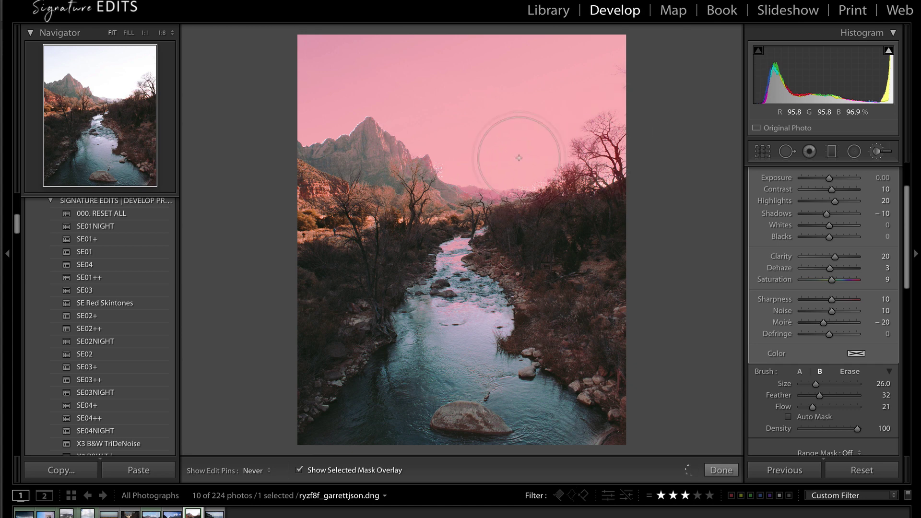
{"action": "key", "text": "h"}
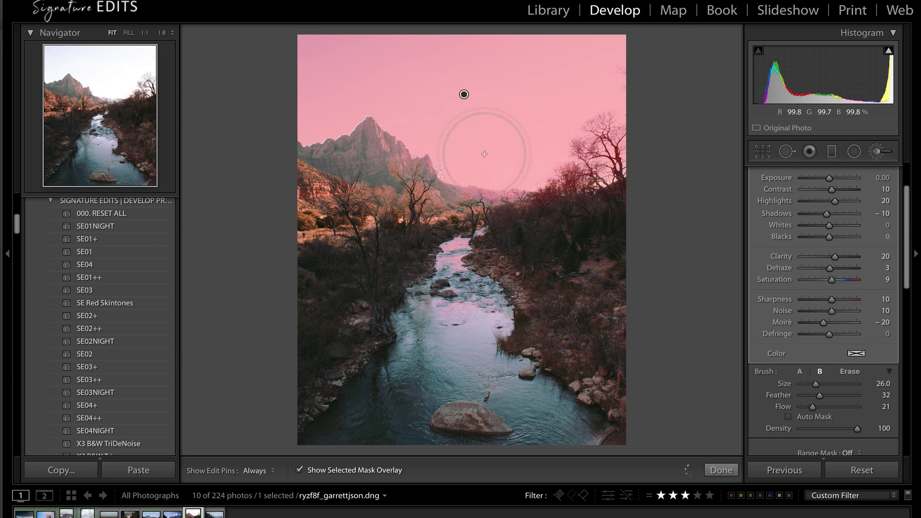
{"action": "key", "text": "h"}
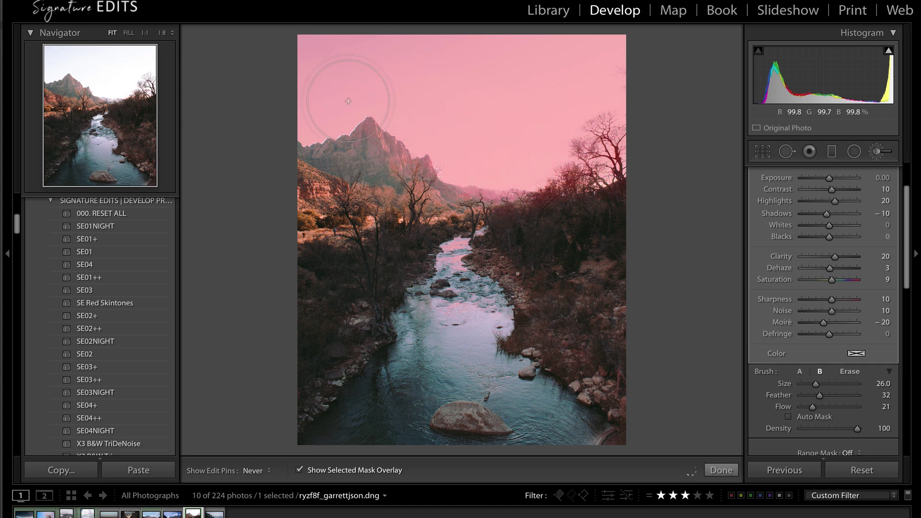
{"action": "key", "text": "h"}
{"action": "key", "text": "h"}
{"action": "key", "text": "h"}
Step: Zoom to 1:1 on the peak and shrink the brush to Size 10 for edge refinement
{"action": "left_click", "coordinate": [147, 32]}
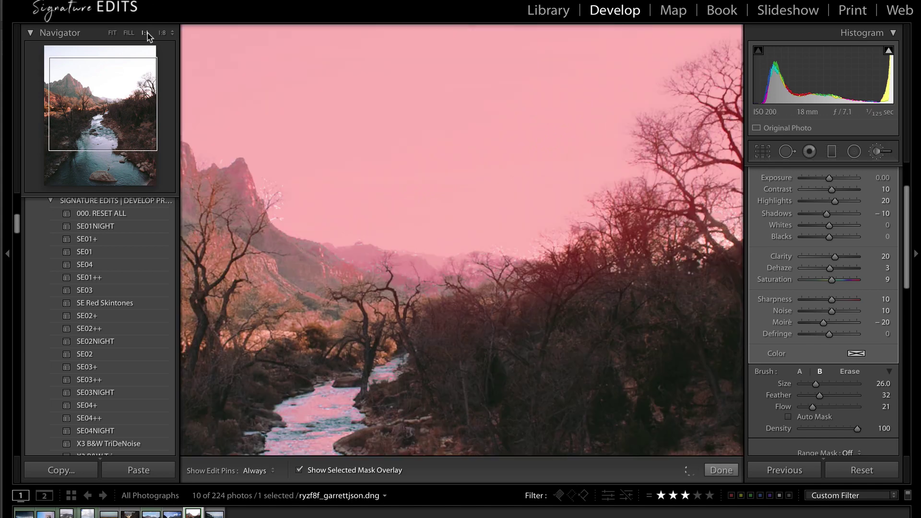
{"action": "left_click_drag", "start_coordinate": [91, 83], "coordinate": [67, 81]}
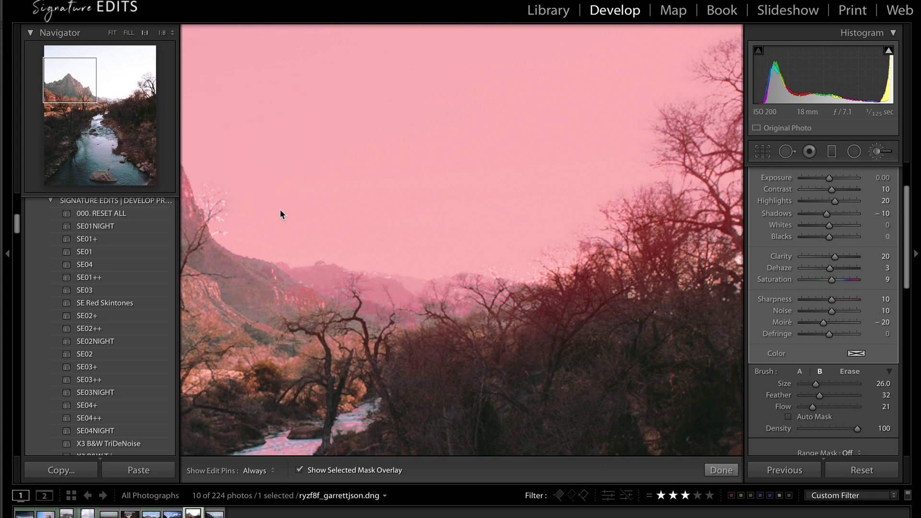
{"action": "scroll", "coordinate": [459, 211], "scroll_direction": "down", "scroll_amount": 2}
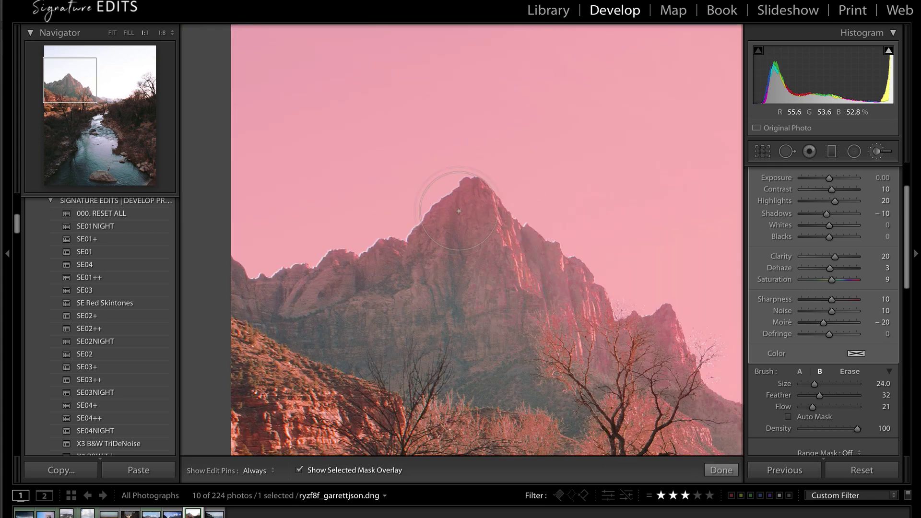
{"action": "scroll", "coordinate": [459, 211], "scroll_direction": "down", "scroll_amount": 7}
{"action": "key", "text": "h"}
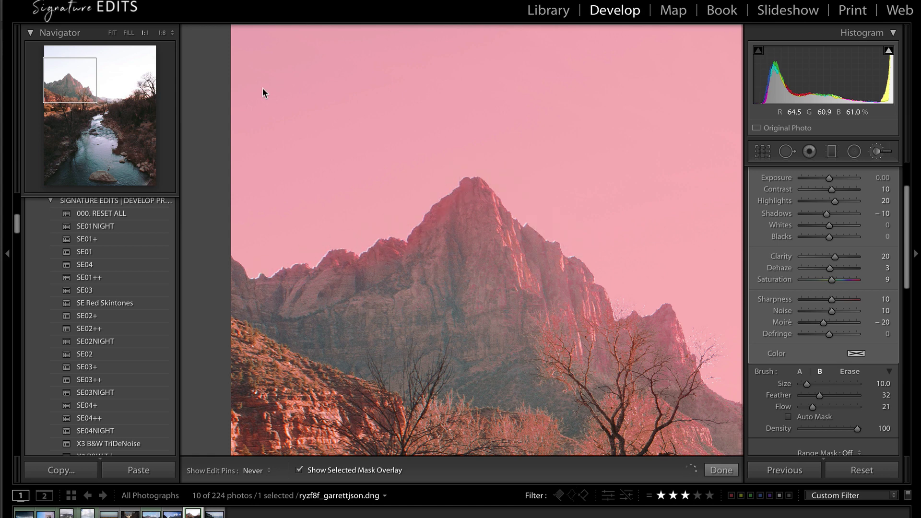
{"action": "left_click", "coordinate": [112, 32]}
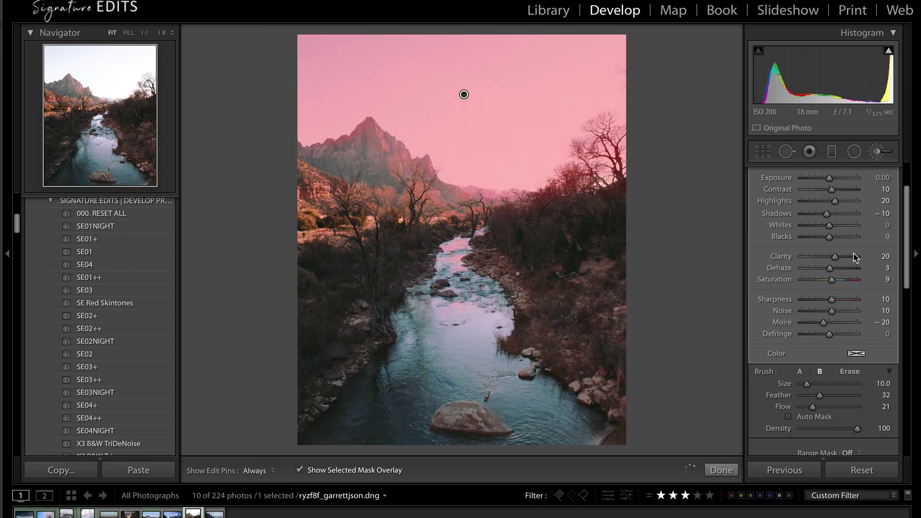
Step: Set the sky mask to Exposure −1.35 and Saturation 52, comparing it deleted and restored
{"action": "scroll", "coordinate": [853, 254], "scroll_direction": "up", "scroll_amount": 3}
{"action": "key", "text": "o"}
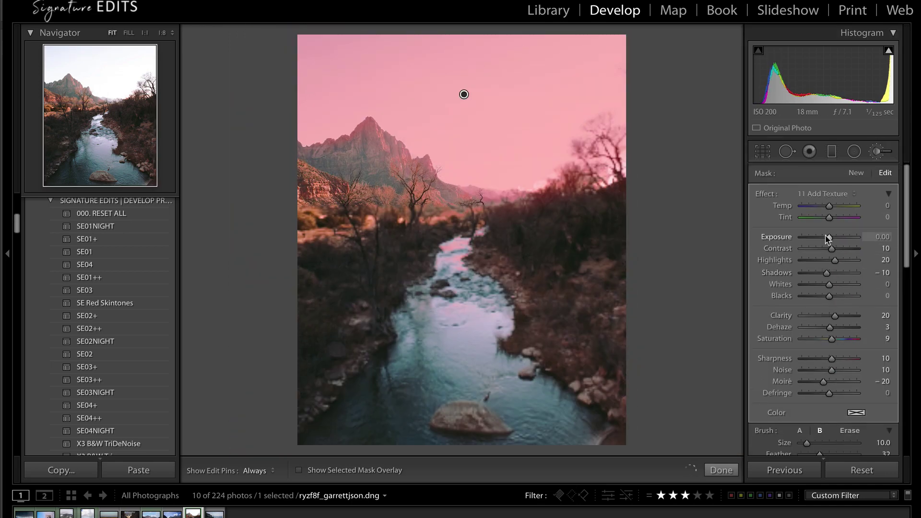
{"action": "left_click", "coordinate": [825, 238]}
{"action": "mouse_move", "coordinate": [825, 238]}
{"action": "left_mouse_down"}
{"action": "mouse_move", "coordinate": [807, 238]}
{"action": "mouse_move", "coordinate": [819, 237]}
{"action": "left_mouse_up"}
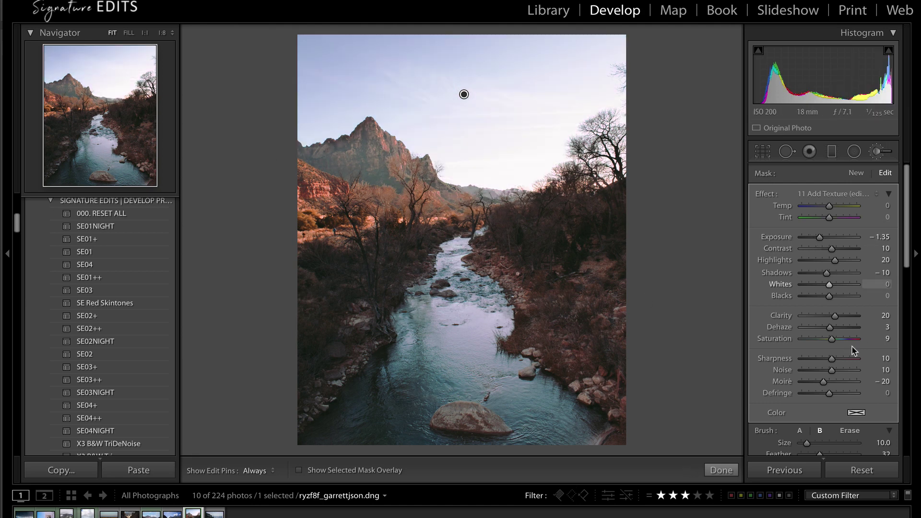
{"action": "scroll", "coordinate": [843, 328], "scroll_direction": "down", "scroll_amount": 1}
{"action": "scroll", "coordinate": [842, 328], "scroll_direction": "up", "scroll_amount": 1}
{"action": "key", "text": "Delete"}
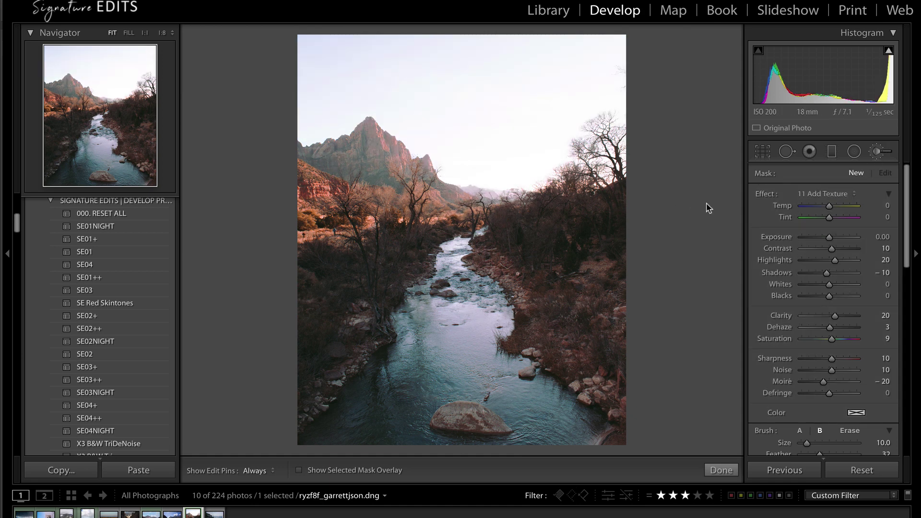
{"action": "key", "text": "ctrl+z"}
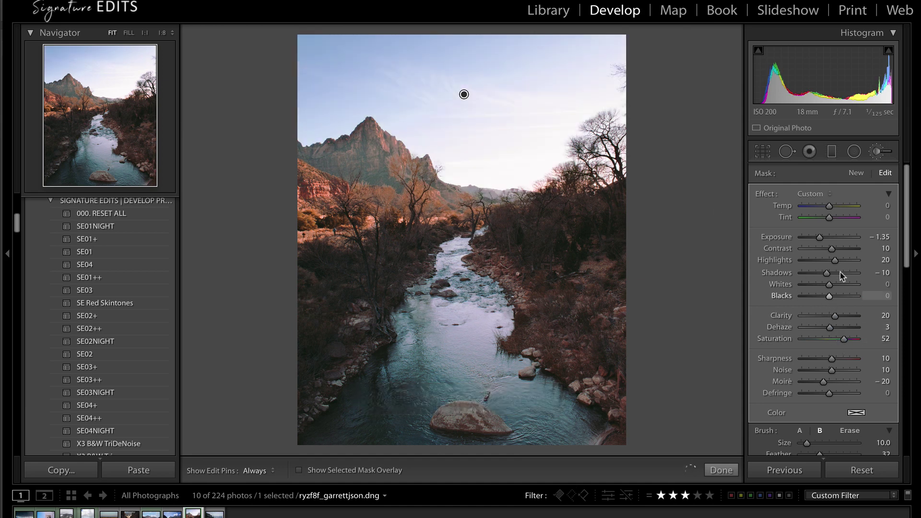
{"action": "scroll", "coordinate": [860, 360], "scroll_direction": "down", "scroll_amount": 1}
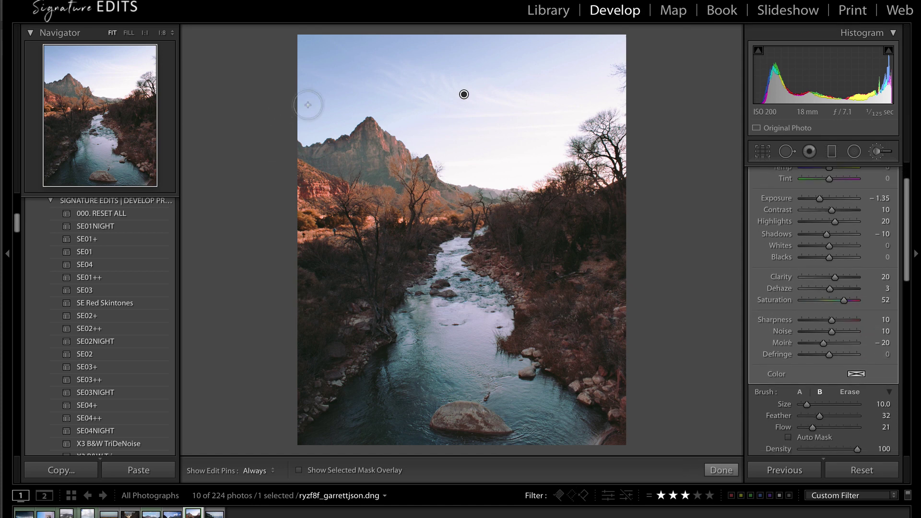
Step: Erase the sky mask along the mountain's left flank and peak with a Size 8 brush, then close the brush
{"action": "key", "text": "alt"}
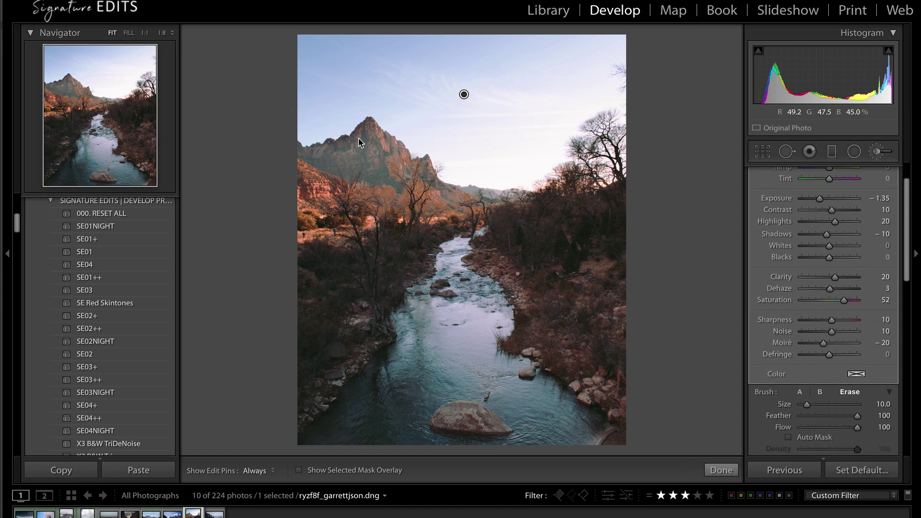
{"action": "key", "text": "alt"}
{"action": "scroll", "coordinate": [363, 140], "scroll_direction": "up", "scroll_amount": 5}
{"action": "key", "text": "h"}
{"action": "mouse_move", "coordinate": [361, 128]}
{"action": "left_mouse_down"}
{"action": "mouse_move", "coordinate": [317, 155]}
{"action": "mouse_move", "coordinate": [377, 130]}
{"action": "left_mouse_up"}
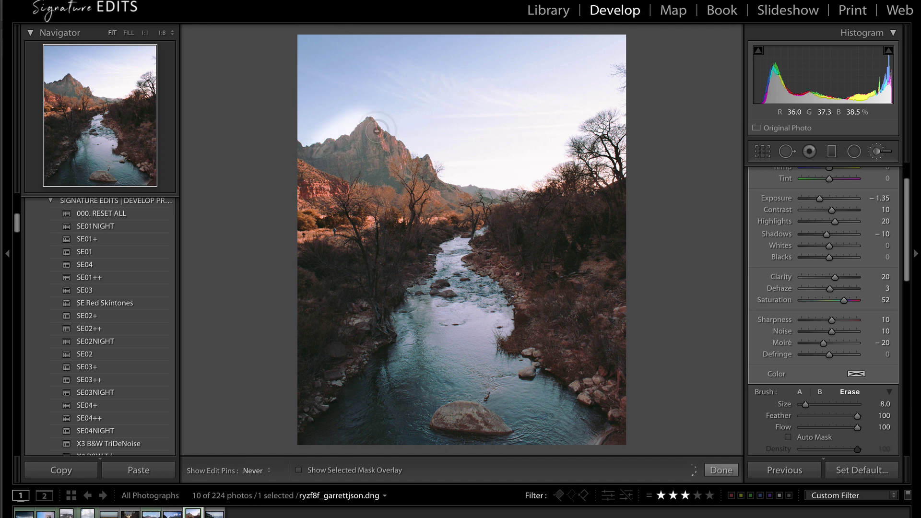
{"action": "key", "text": "k"}
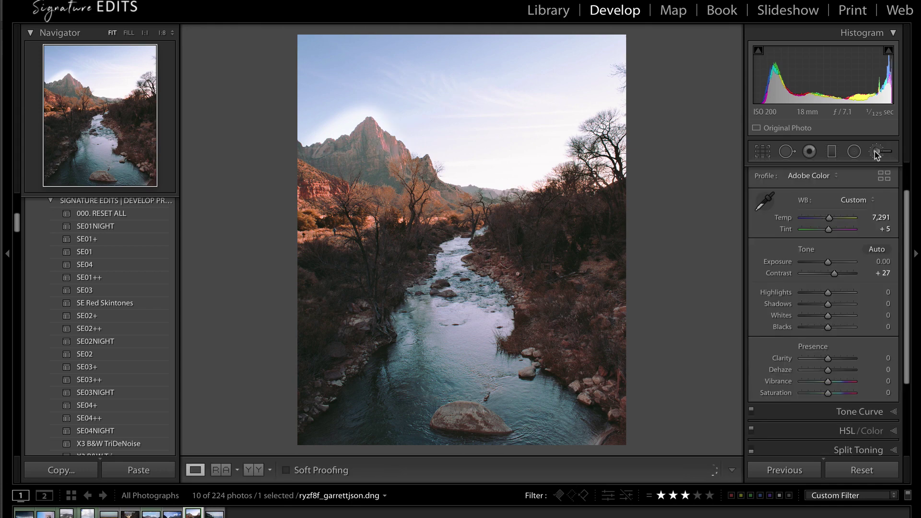
Step: Review the river photo's sky mask pin, close the brush, and move on to the harbour photo
{"action": "key", "text": "k"}
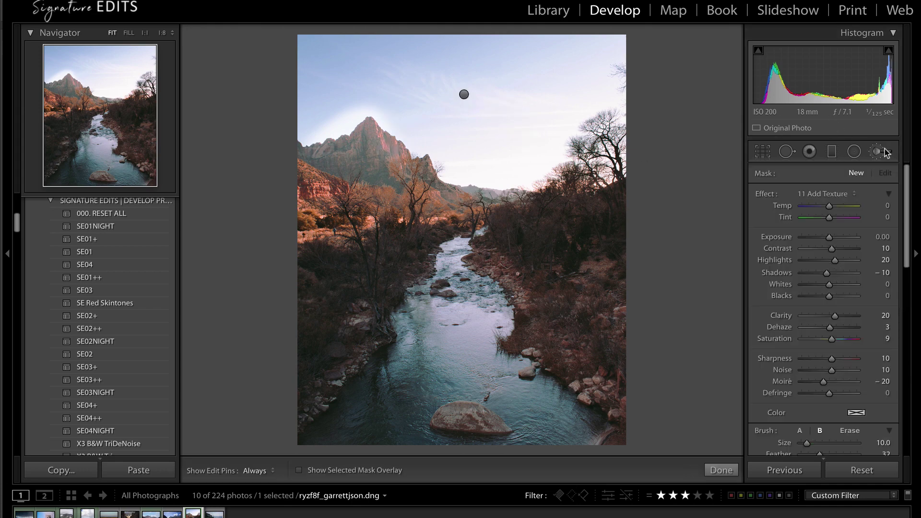
{"action": "left_click", "coordinate": [461, 92]}
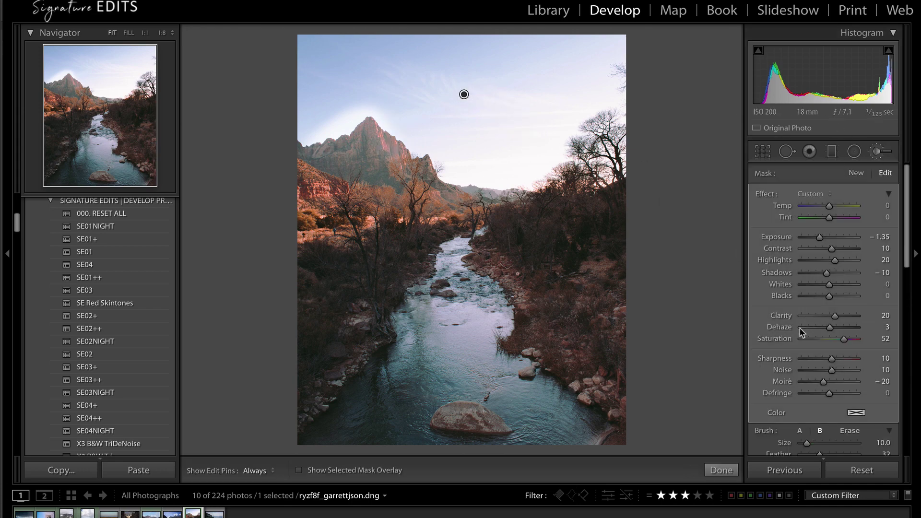
{"action": "scroll", "coordinate": [799, 329], "scroll_direction": "down", "scroll_amount": 2}
{"action": "left_click", "coordinate": [800, 391]}
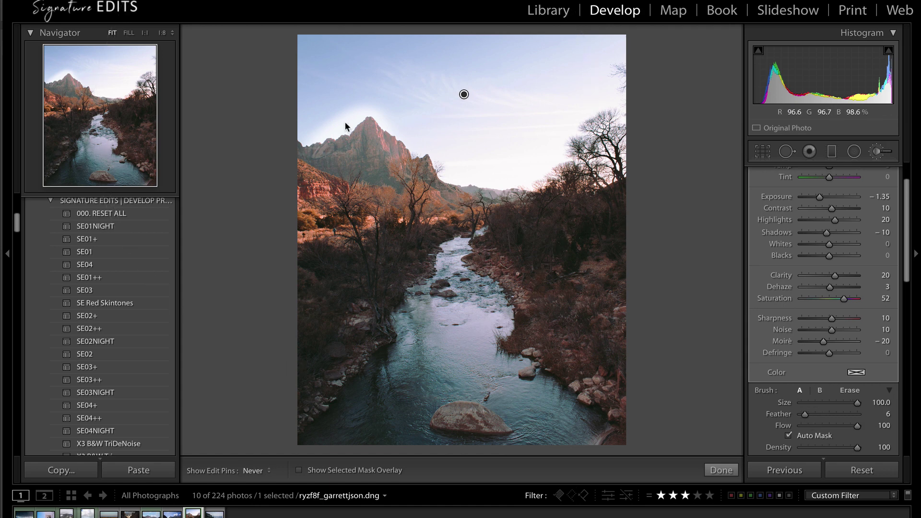
{"action": "key", "text": "h"}
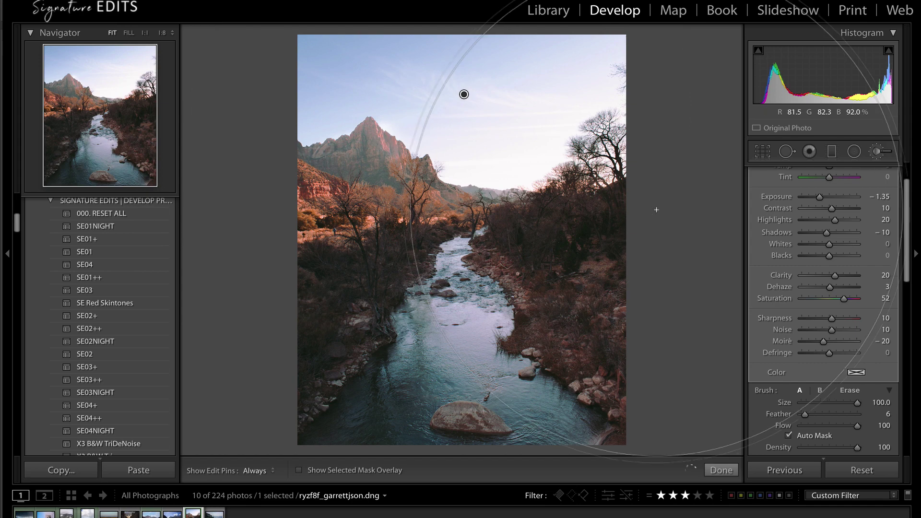
{"action": "key", "text": "k"}
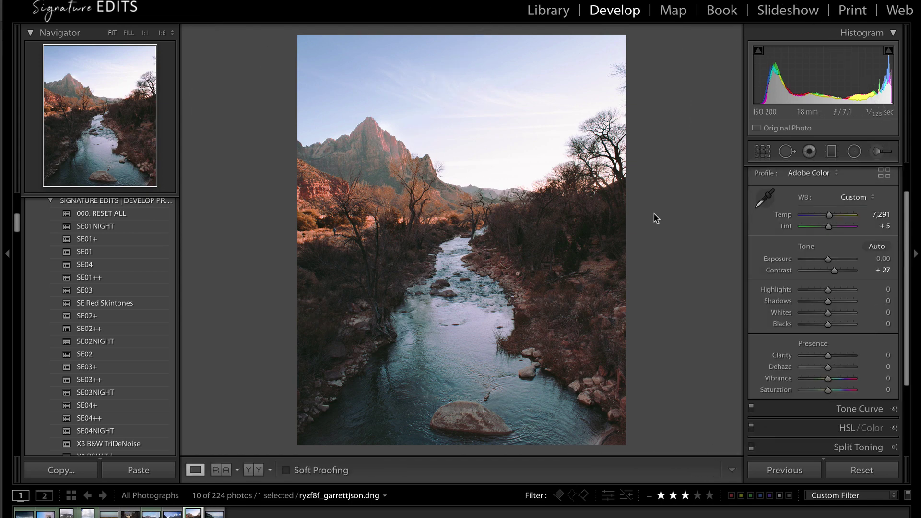
{"action": "key", "text": "Right"}
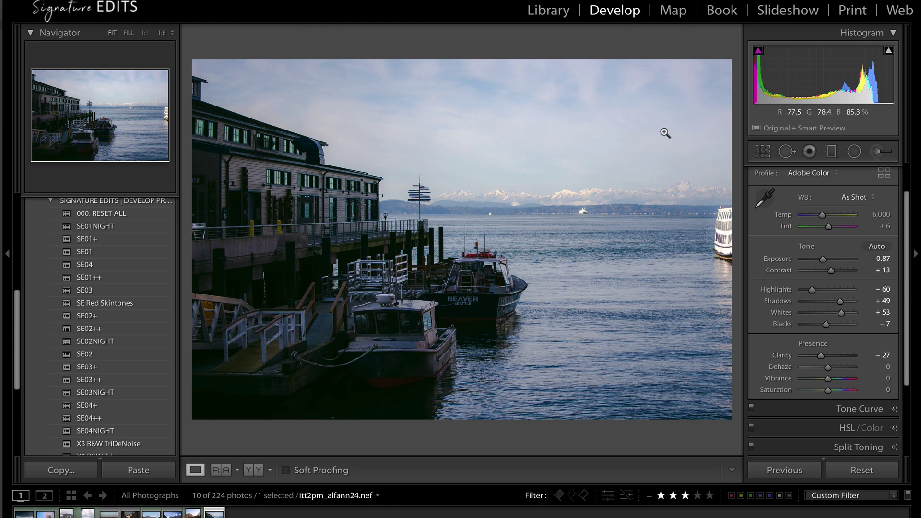
Step: Lower the harbour photo's overall Exposure from −0.87 to −1.85
{"action": "scroll", "coordinate": [850, 272], "scroll_direction": "up", "scroll_amount": 3}
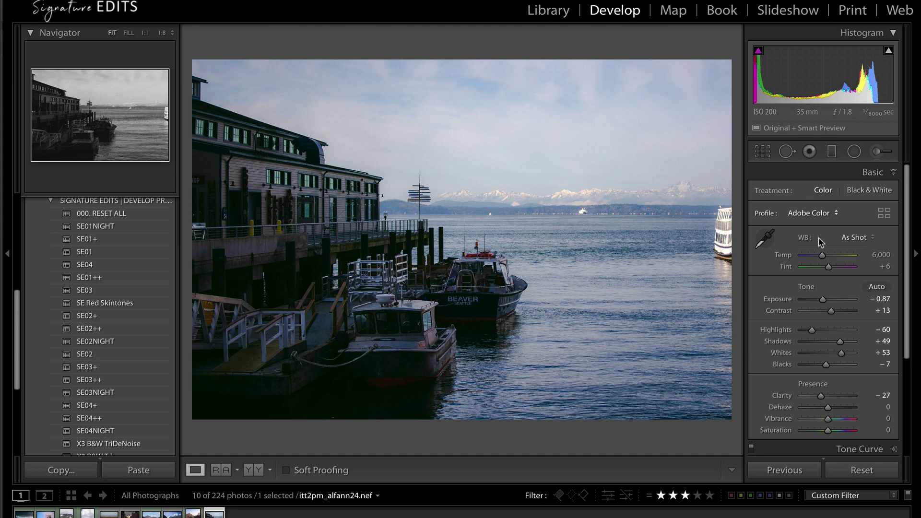
{"action": "left_click_drag", "start_coordinate": [813, 305], "coordinate": [816, 301]}
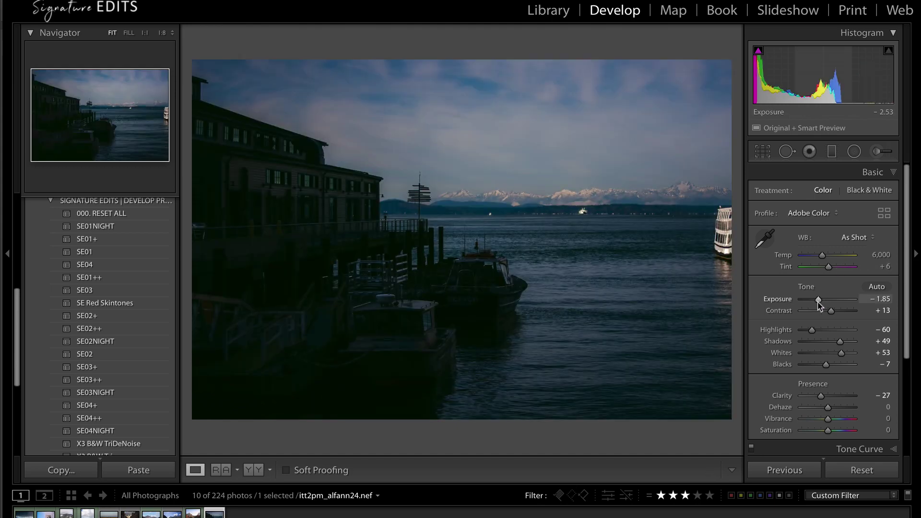
Step: Start a brush adjustment at 1:8 view and paint a sky dab with the mask overlay shown
{"action": "left_click", "coordinate": [876, 150]}
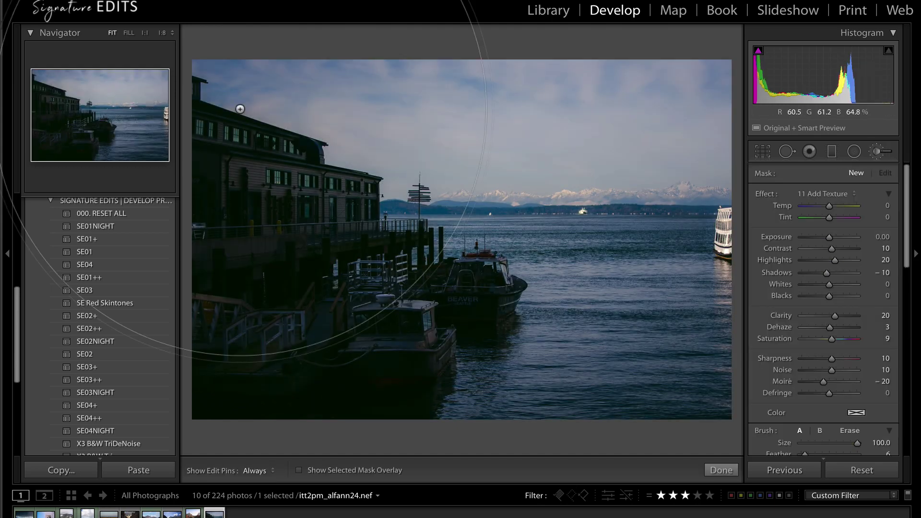
{"action": "left_click", "coordinate": [162, 32]}
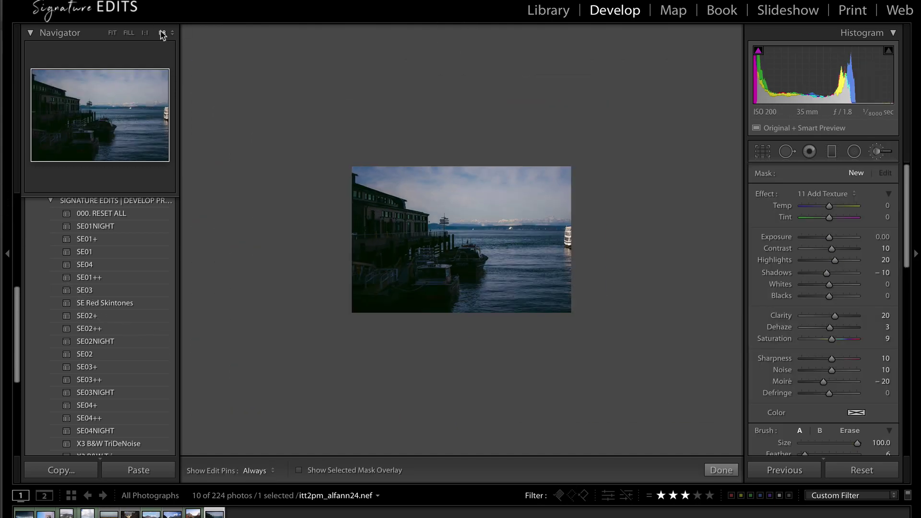
{"action": "left_click", "coordinate": [469, 189]}
{"action": "key", "text": "o"}
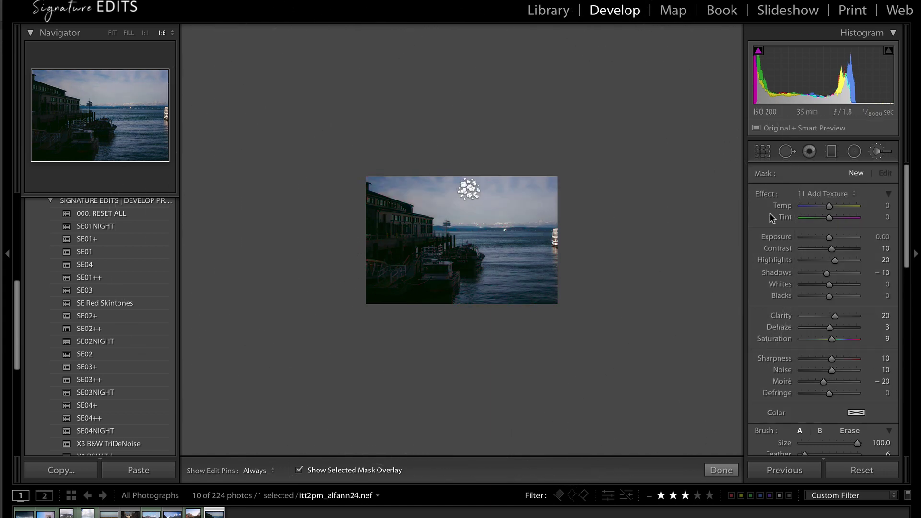
Step: Reset global Exposure to -0.10, then brush a new mask across the whole photo and select the erase brush
{"action": "key", "text": "k"}
{"action": "left_click", "coordinate": [826, 296]}
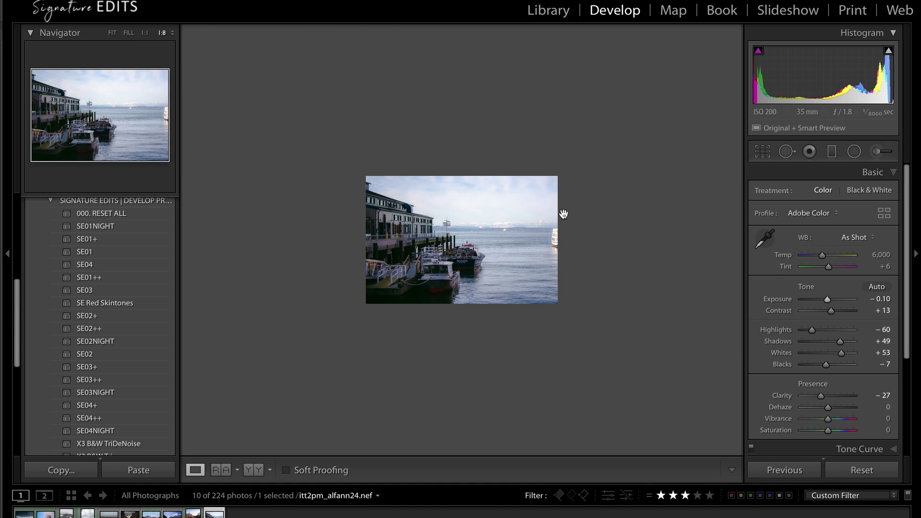
{"action": "left_click", "coordinate": [876, 151]}
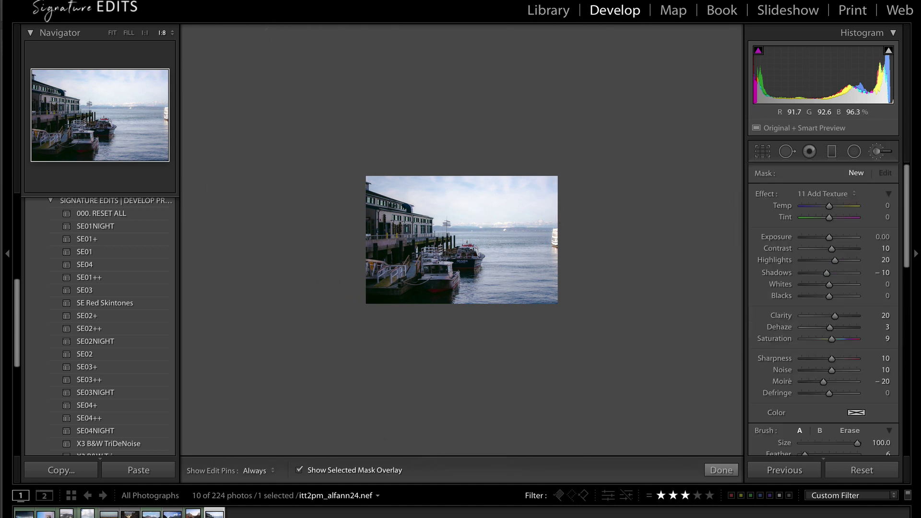
{"action": "left_click", "coordinate": [460, 193]}
{"action": "key", "text": "h"}
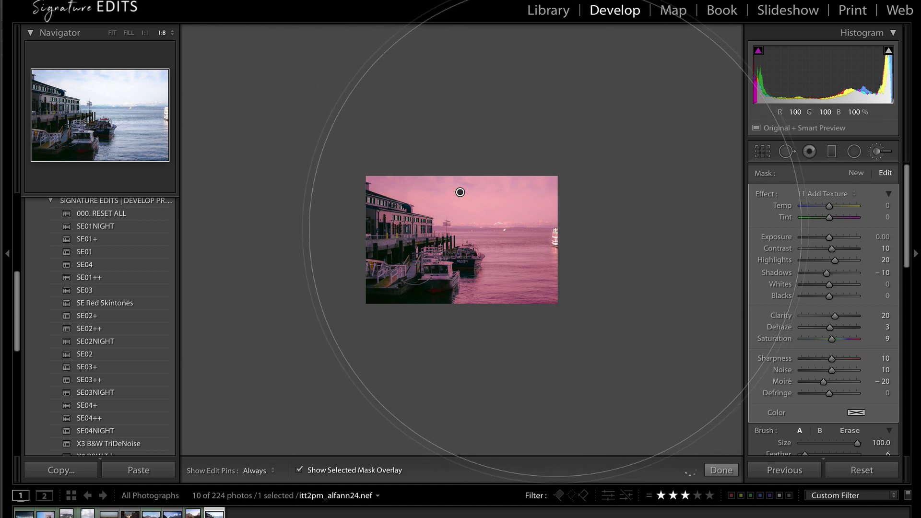
{"action": "left_click", "coordinate": [847, 431]}
Step: Restrict the brush mask to the brightest sky tones with a Luminance range mask of 83/100
{"action": "scroll", "coordinate": [487, 175], "scroll_direction": "up", "scroll_amount": 1}
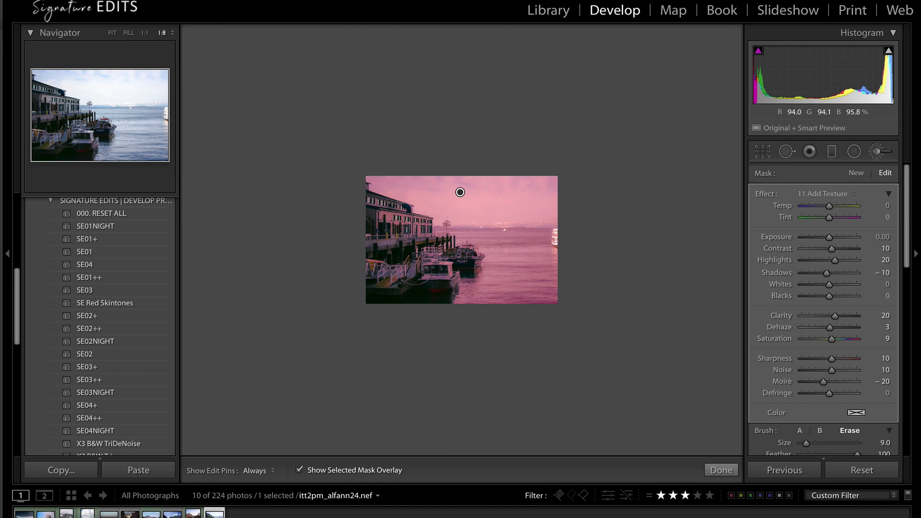
{"action": "scroll", "coordinate": [871, 353], "scroll_direction": "down", "scroll_amount": 3}
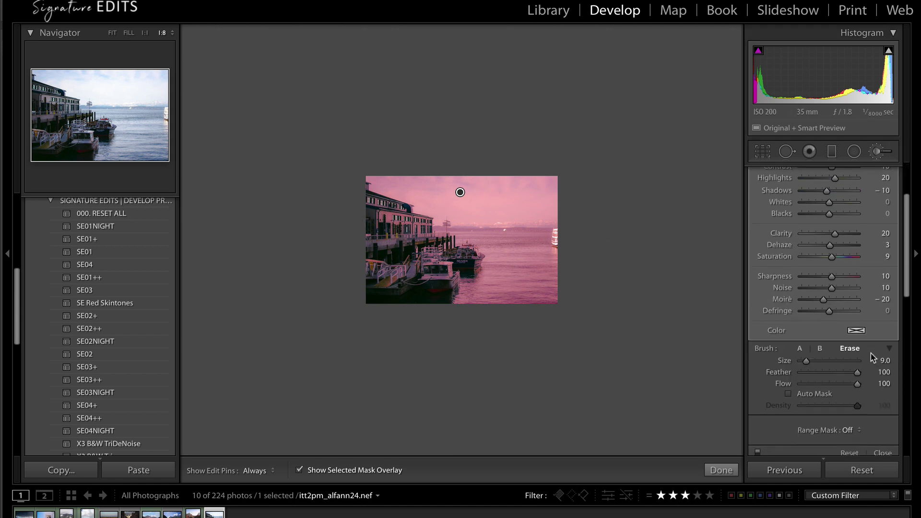
{"action": "left_click", "coordinate": [835, 432]}
{"action": "left_click", "coordinate": [856, 441]}
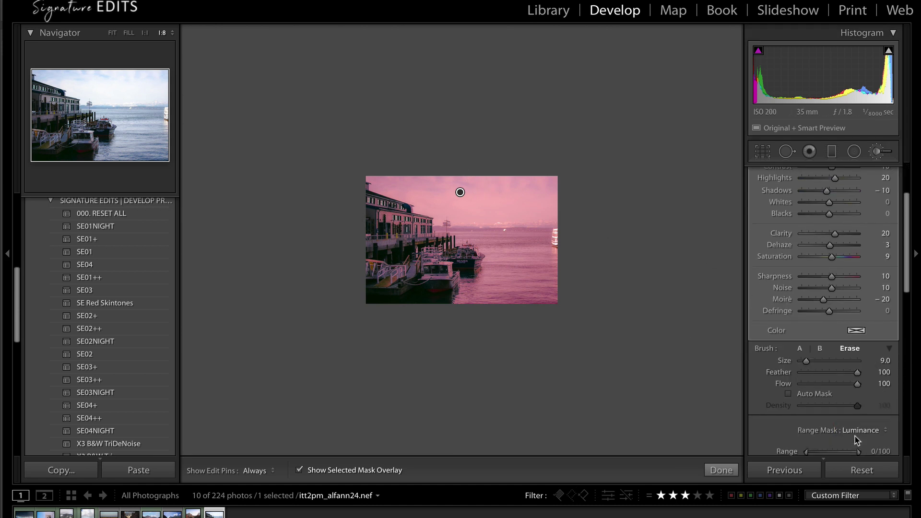
{"action": "scroll", "coordinate": [809, 279], "scroll_direction": "down", "scroll_amount": 4}
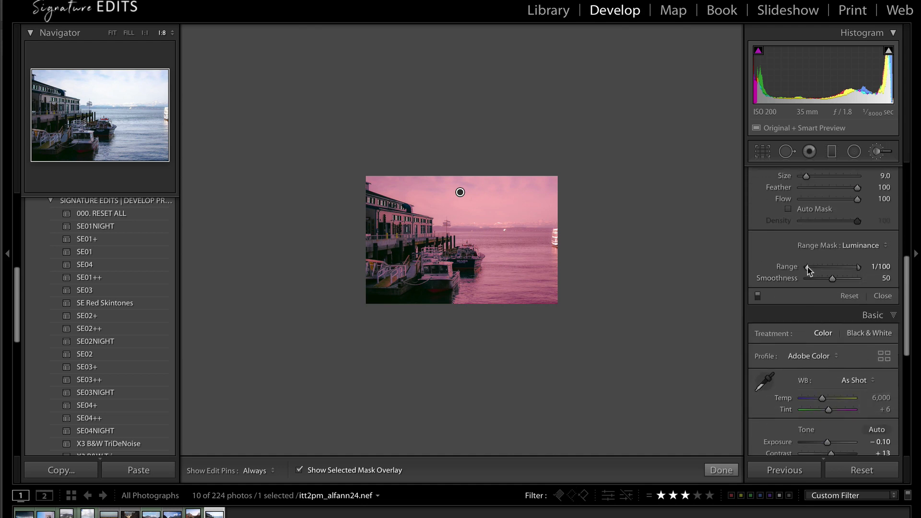
{"action": "left_click_drag", "start_coordinate": [807, 267], "coordinate": [845, 268]}
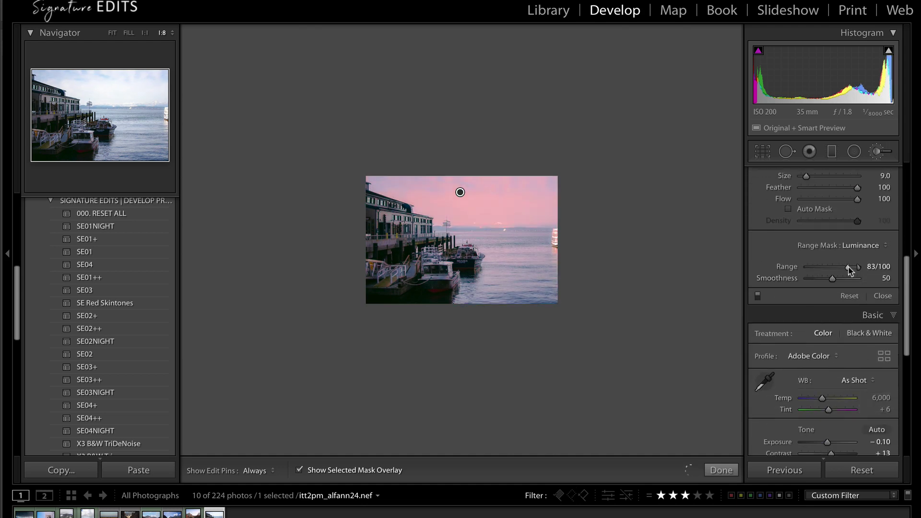
{"action": "scroll", "coordinate": [846, 204], "scroll_direction": "up", "scroll_amount": 5}
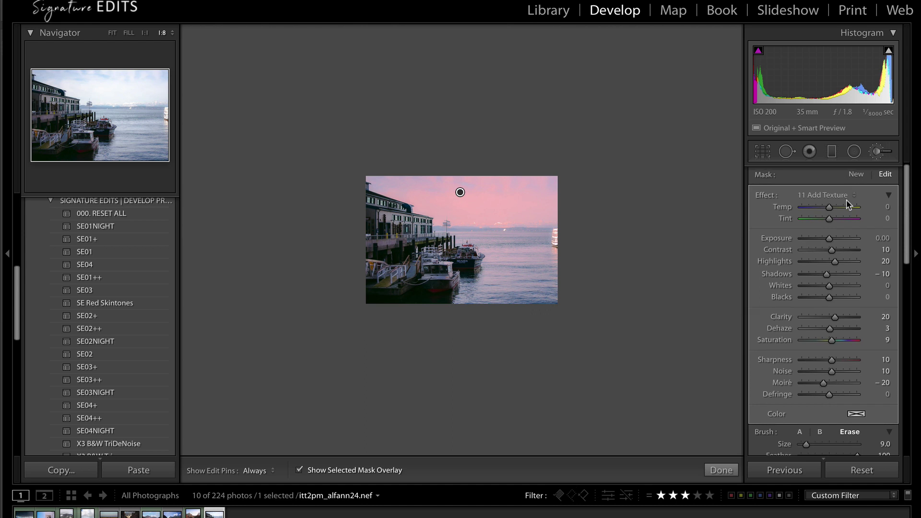
Step: Darken and cool the masked sky to Exposure -1.07 and Temp -30 with added clarity, fitting the photo in view
{"action": "key", "text": "o"}
{"action": "left_click_drag", "start_coordinate": [828, 237], "coordinate": [845, 249]}
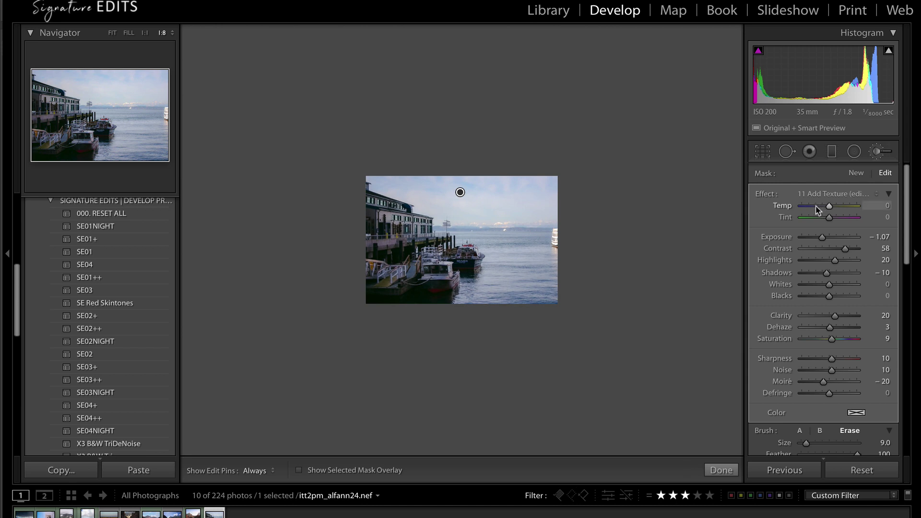
{"action": "left_click_drag", "start_coordinate": [816, 210], "coordinate": [820, 207]}
{"action": "left_click", "coordinate": [841, 316]}
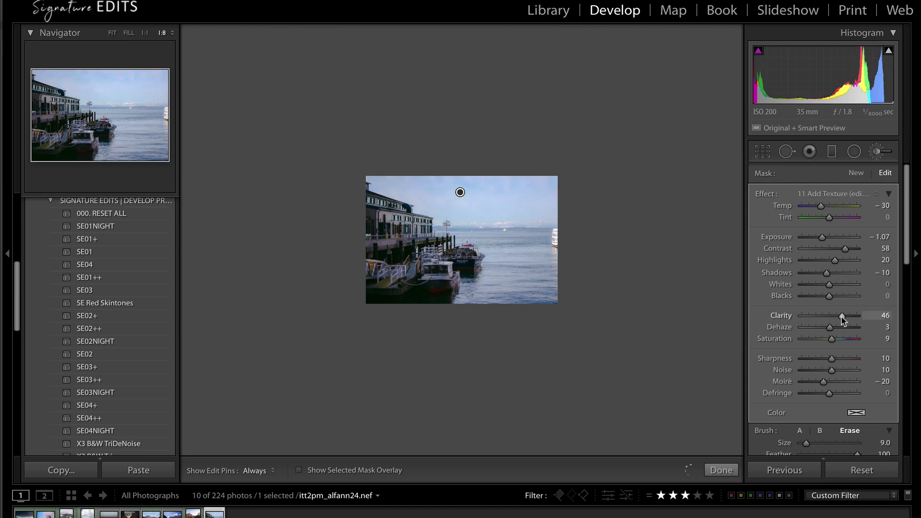
{"action": "left_click", "coordinate": [112, 33]}
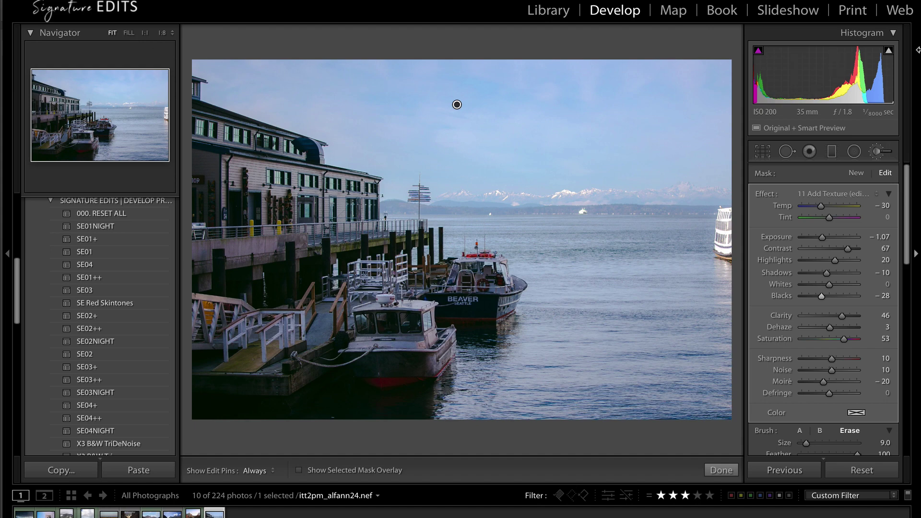
{"action": "key", "text": "Delete"}
{"action": "key", "text": "ctrl+z"}
Step: Raise the harbour photo's global Exposure to +0.20 and Contrast to +39
{"action": "key", "text": "k"}
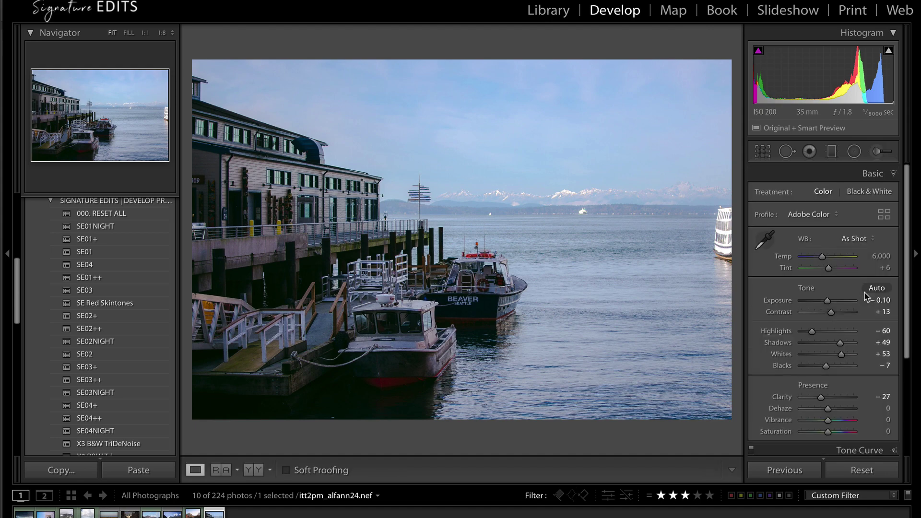
{"action": "key", "text": "Up"}
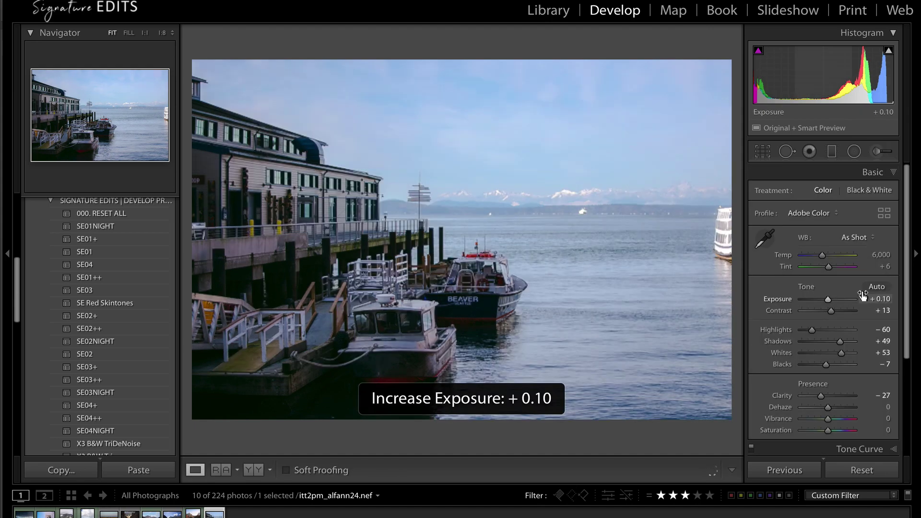
{"action": "key", "text": "Up"}
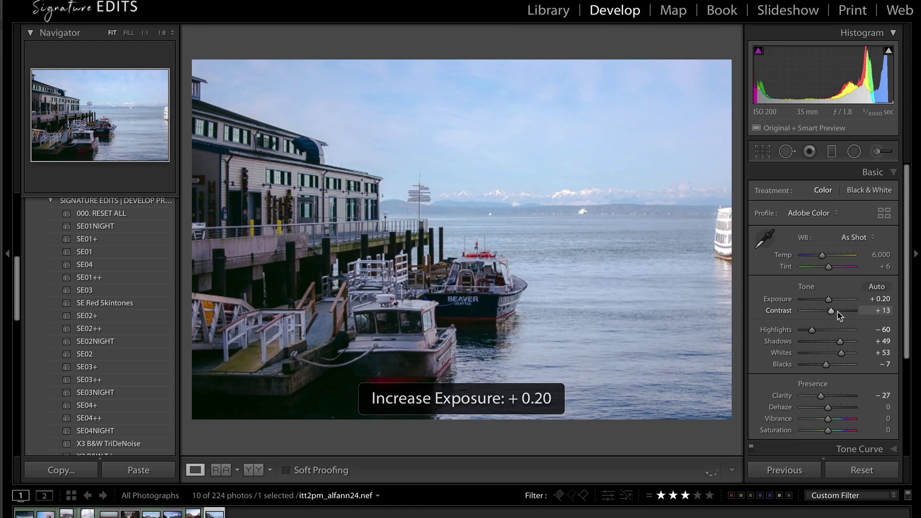
{"action": "left_click", "coordinate": [837, 312]}
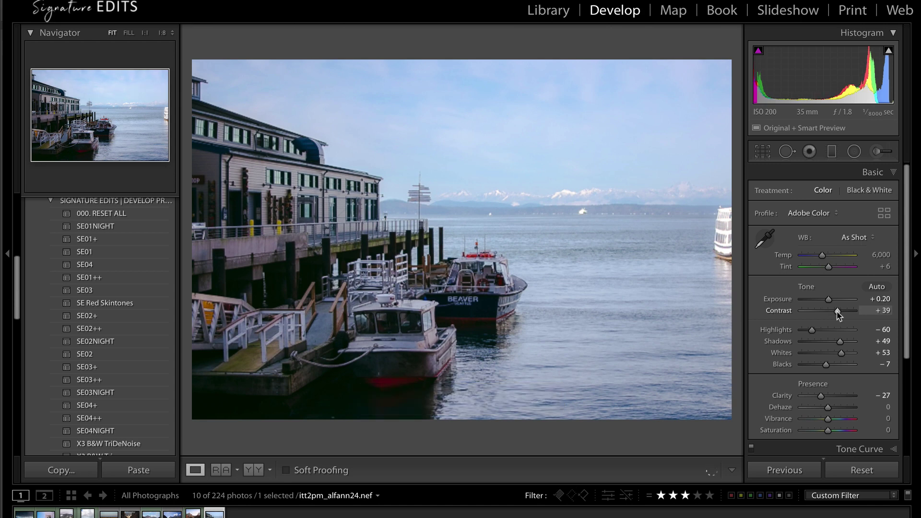